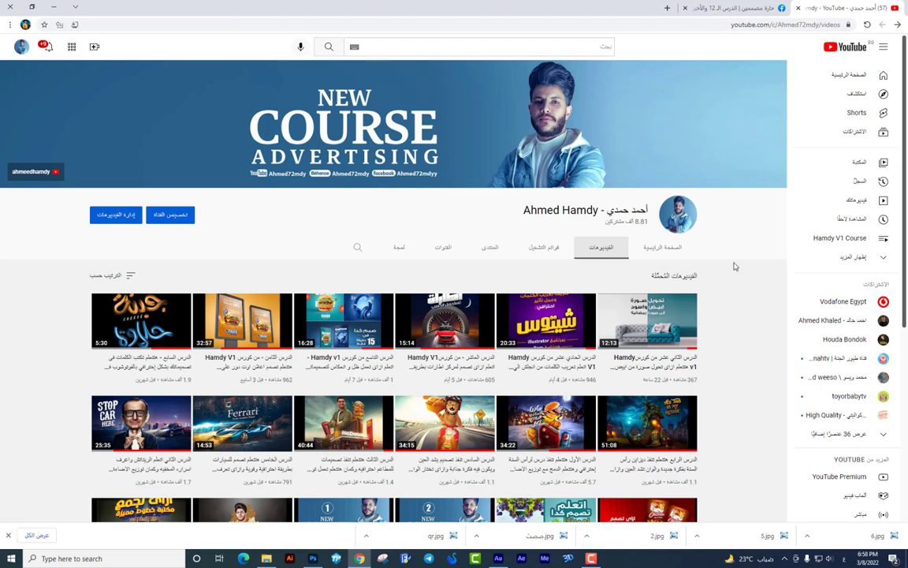
# Scroll through the YouTube channel's Videos grid, then switch to the Facebook designers group tab
pyautogui.tripleClick(650, 213)
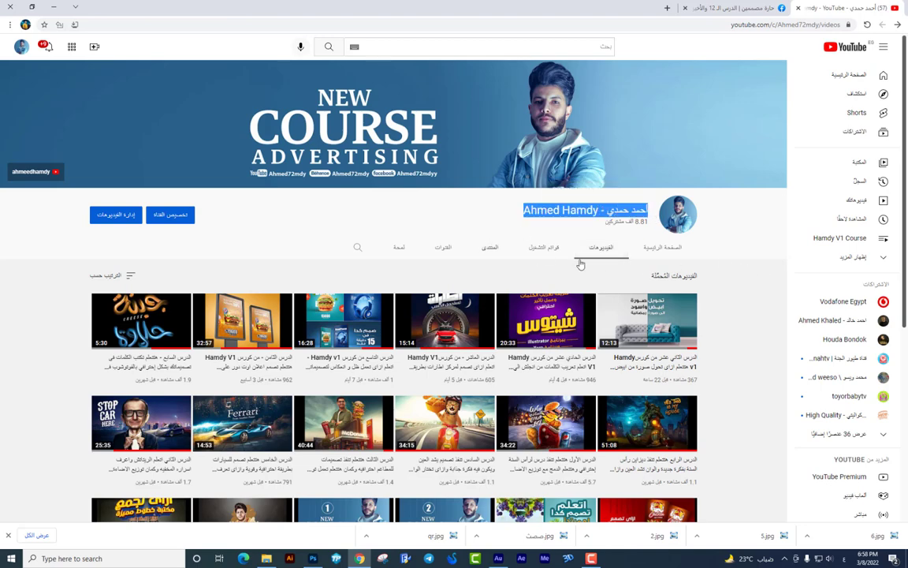
pyautogui.scroll(-3, 599, 268)
pyautogui.scroll(-2, 568, 300)
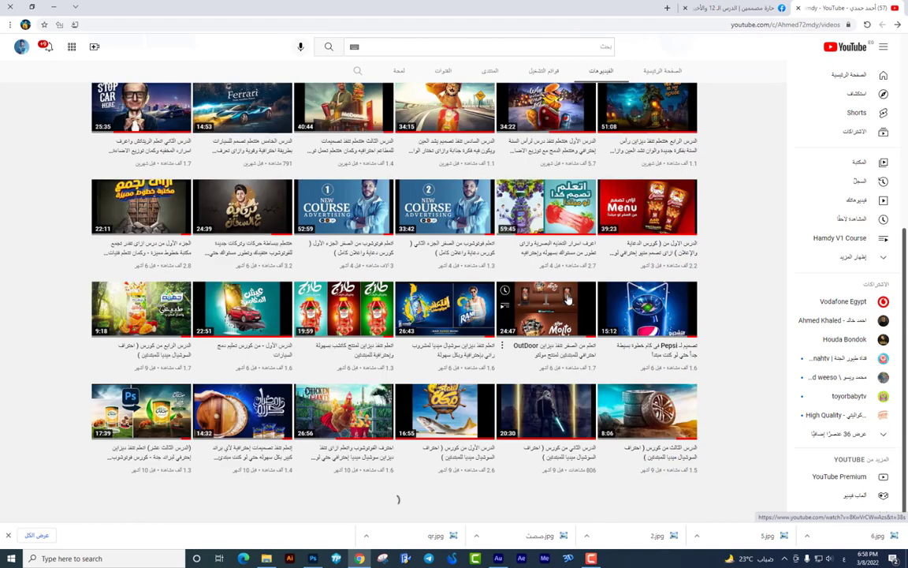
pyautogui.scroll(2, 568, 301)
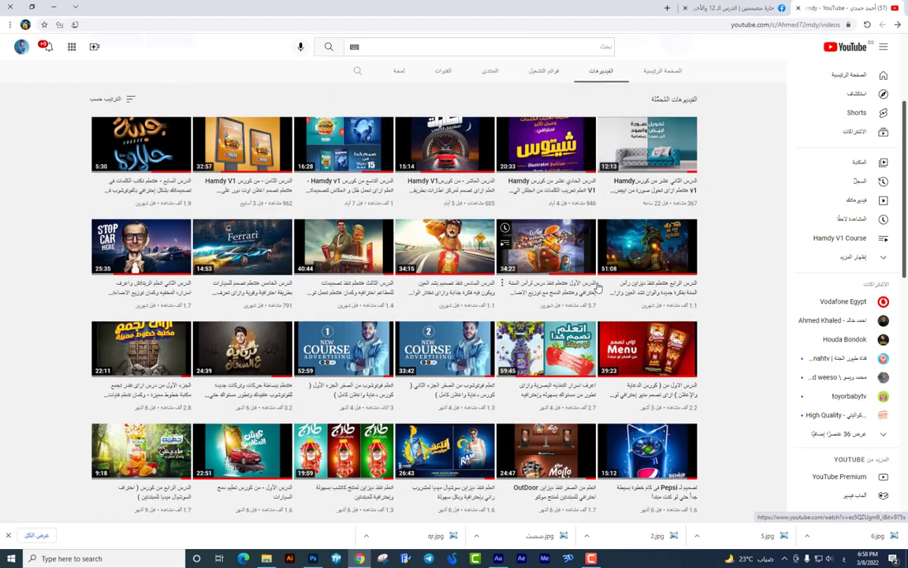
pyautogui.hotkey('ctrl', 'Tab')
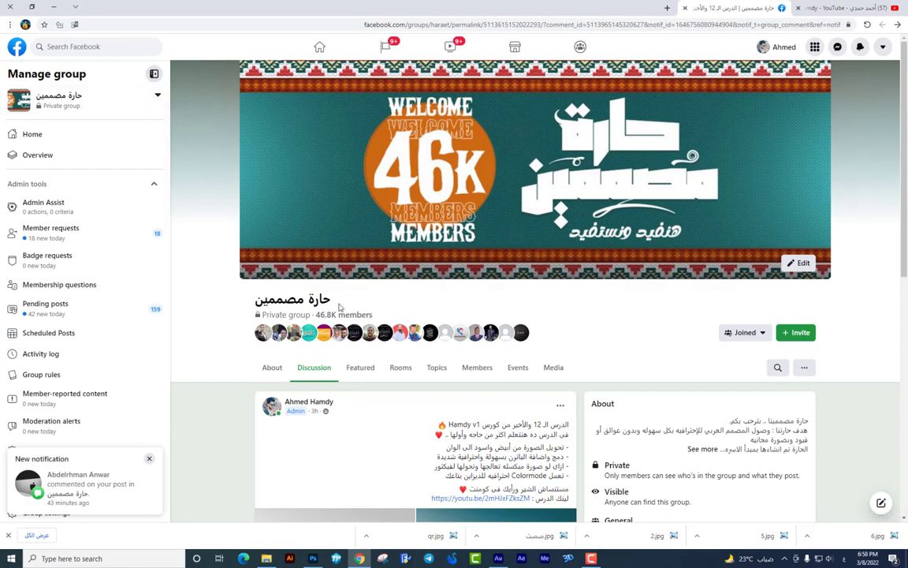
# Read the Facebook group post down to its comments and back
pyautogui.moveTo(330, 299); pyautogui.dragTo(482, 300)
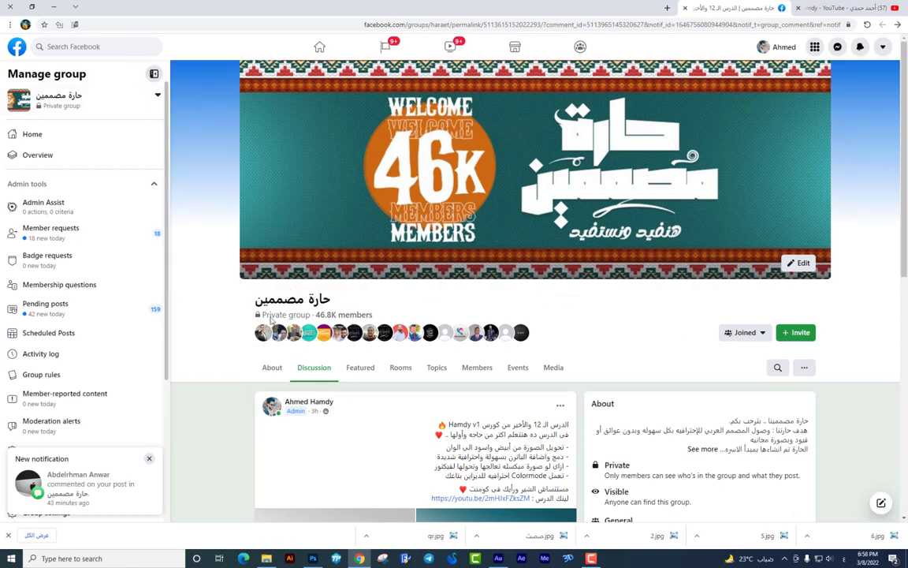
pyautogui.scroll(-1, 493, 334)
pyautogui.scroll(-2, 494, 334)
pyautogui.scroll(-2, 494, 335)
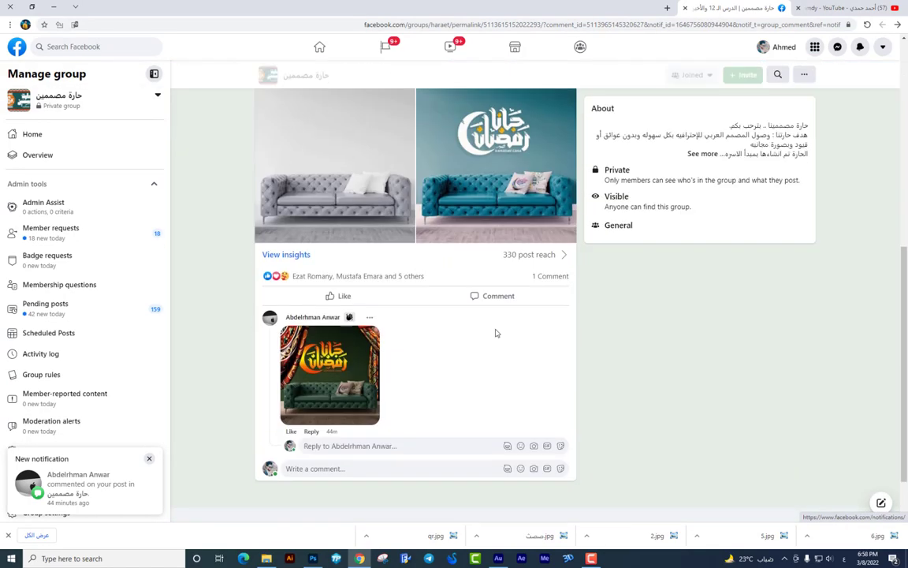
pyautogui.scroll(5, 497, 331)
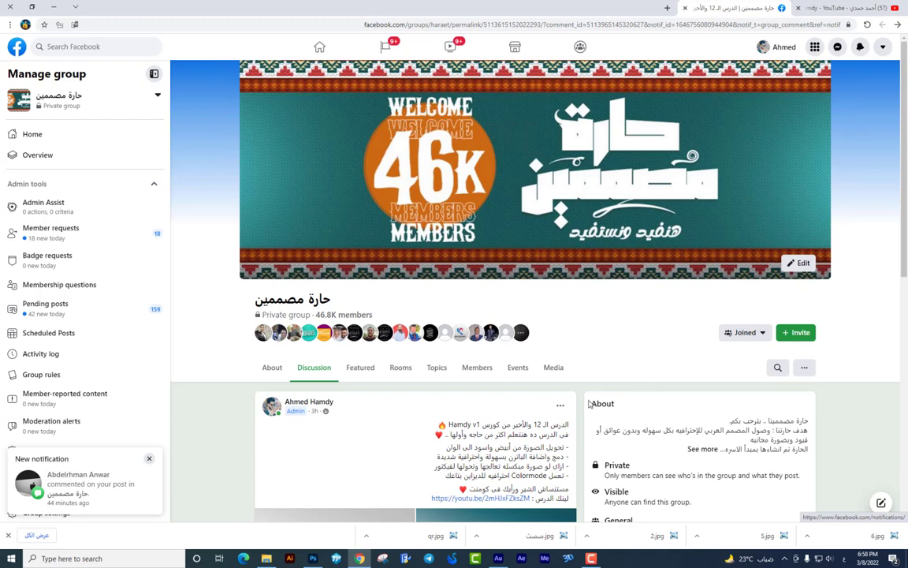
# Drag the pirate beach image 3.jpg from the lesson folder into Photoshop
pyautogui.click(313, 558)
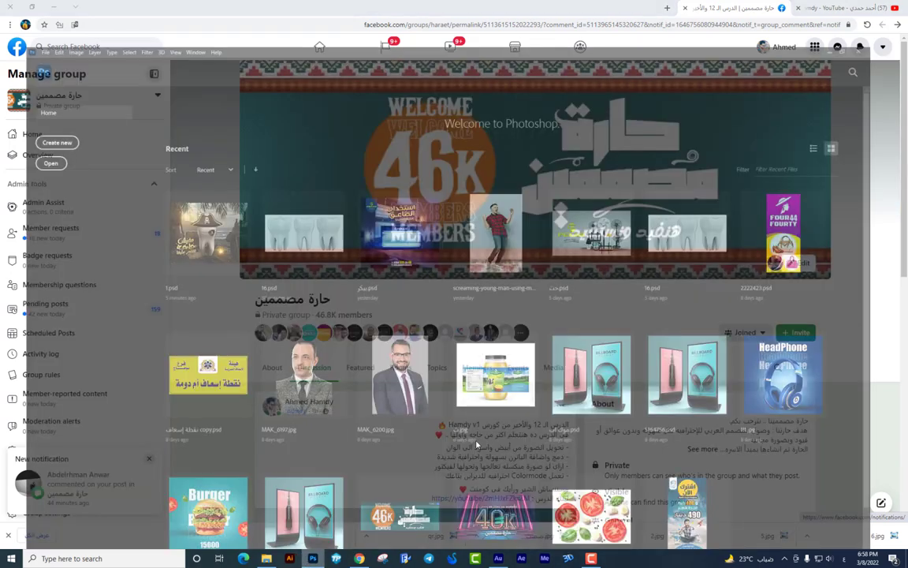
pyautogui.hotkey('alt', 'Tab')
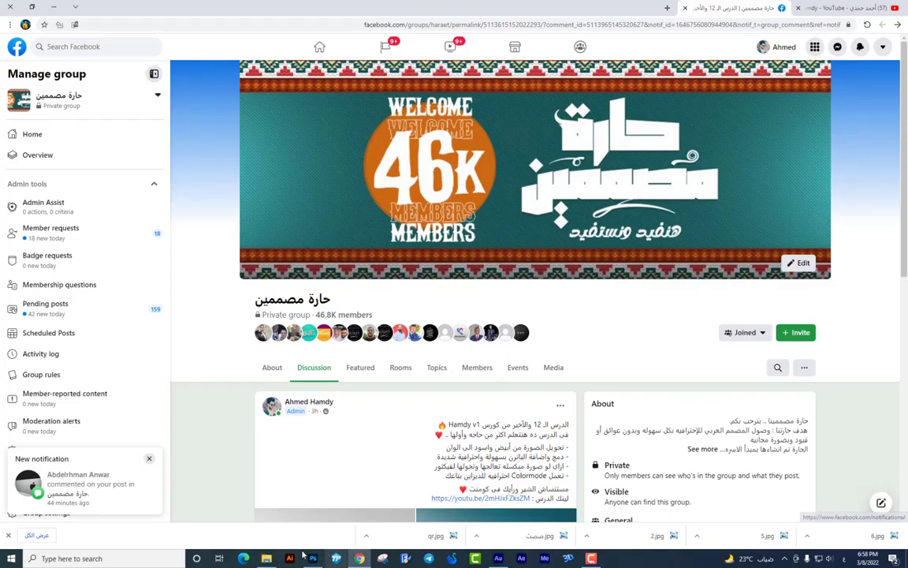
pyautogui.moveTo(286, 94)
pyautogui.mouseDown()
pyautogui.moveTo(306, 539)
pyautogui.moveTo(441, 119)
pyautogui.mouseUp()
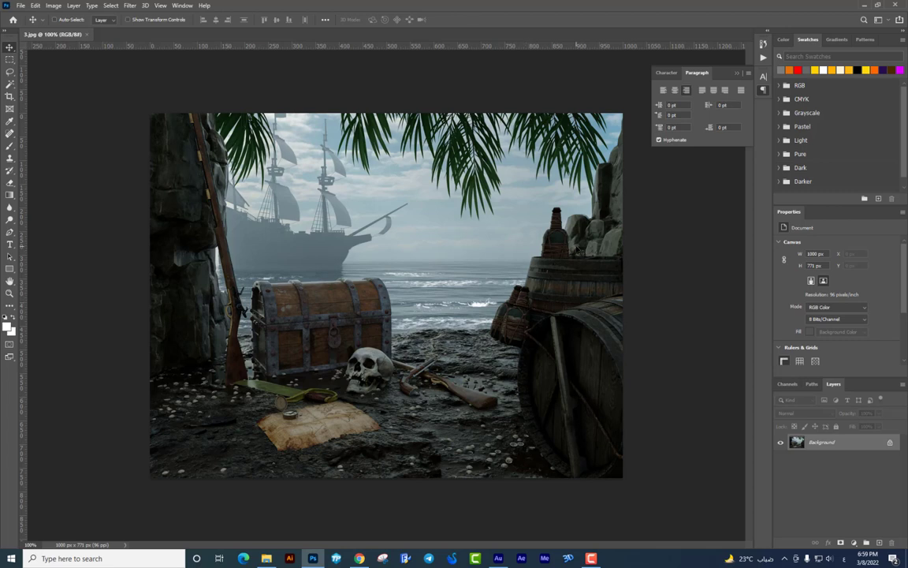
# Bring up the Image Size dialog for 3.jpg (1000 × 771 px, 96 pixels/inch)
pyautogui.click(53, 5)
pyautogui.click(62, 76)
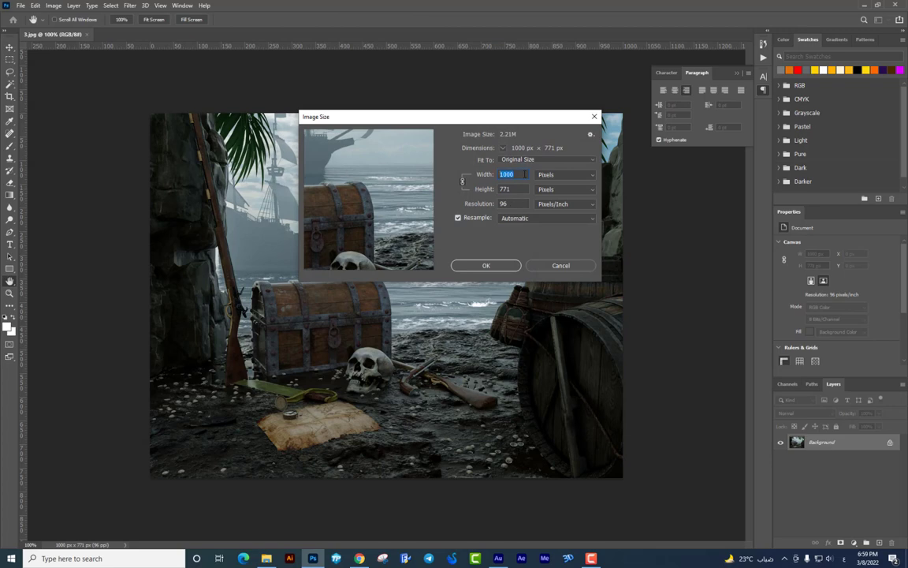
# Resize the beach image to 2000 px wide (2000 × 1542 px) and fit it in the window
pyautogui.write('2000')
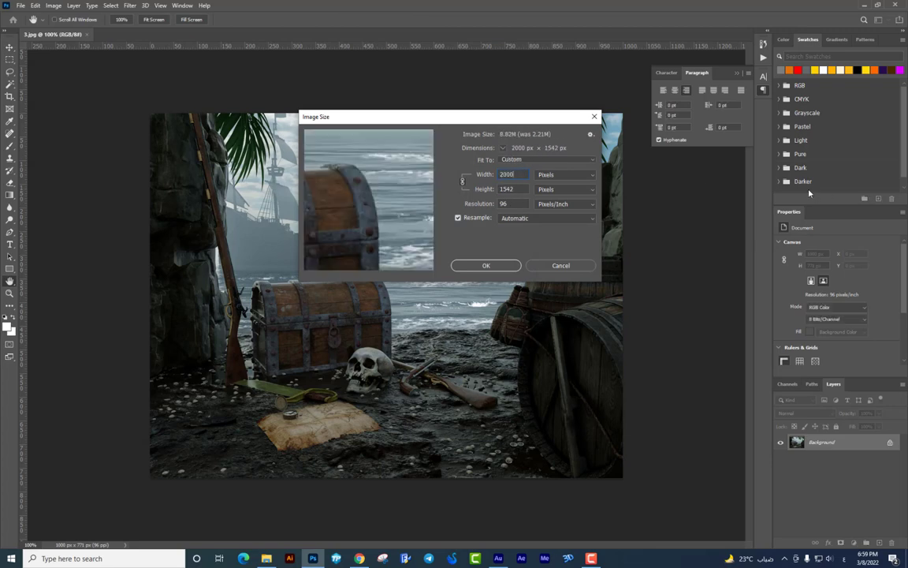
pyautogui.press('Return')
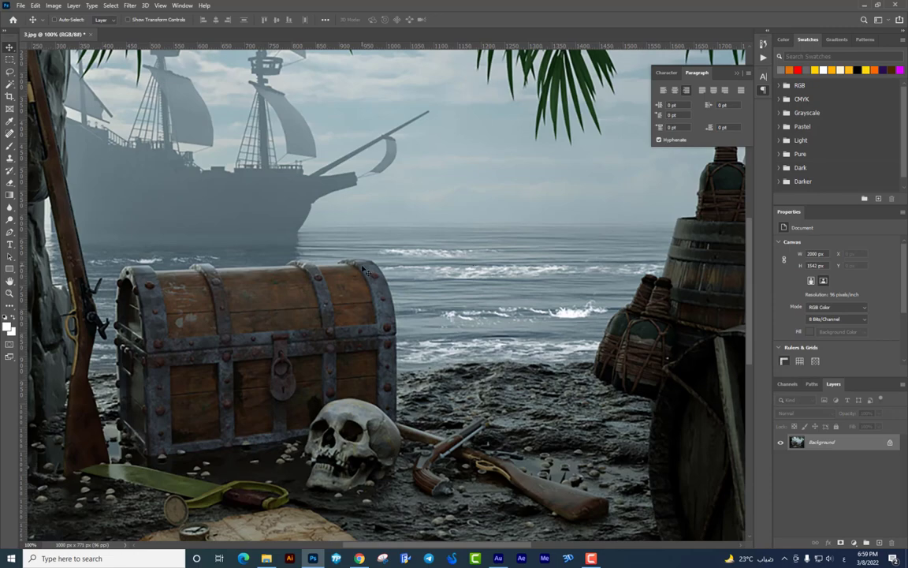
pyautogui.hotkey('ctrl', '-')
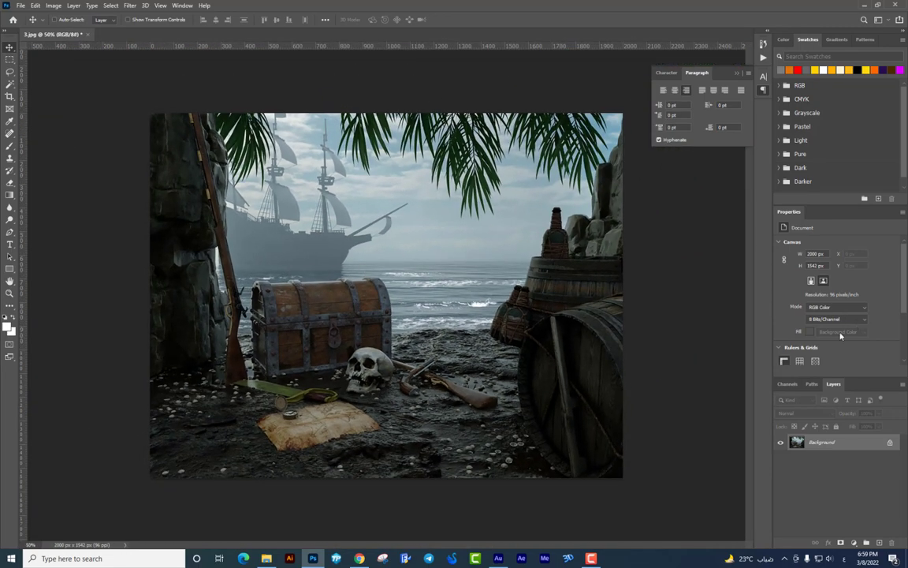
pyautogui.scroll(1, 453, 208)
pyautogui.scroll(3, 453, 208)
pyautogui.scroll(2, 453, 209)
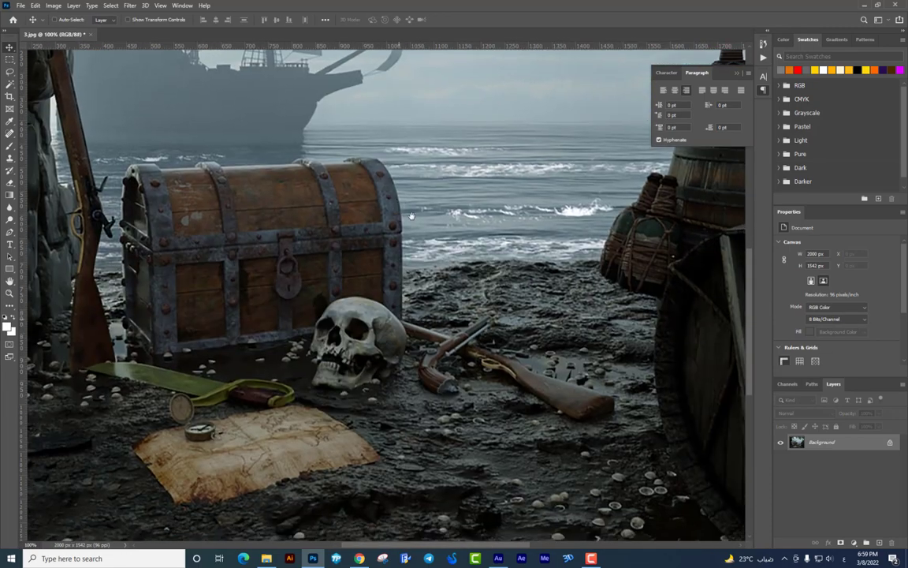
pyautogui.scroll(-2, 453, 208)
pyautogui.scroll(-2, 453, 208)
pyautogui.scroll(-2, 453, 208)
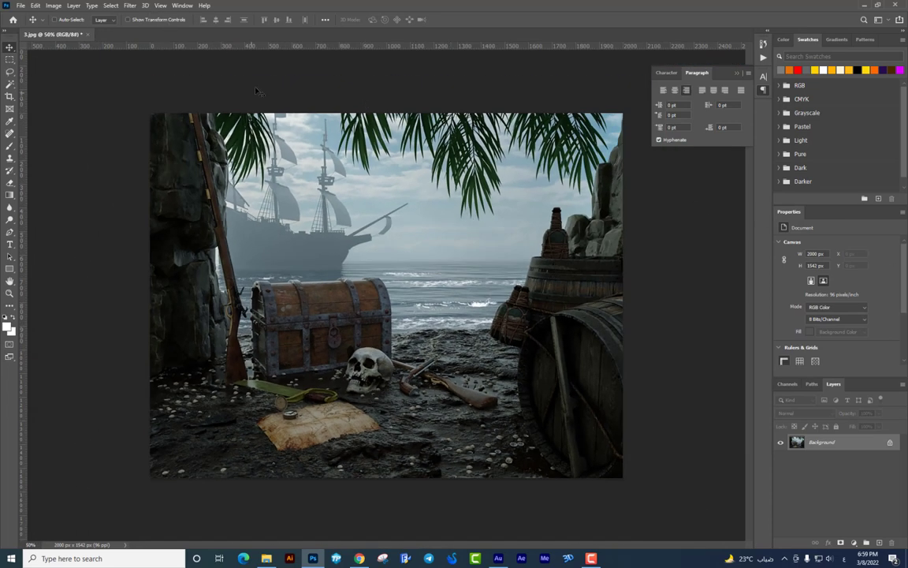
# Apply Sharpen More to the enlarged image, then return to the lesson folder
pyautogui.click(130, 6)
pyautogui.moveTo(142, 181)
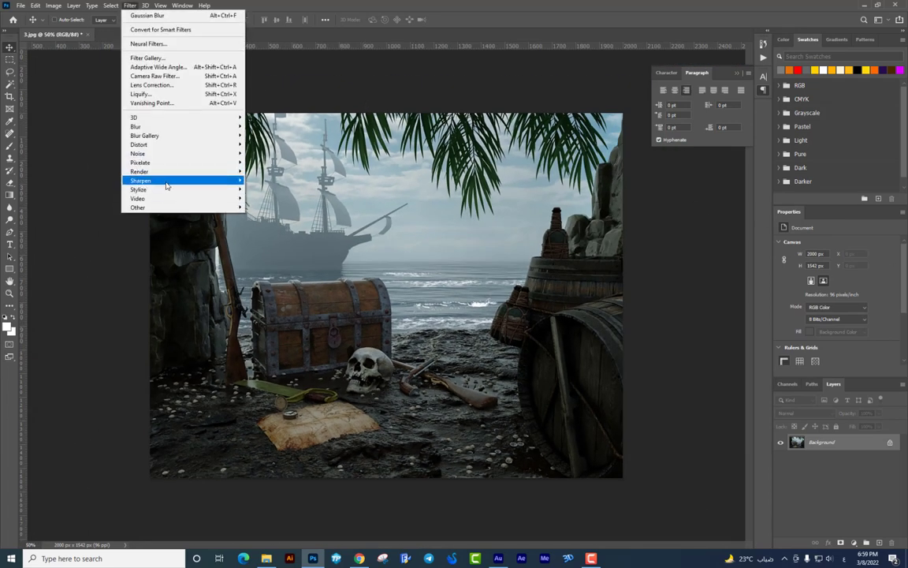
pyautogui.click(269, 207)
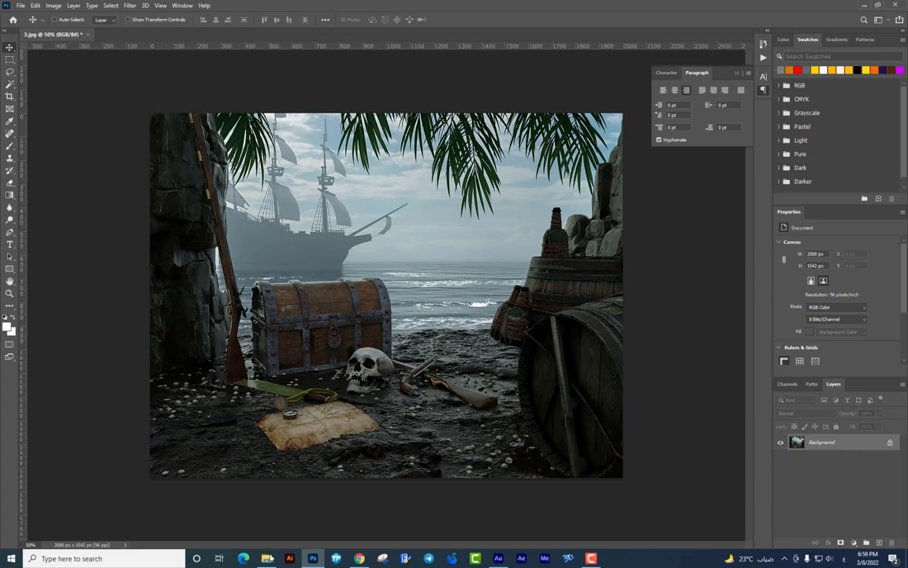
pyautogui.click(267, 558)
pyautogui.click(492, 331)
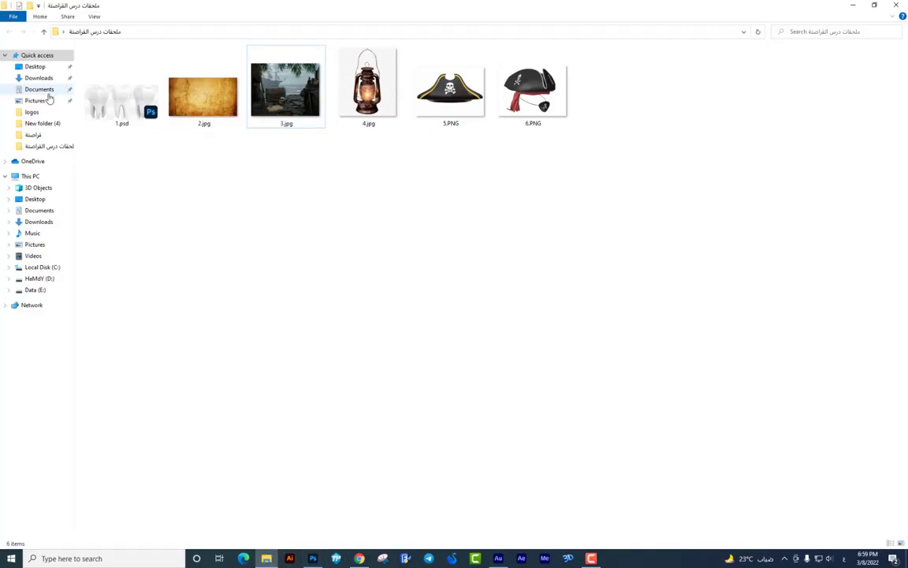
# Open 1.psd and drag the Tooth 2 layer into the pirate beach document
pyautogui.doubleClick(127, 115)
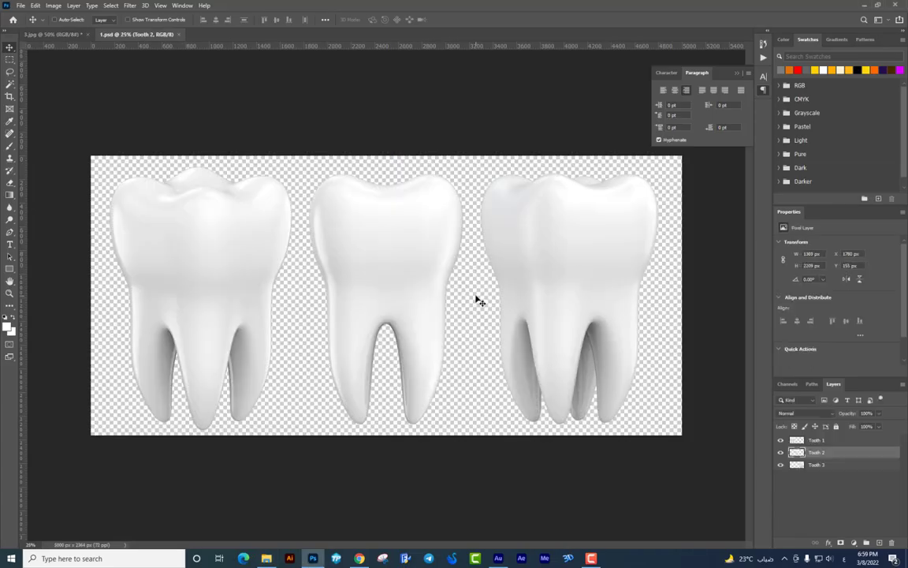
pyautogui.rightClick(424, 291)
pyautogui.click(428, 293)
pyautogui.moveTo(449, 290); pyautogui.dragTo(200, 84)
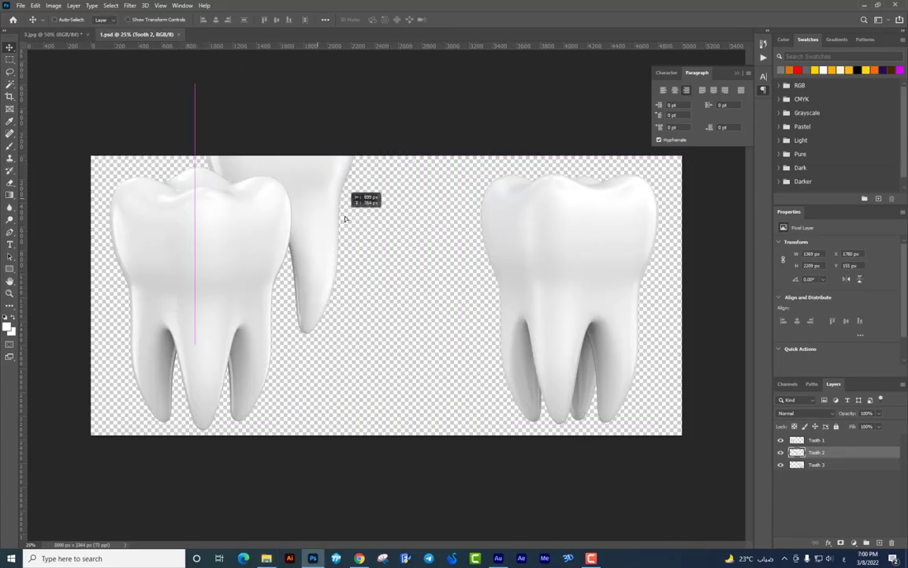
pyautogui.moveTo(200, 84)
pyautogui.mouseDown()
pyautogui.moveTo(69, 40)
pyautogui.moveTo(431, 270)
pyautogui.mouseUp()
# Convert Tooth 2 to a smart object and scale it to 560 × 903 px near the centre
pyautogui.rightClick(820, 442)
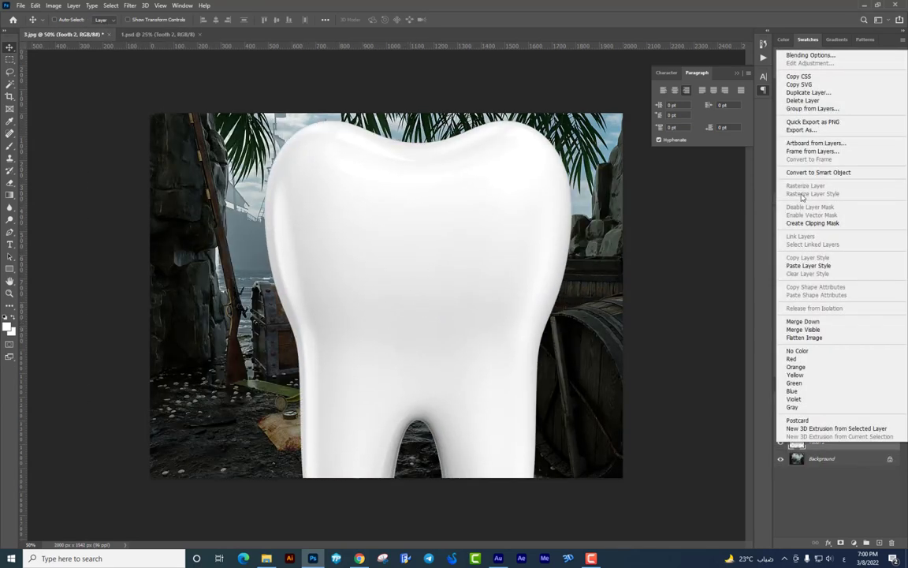
pyautogui.click(807, 173)
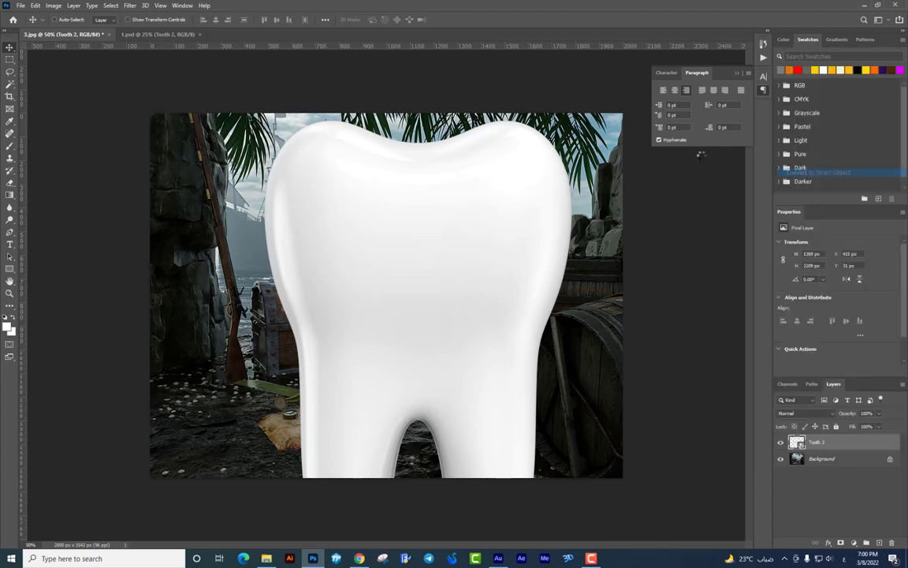
pyautogui.hotkey('ctrl', 't')
pyautogui.moveTo(574, 115)
pyautogui.mouseDown()
pyautogui.moveTo(473, 174)
pyautogui.moveTo(434, 253)
pyautogui.mouseUp()
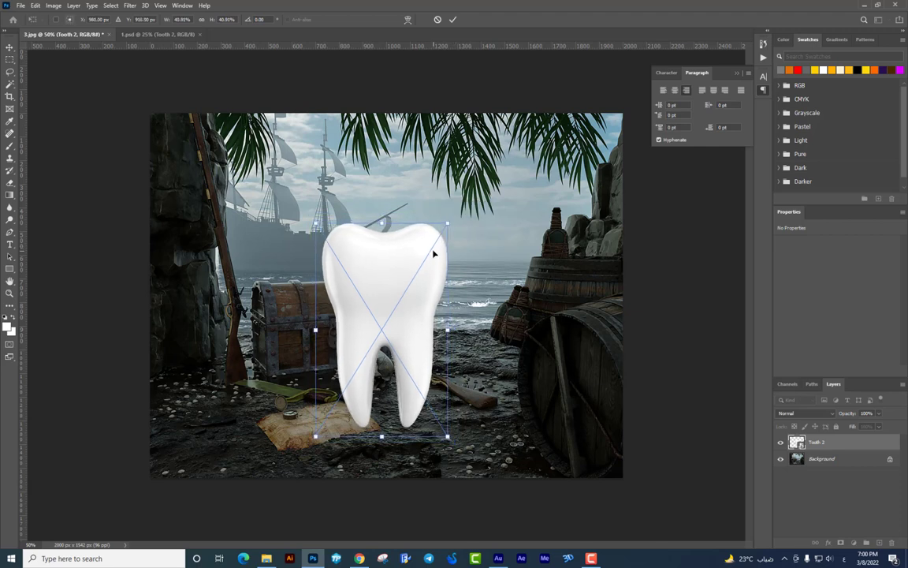
pyautogui.press('Return')
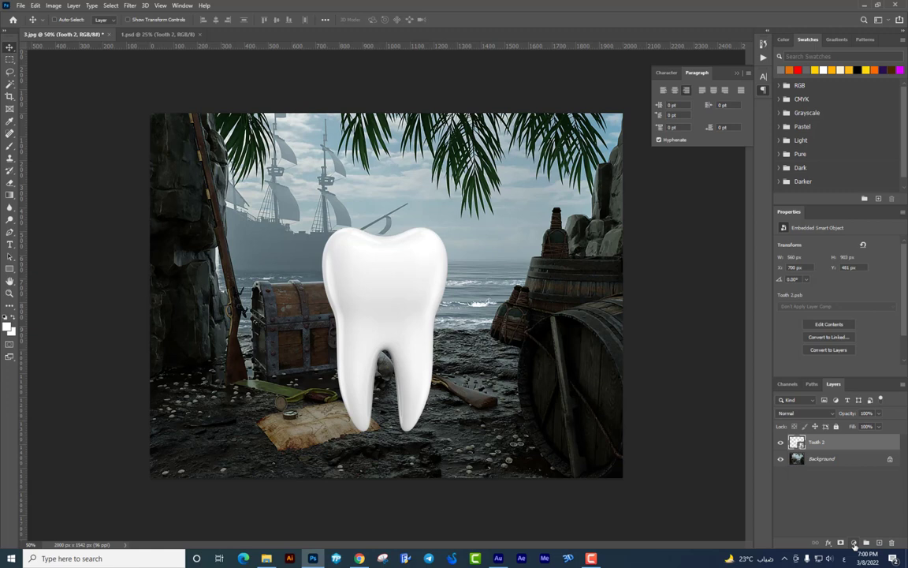
# Add a Levels adjustment clipped to the tooth, set to 79, 0.33, 255 for a silvery look
pyautogui.click(855, 544)
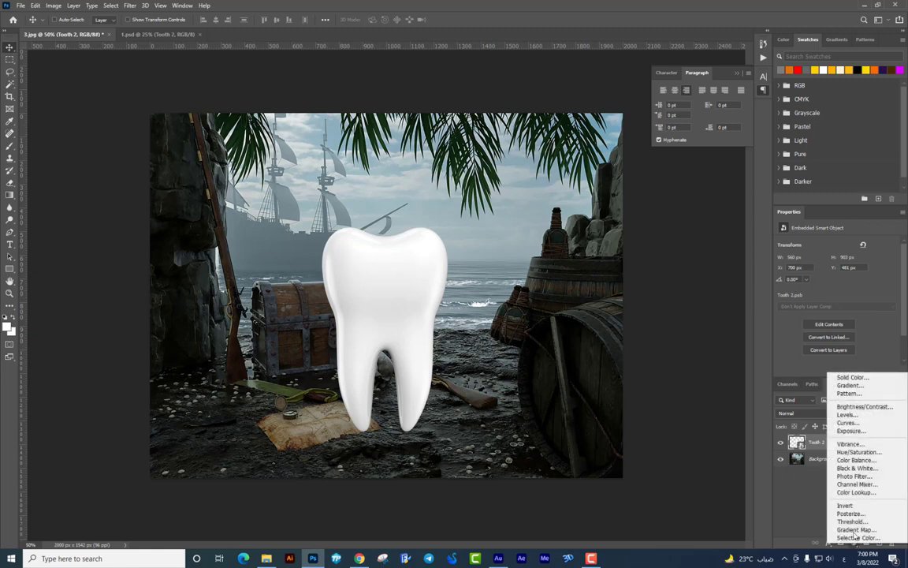
pyautogui.click(857, 416)
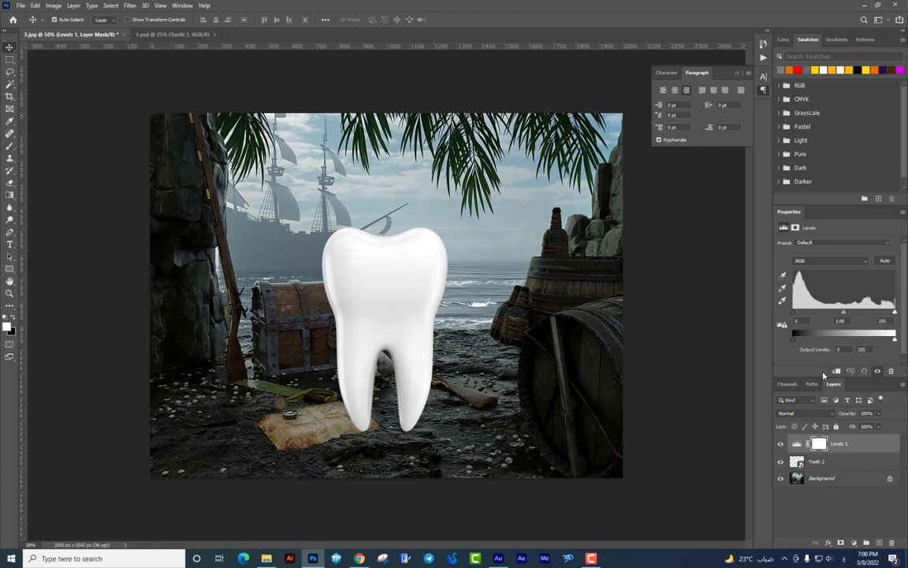
pyautogui.keyDown('alt'); pyautogui.click(835, 456); pyautogui.keyUp('alt')
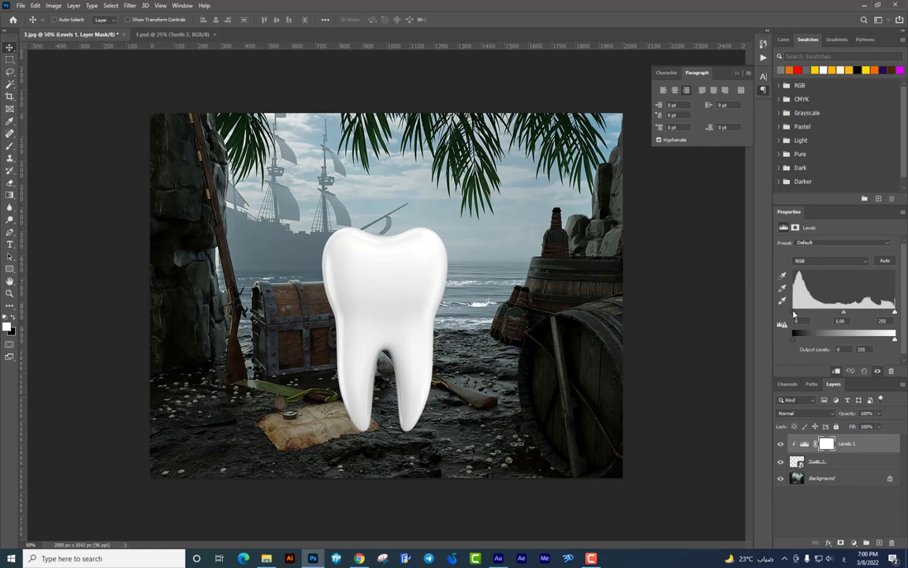
pyautogui.moveTo(795, 313); pyautogui.dragTo(881, 313)
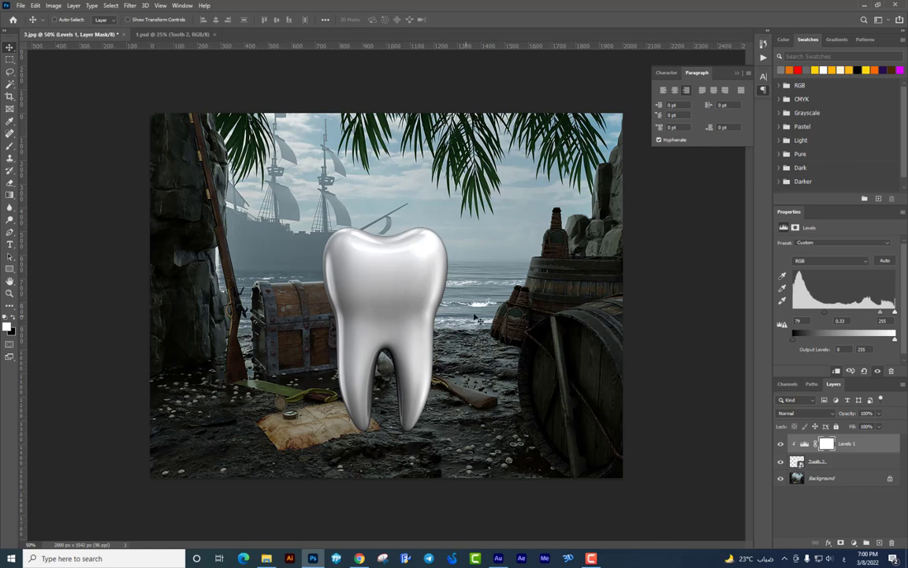
# Toggle Levels 1 off and on to compare the tooth, then bring up the lesson folder
pyautogui.click(782, 445)
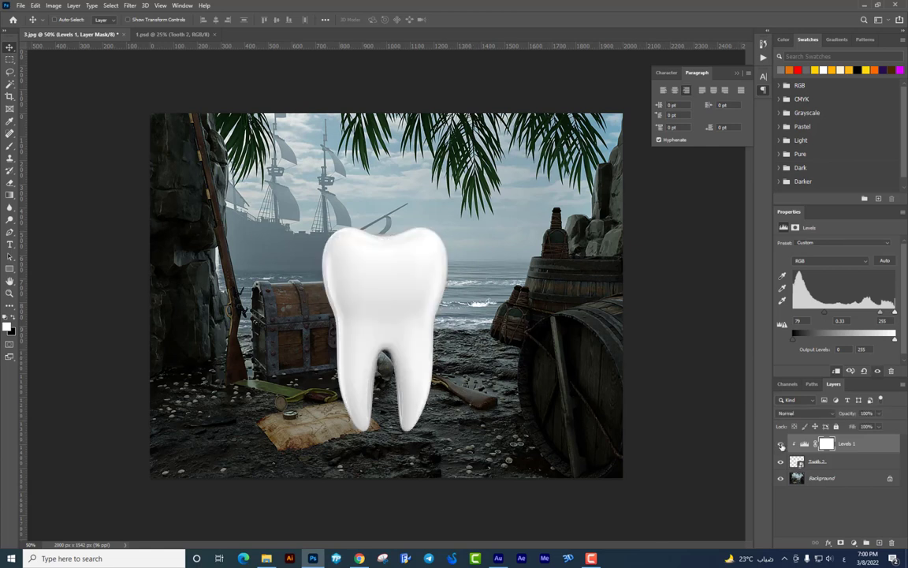
pyautogui.click(781, 445)
pyautogui.click(781, 445)
pyautogui.click(781, 445)
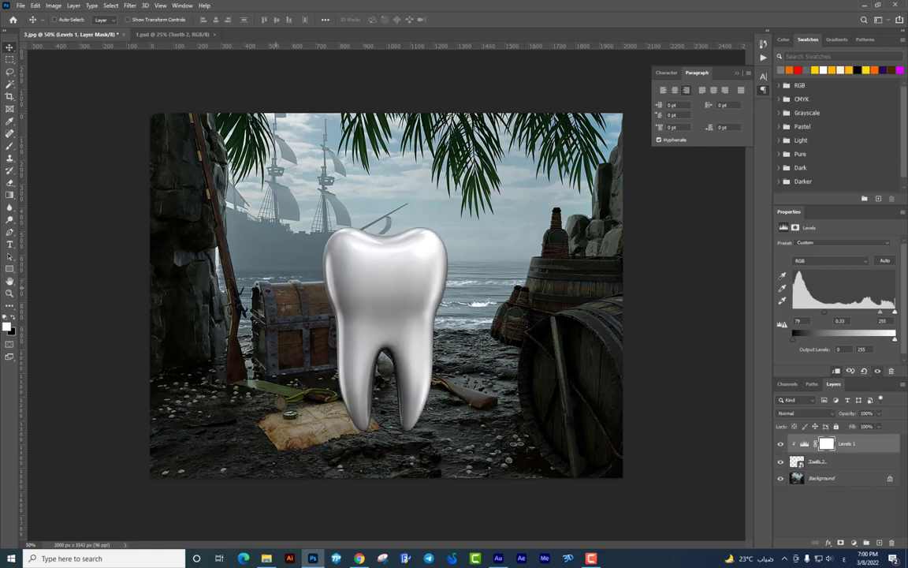
pyautogui.click(266, 558)
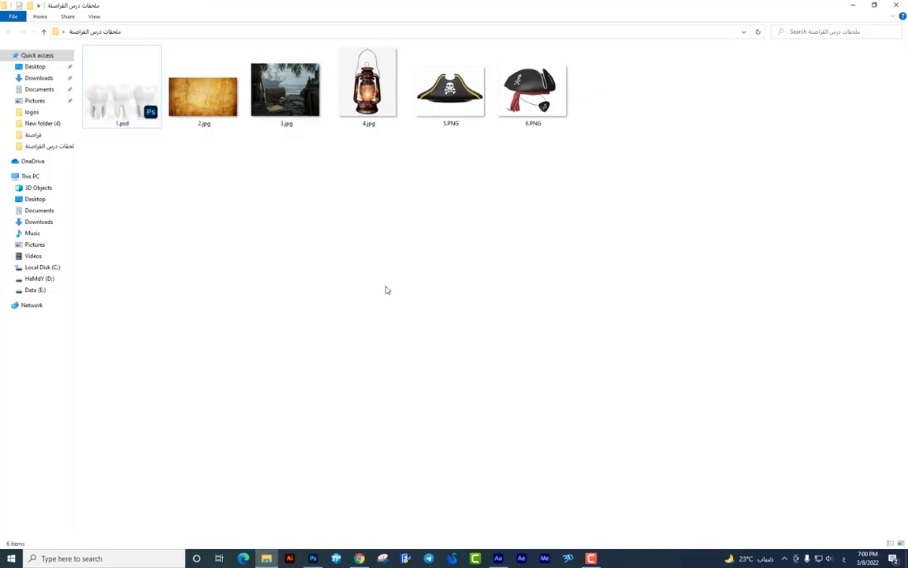
# Place the pirate hat image 5.PNG into the beach scene
pyautogui.moveTo(450, 91); pyautogui.dragTo(402, 162)
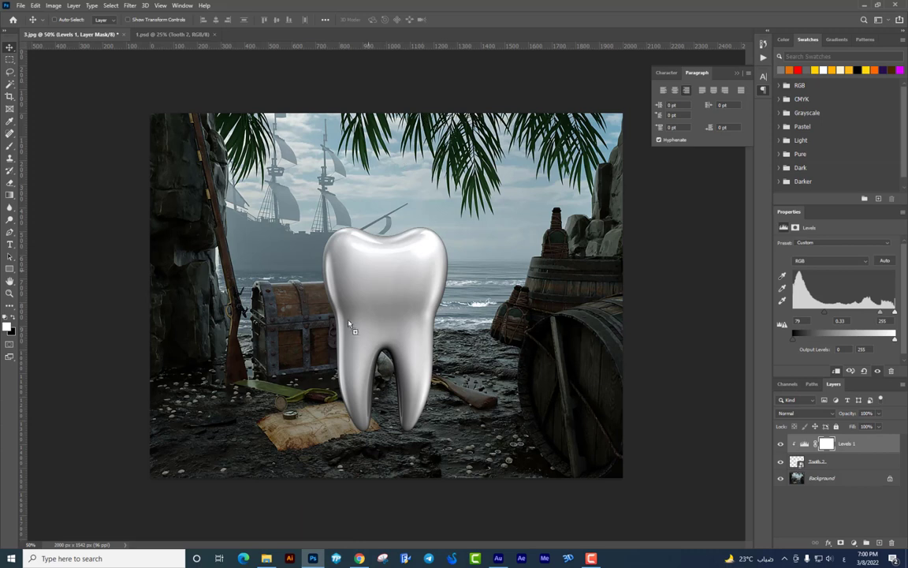
pyautogui.moveTo(350, 326); pyautogui.dragTo(377, 286)
pyautogui.press('Return')
# Rasterize the hat layer and delete its white background selected with the Magic Wand
pyautogui.press('w')
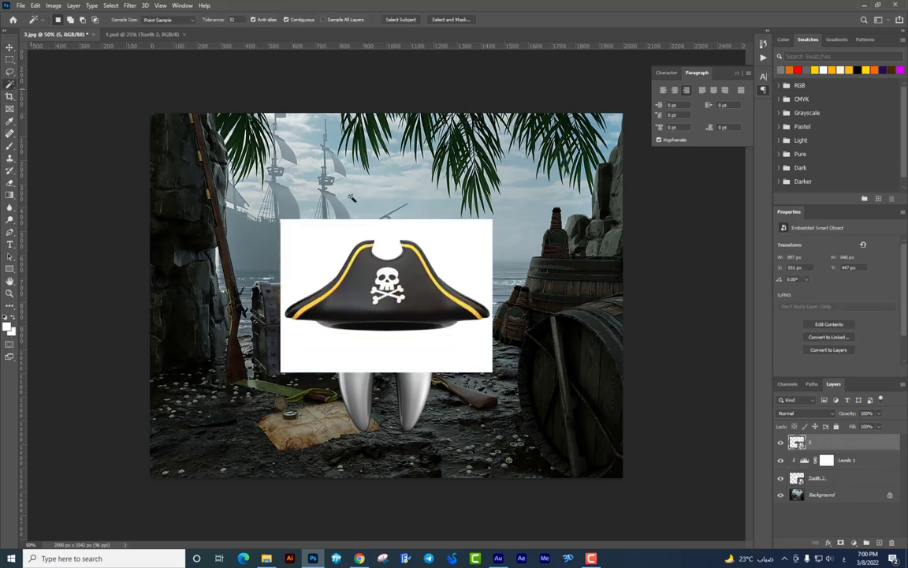
pyautogui.click(327, 244)
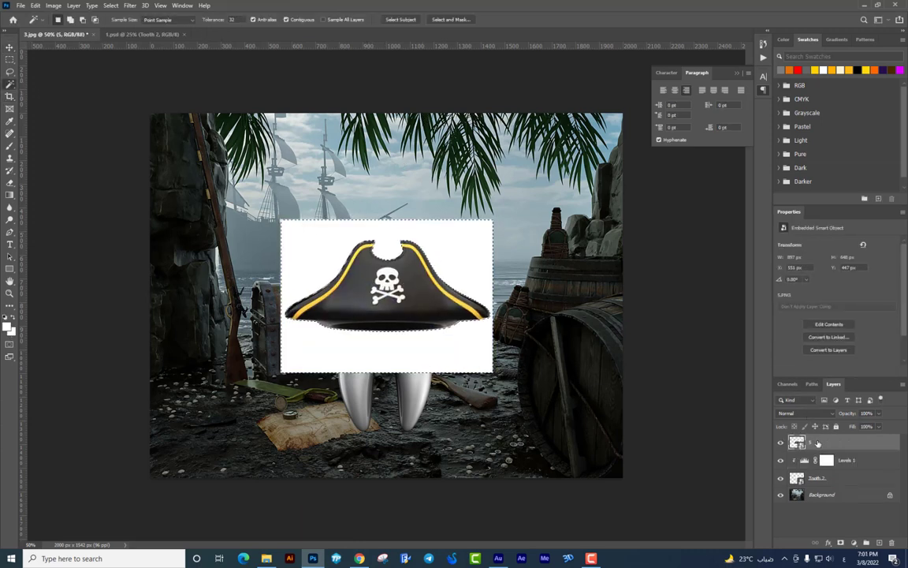
pyautogui.rightClick(812, 442)
pyautogui.click(805, 205)
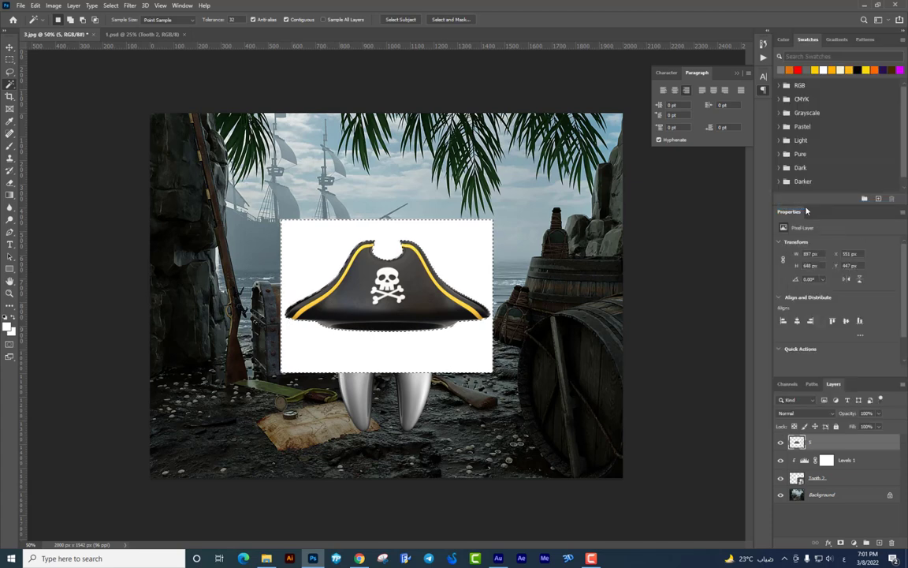
pyautogui.press('Delete')
pyautogui.hotkey('ctrl', 'd')
# Move the hat onto the tooth's top and enlarge it slightly to about 890 × 396 px
pyautogui.press('v')
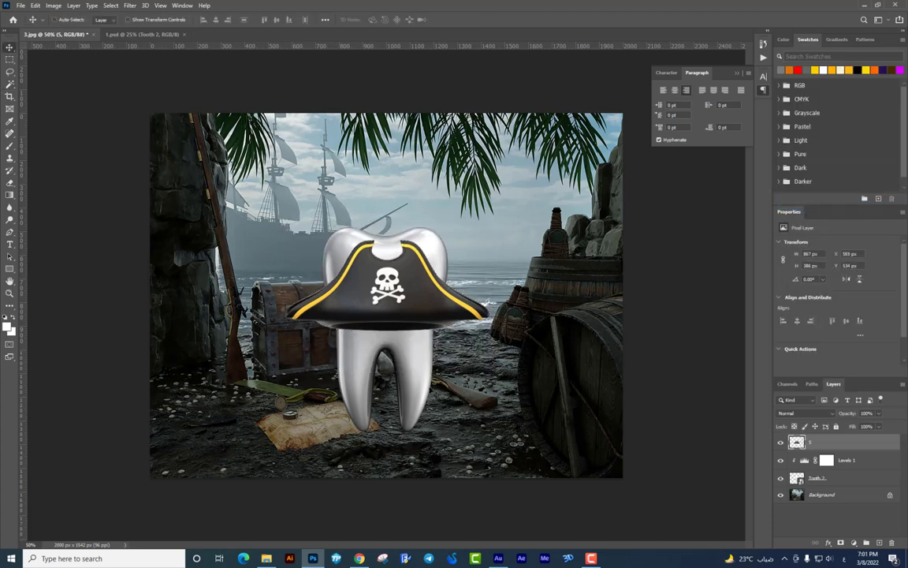
pyautogui.moveTo(435, 345)
pyautogui.mouseDown()
pyautogui.moveTo(436, 269)
pyautogui.moveTo(428, 268)
pyautogui.mouseUp()
pyautogui.hotkey('ctrl', 't')
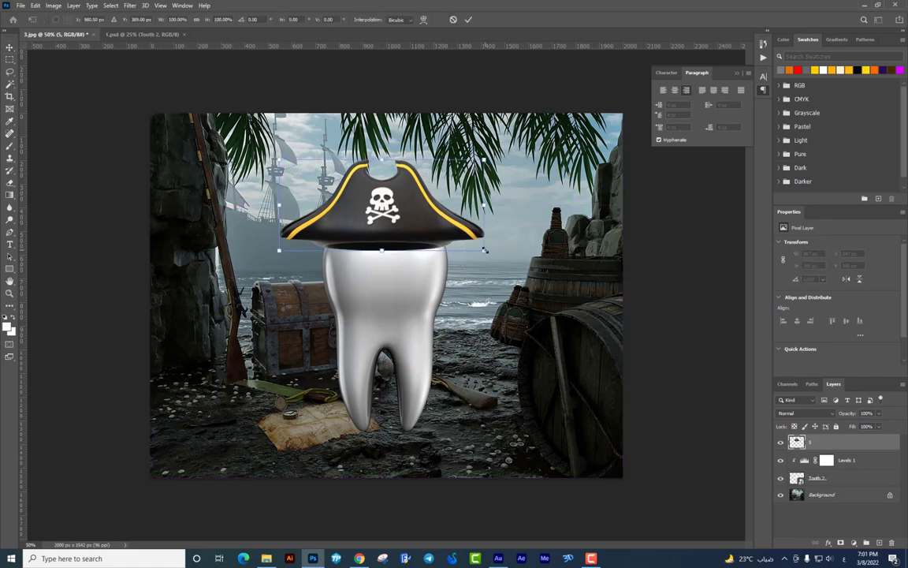
pyautogui.moveTo(485, 250); pyautogui.dragTo(492, 254)
pyautogui.press('Return')
# Trace a pen path along the hat brim across the tooth and delete the dark band, leaving the hat 890 × 380 px
pyautogui.hotkey('ctrl', '+')
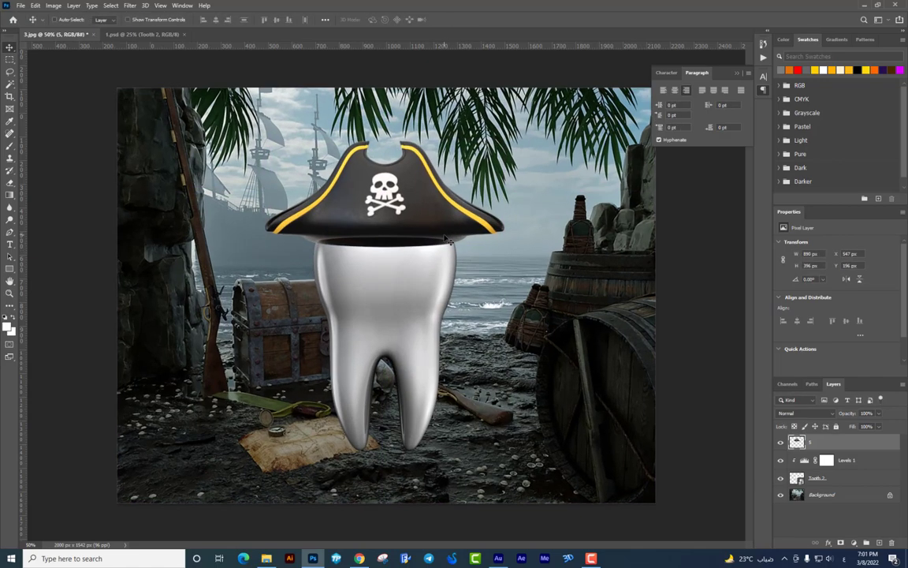
pyautogui.hotkey('ctrl', '+')
pyautogui.hotkey('ctrl', '+')
pyautogui.moveTo(444, 239); pyautogui.dragTo(444, 309)
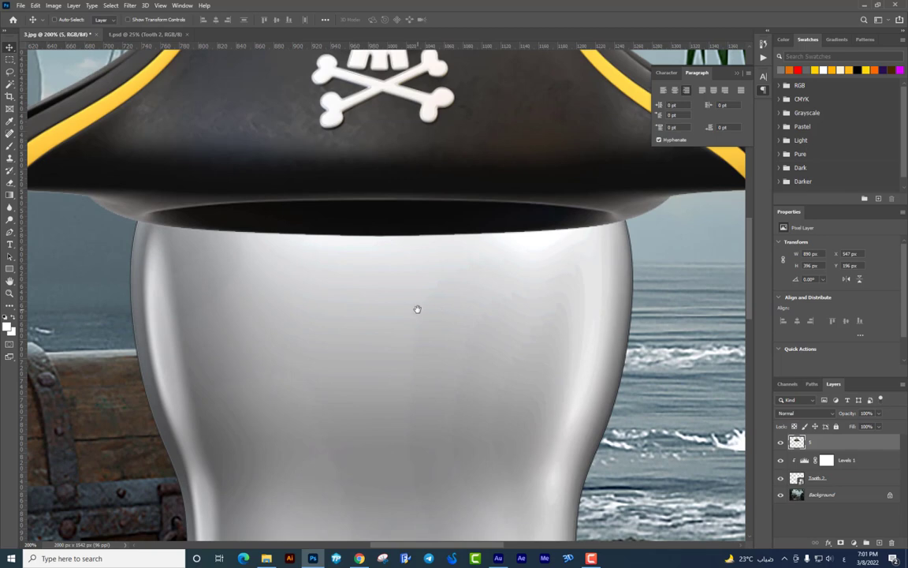
pyautogui.hotkey('ctrl', '-')
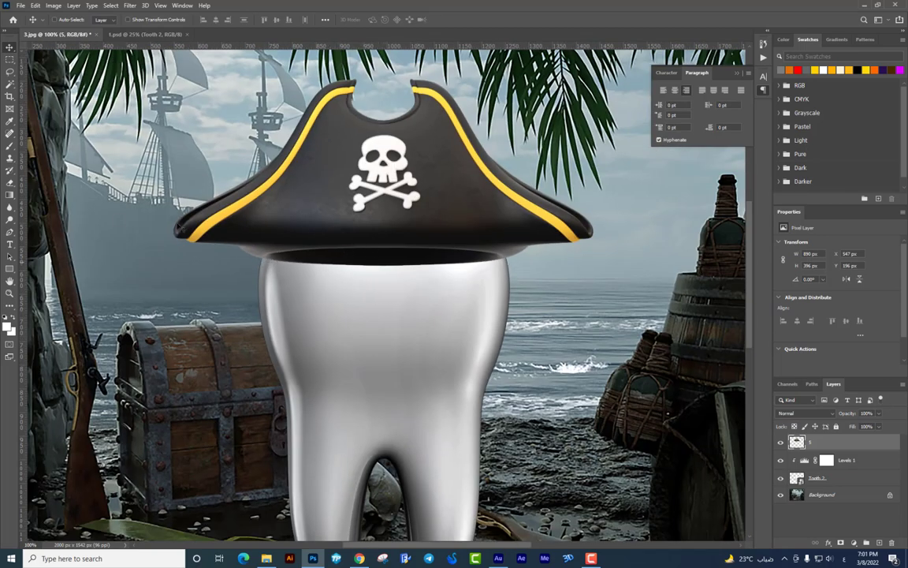
pyautogui.press('p')
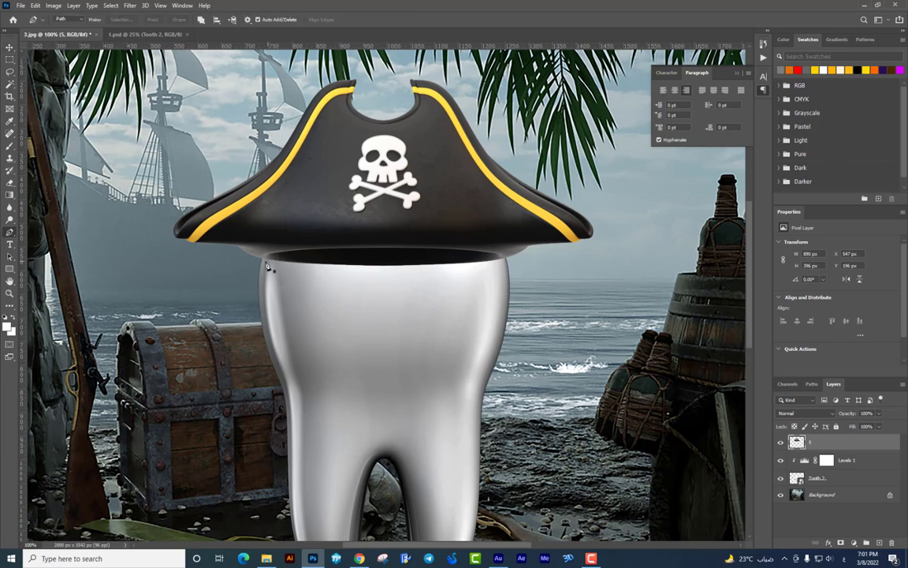
pyautogui.click(264, 259)
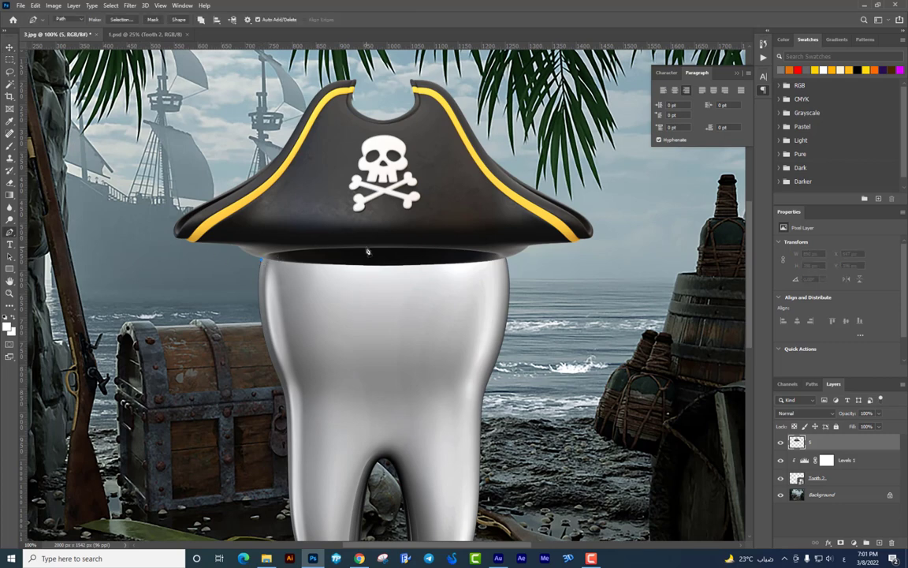
pyautogui.moveTo(392, 250); pyautogui.dragTo(465, 251)
pyautogui.click(473, 250)
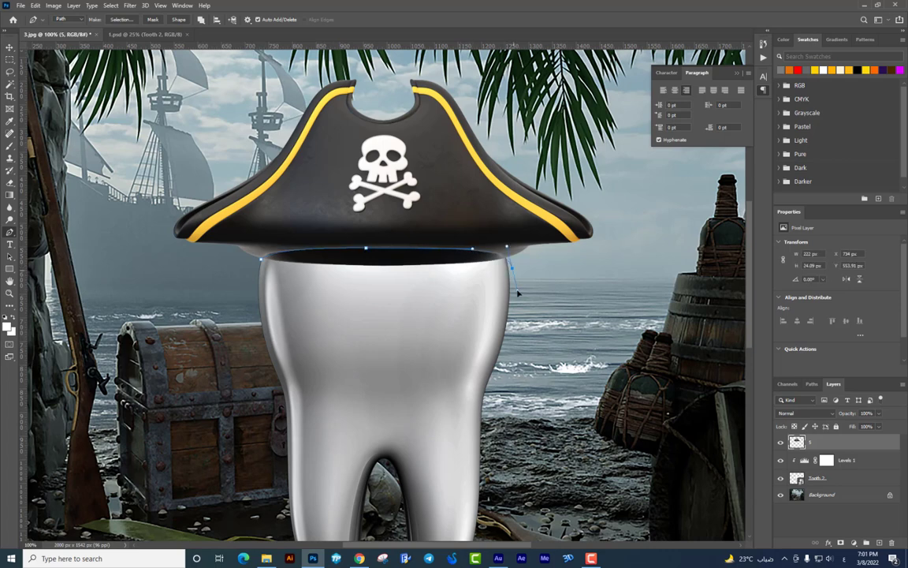
pyautogui.click(503, 320)
pyautogui.moveTo(319, 328); pyautogui.dragTo(246, 297)
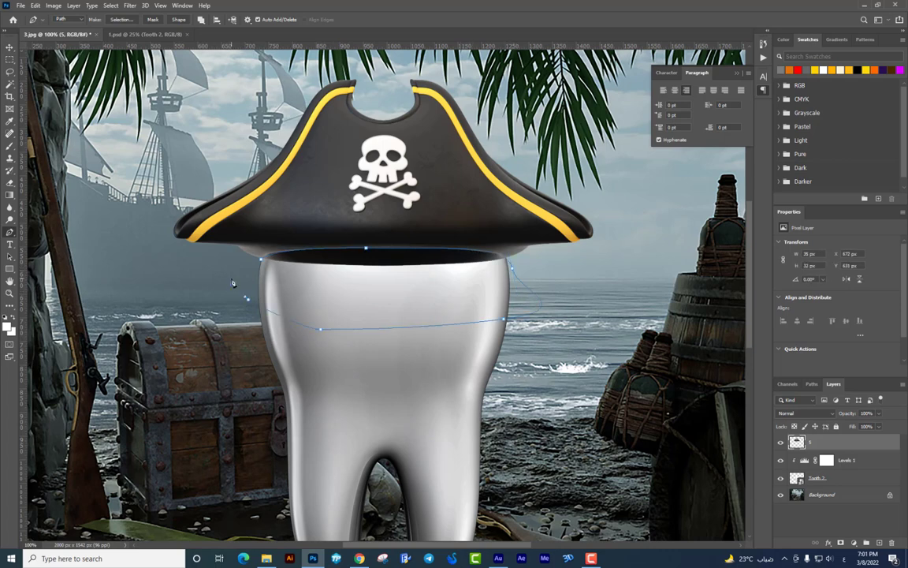
pyautogui.hotkey('ctrl', 'Return')
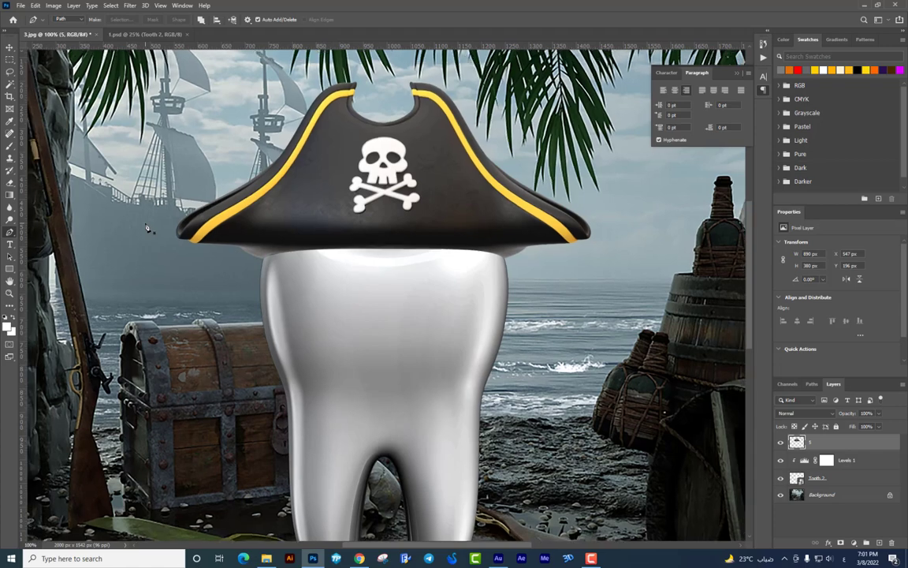
pyautogui.hotkey('ctrl', '-')
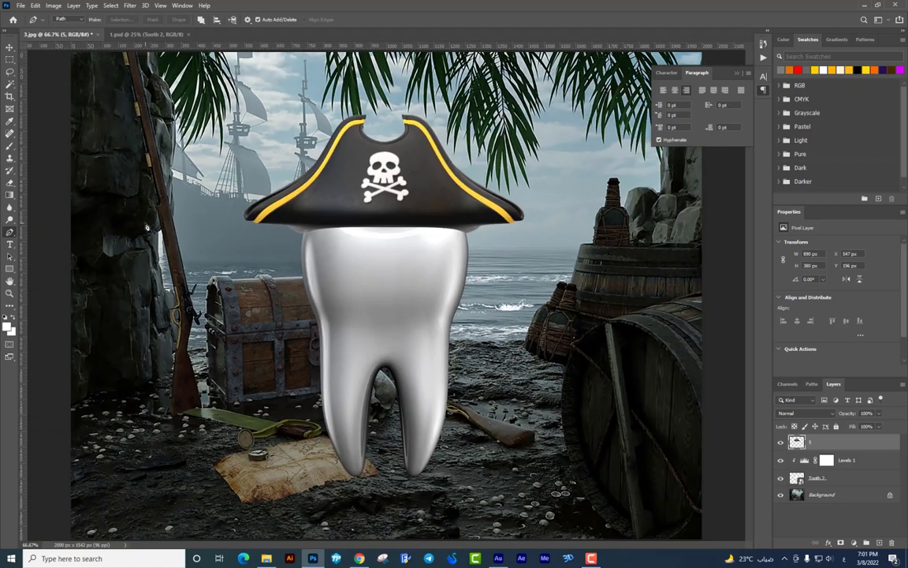
# Sharpen the hat with Sharpen More and warp its right peak and left crown to fit the tooth
pyautogui.click(10, 44)
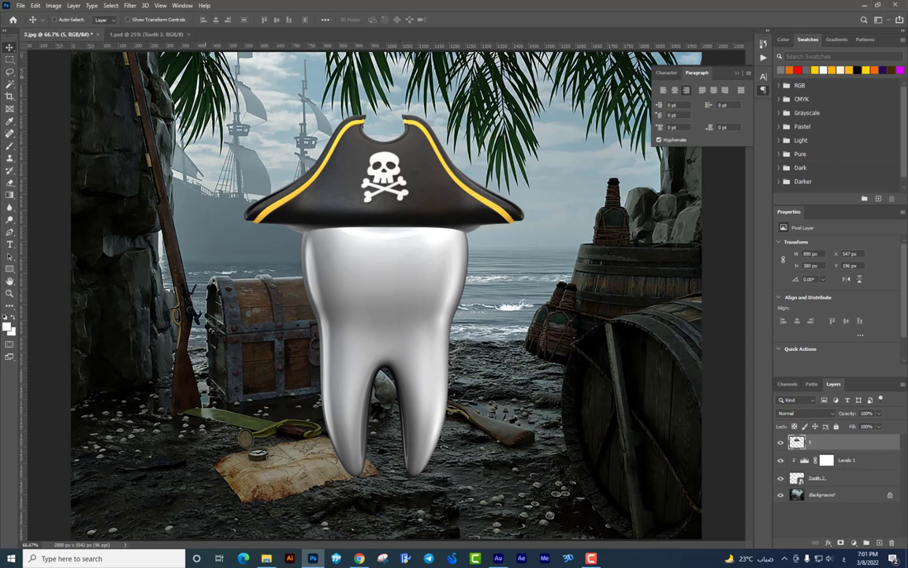
pyautogui.click(129, 6)
pyautogui.moveTo(141, 180)
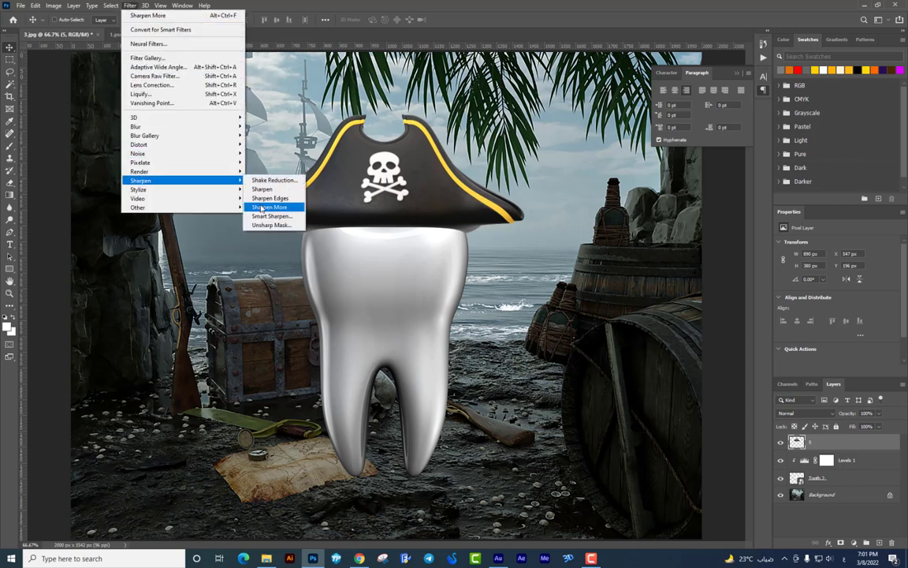
pyautogui.click(299, 207)
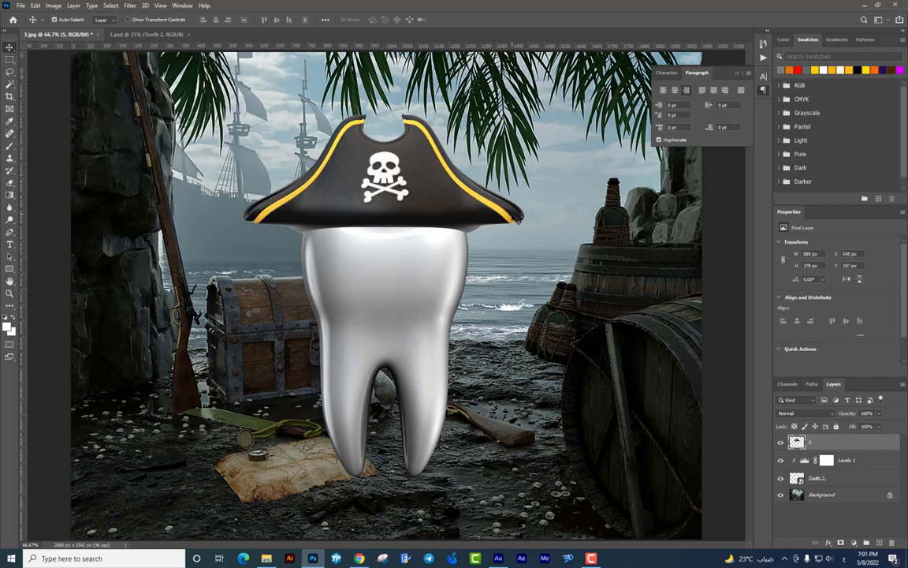
pyautogui.hotkey('ctrl', '-')
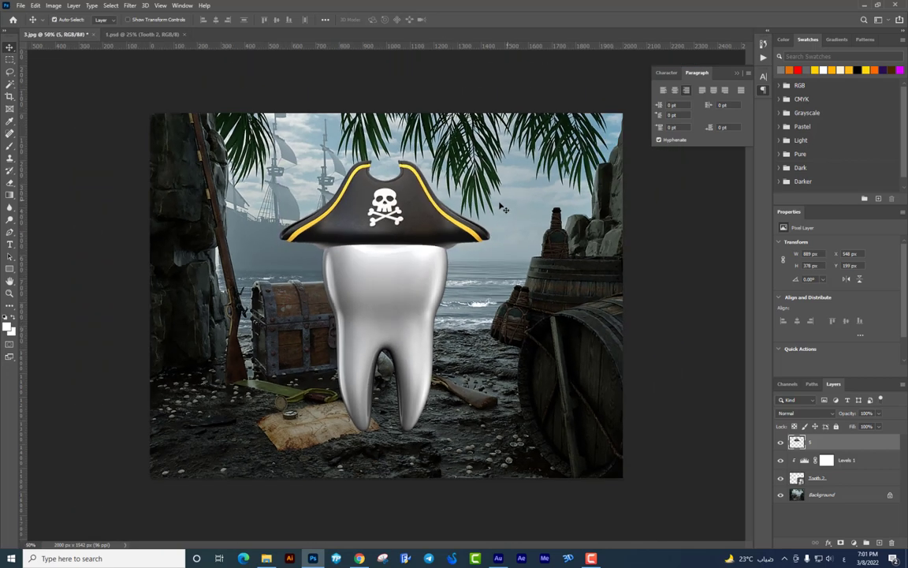
pyautogui.hotkey('ctrl', 't')
pyautogui.rightClick(383, 197)
pyautogui.click(442, 282)
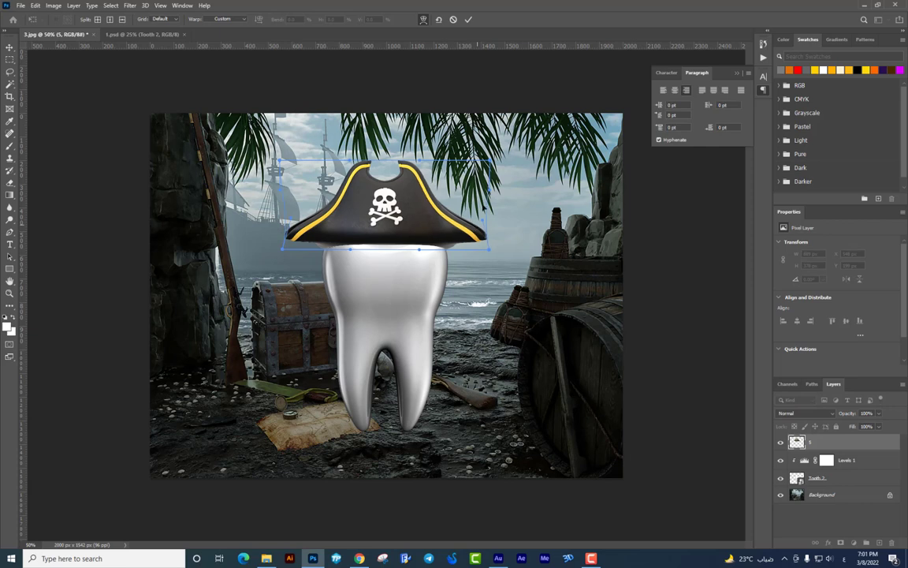
pyautogui.moveTo(365, 150); pyautogui.dragTo(404, 163)
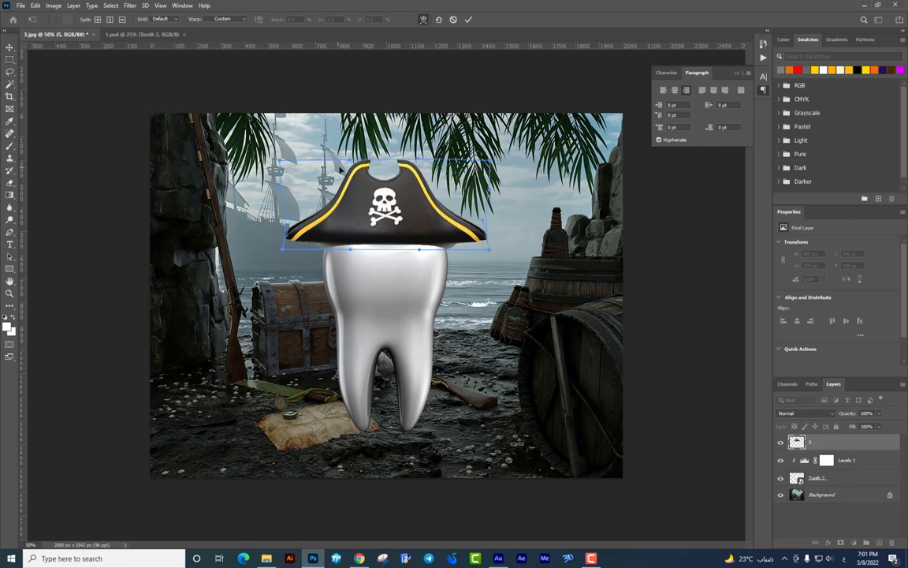
pyautogui.moveTo(342, 168); pyautogui.dragTo(410, 180)
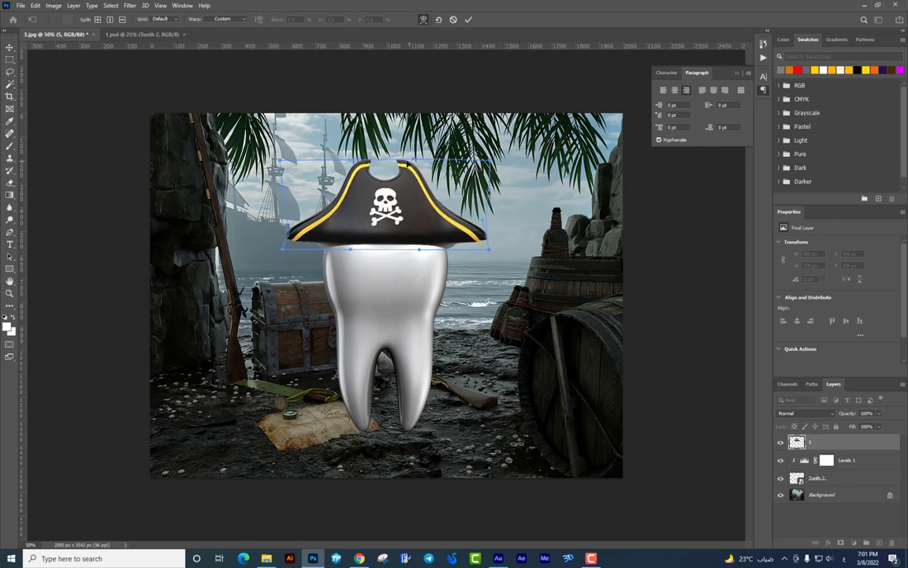
pyautogui.press('Return')
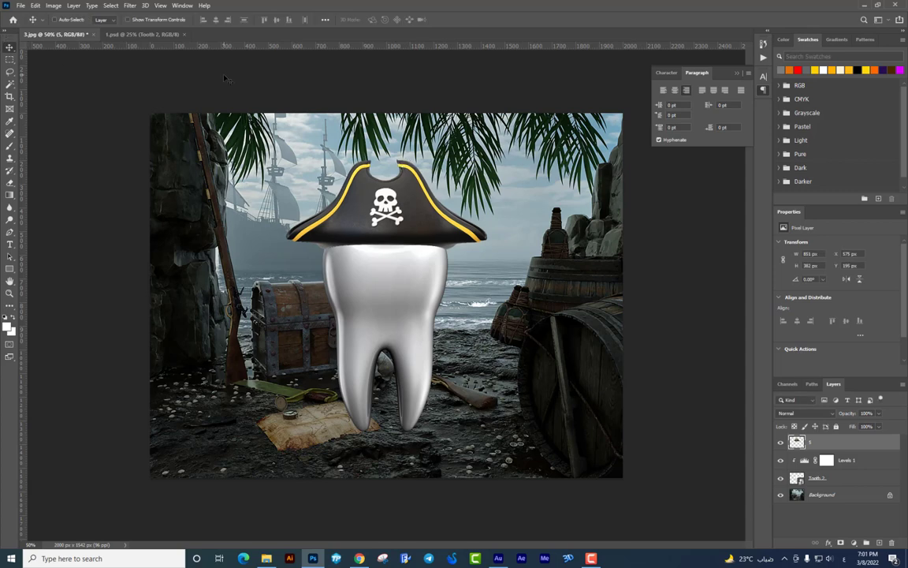
# Open the hat-and-eyepatch image 6.PNG as its own 890 × 661 px document
pyautogui.hotkey('ctrl', '+')
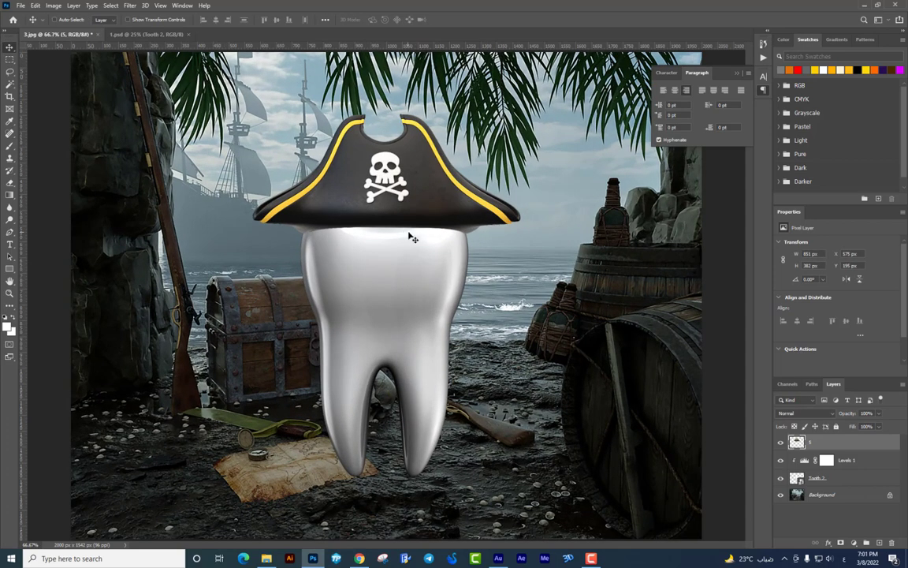
pyautogui.hotkey('alt', 'Tab')
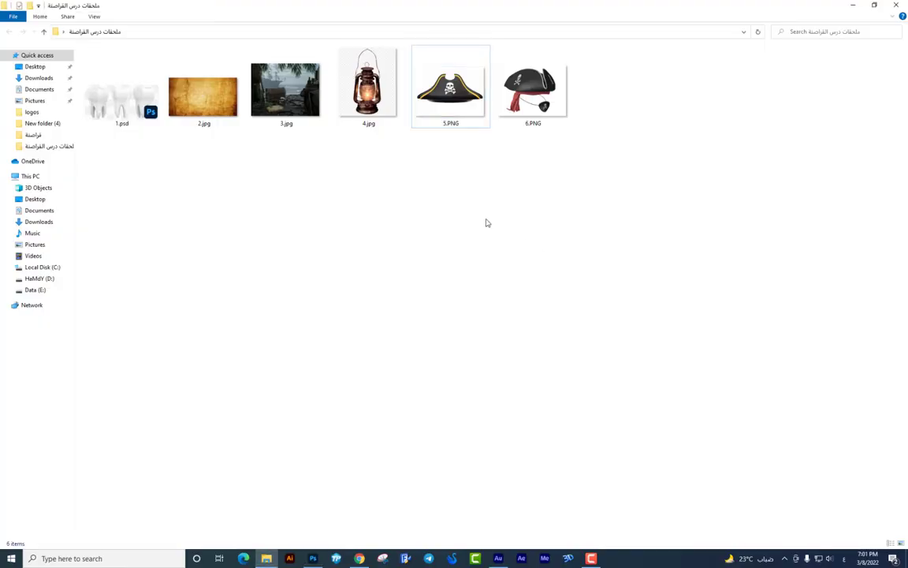
pyautogui.moveTo(531, 90)
pyautogui.mouseDown()
pyautogui.moveTo(316, 562)
pyautogui.moveTo(504, 63)
pyautogui.mouseUp()
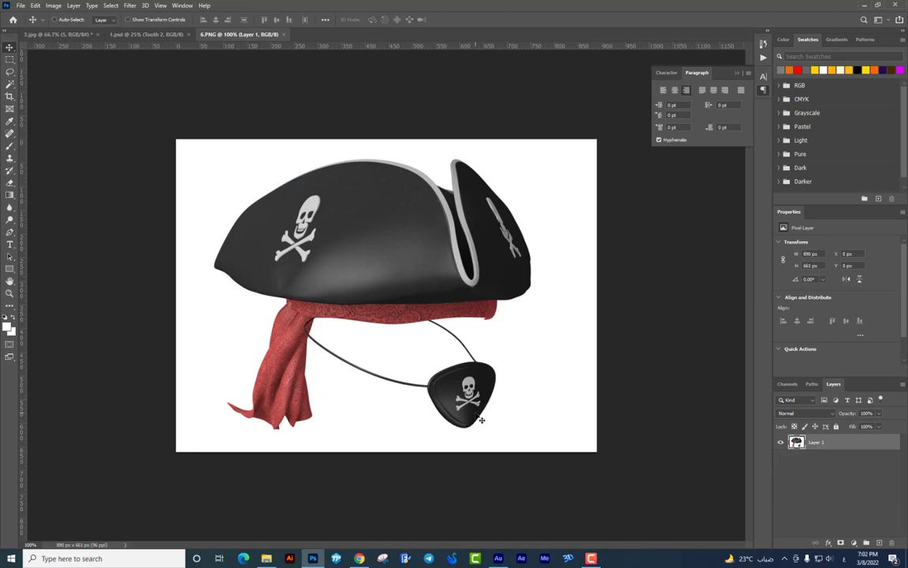
# Delete the white background around the hat and eyepatch in 6.PNG using the Magic Wand
pyautogui.scroll(2, 481, 421)
pyautogui.scroll(2, 554, 371)
pyautogui.scroll(1, 553, 371)
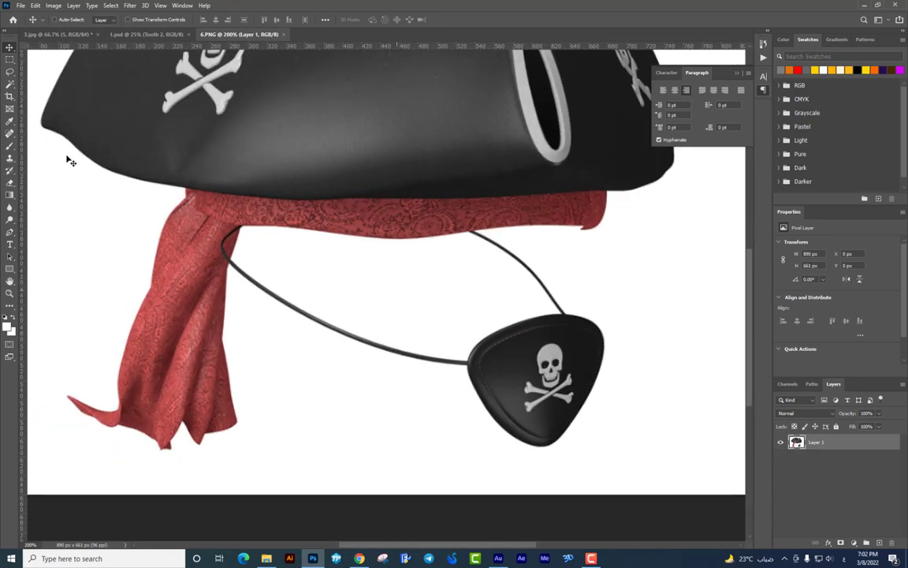
pyautogui.click(12, 85)
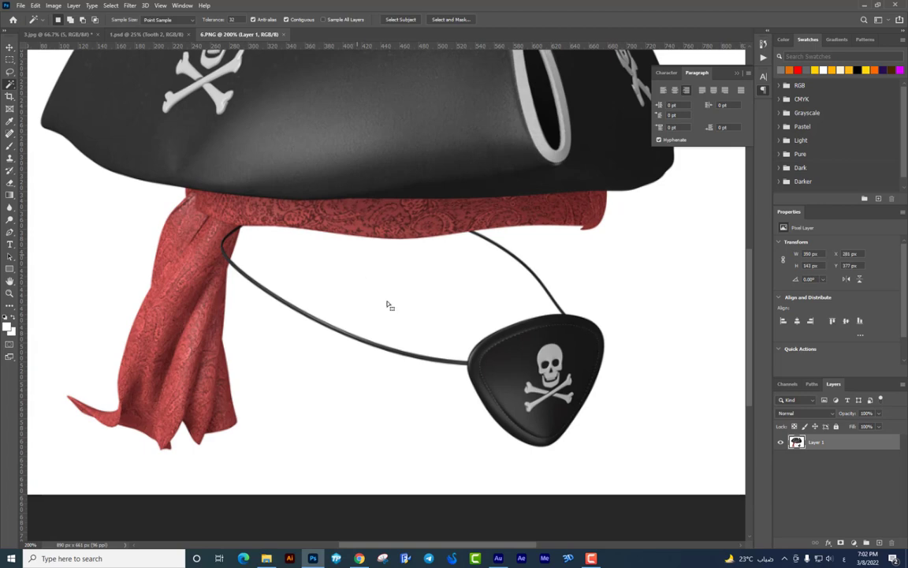
pyautogui.keyDown('ctrl'); pyautogui.click(796, 442); pyautogui.keyUp('ctrl')
pyautogui.press('Return')
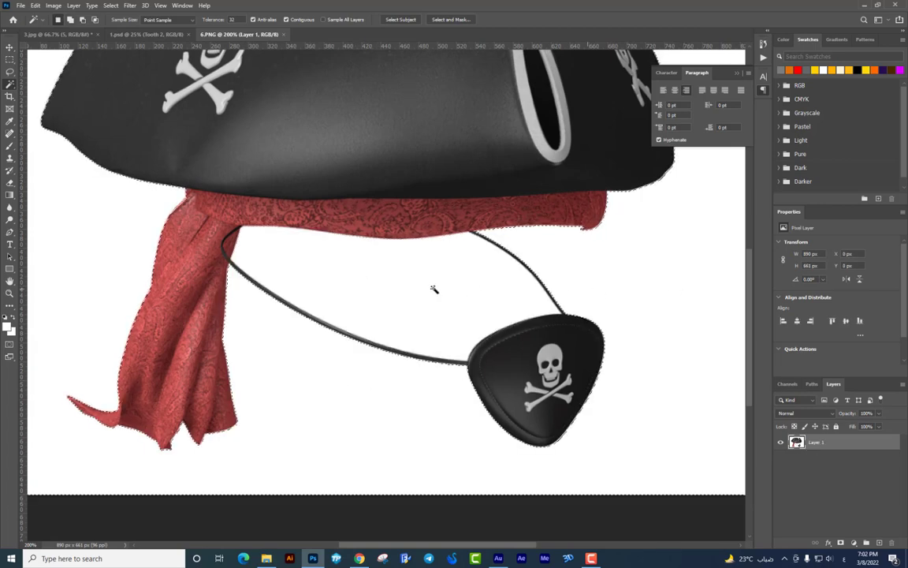
pyautogui.press('Delete')
pyautogui.hotkey('ctrl', 'd')
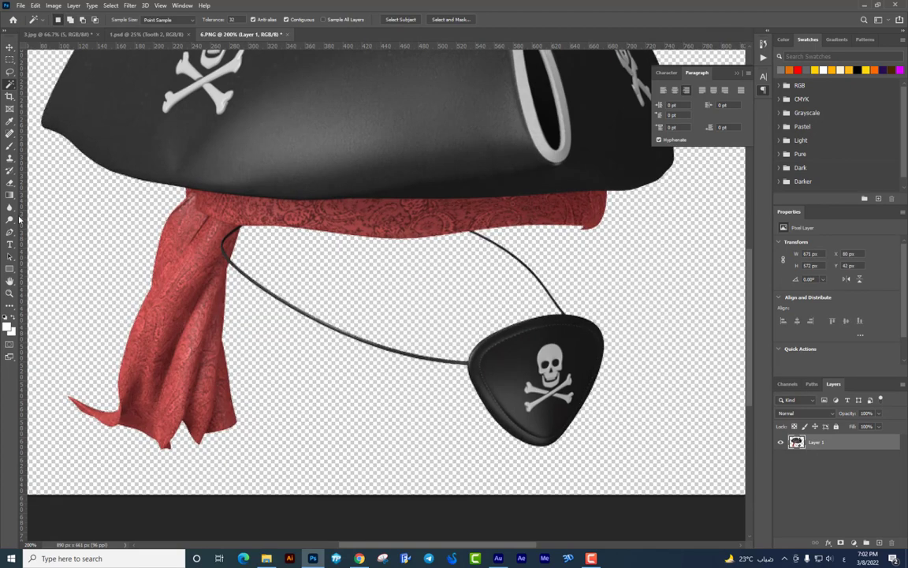
# Trace a pen path around the eyepatch and its strap and turn it into a selection
pyautogui.click(9, 233)
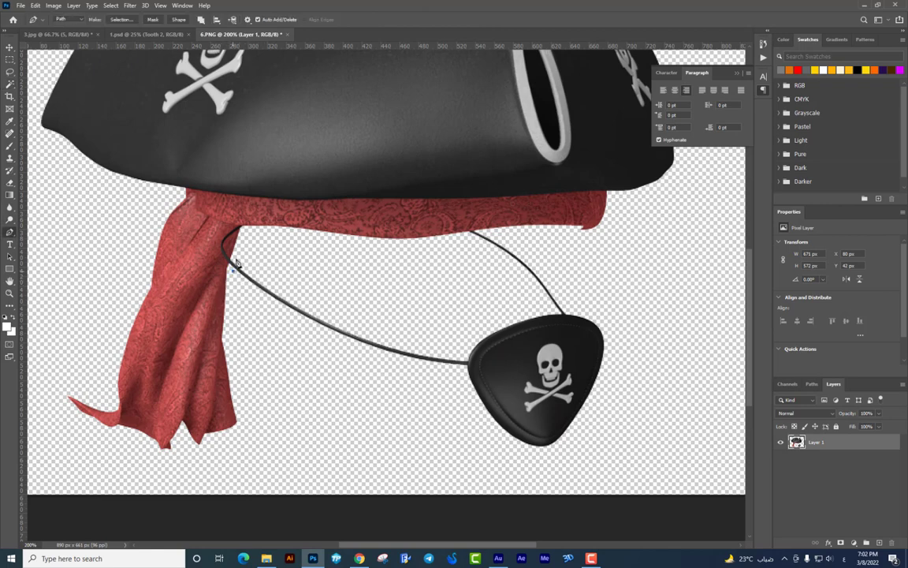
pyautogui.moveTo(234, 269); pyautogui.dragTo(271, 249)
pyautogui.moveTo(361, 260); pyautogui.dragTo(412, 274)
pyautogui.click(559, 316)
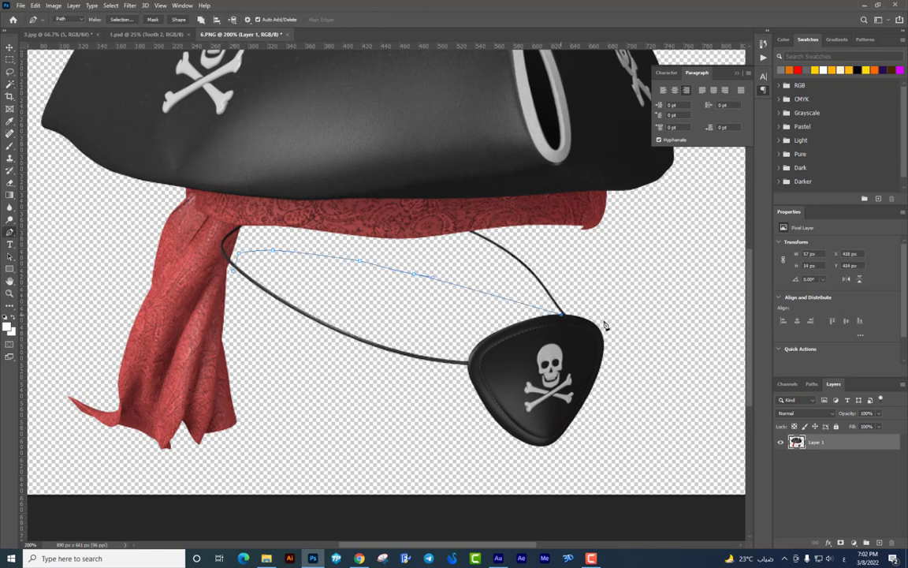
pyautogui.moveTo(559, 316); pyautogui.dragTo(615, 359)
pyautogui.moveTo(672, 464); pyautogui.dragTo(683, 458)
pyautogui.moveTo(449, 481); pyautogui.dragTo(332, 442)
pyautogui.click(257, 334)
pyautogui.hotkey('ctrl', 'Return')
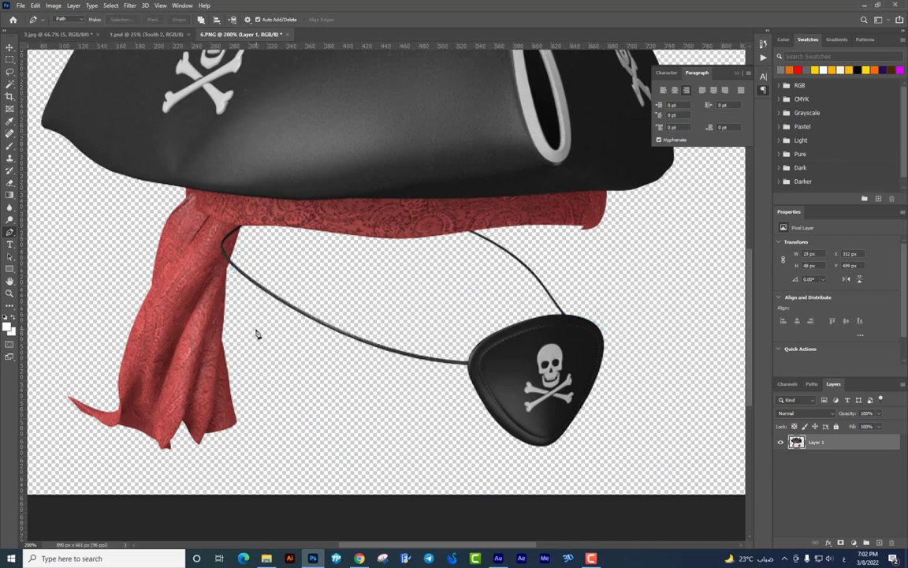
# Copy the eyepatch and strap to Layer 1 and drag it onto the tooth in the beach scene
pyautogui.hotkey('ctrl', 'j')
pyautogui.press('v')
pyautogui.moveTo(437, 343)
pyautogui.mouseDown()
pyautogui.moveTo(159, 34)
pyautogui.moveTo(223, 186)
pyautogui.mouseUp()
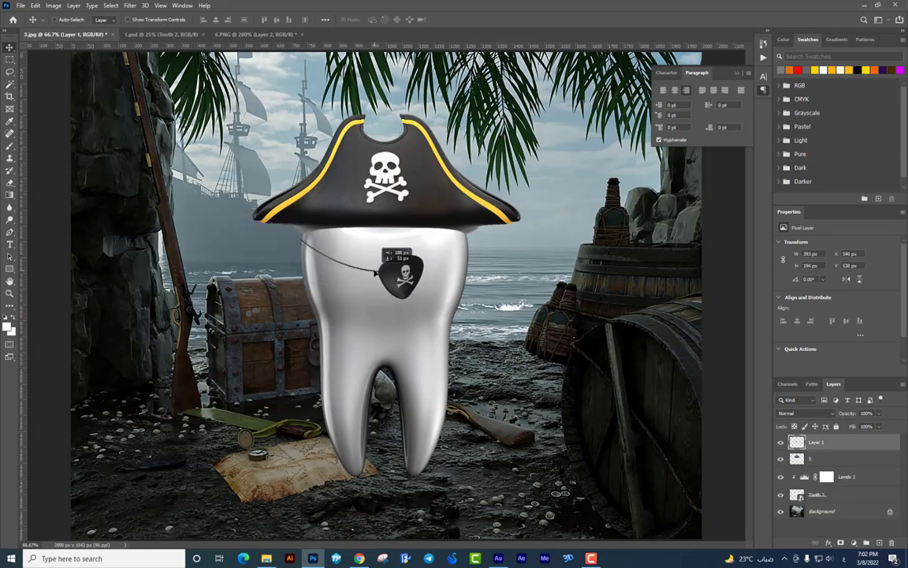
# Drop the eyepatch onto the tooth in 3.jpg, enlarge it slightly and position it
pyautogui.moveTo(79, 34); pyautogui.dragTo(378, 278)
pyautogui.hotkey('ctrl', 't')
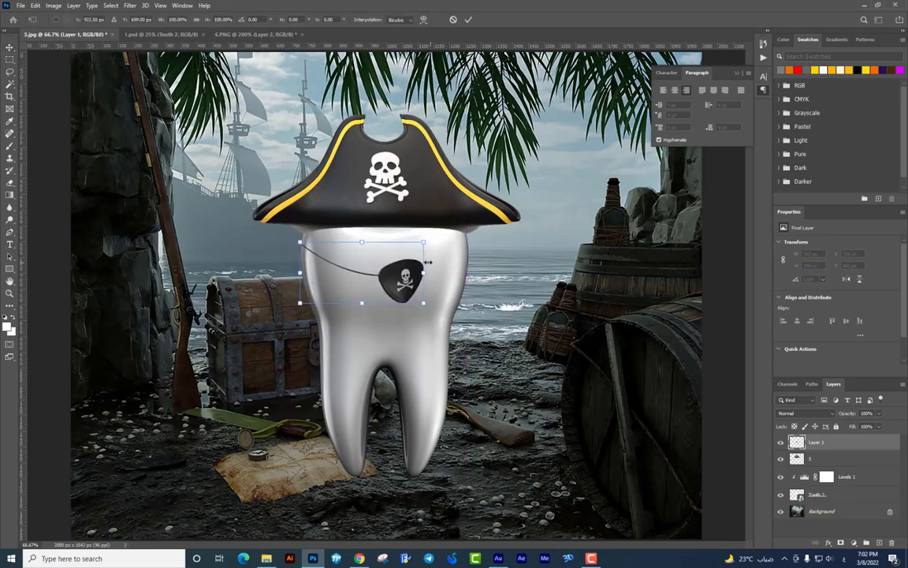
pyautogui.moveTo(426, 246); pyautogui.dragTo(431, 241)
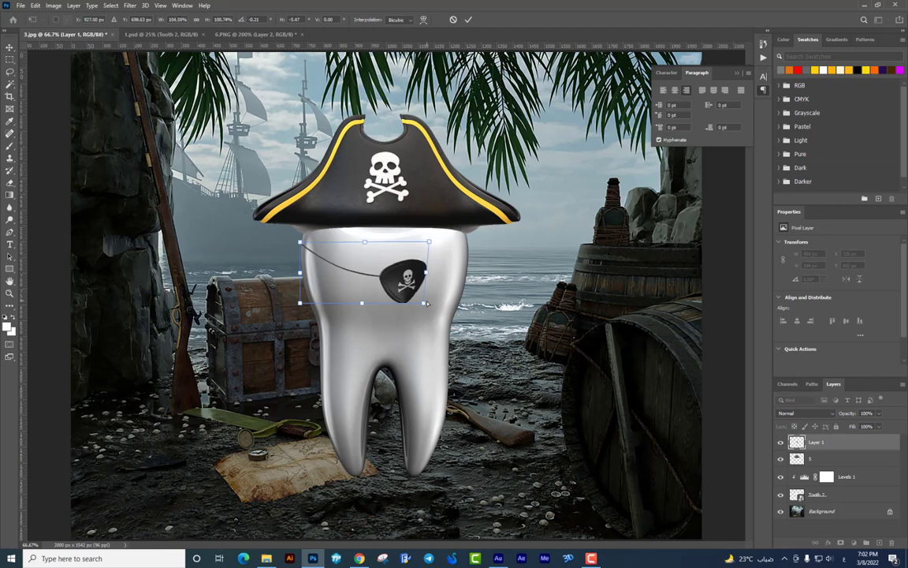
pyautogui.moveTo(428, 304); pyautogui.dragTo(435, 304)
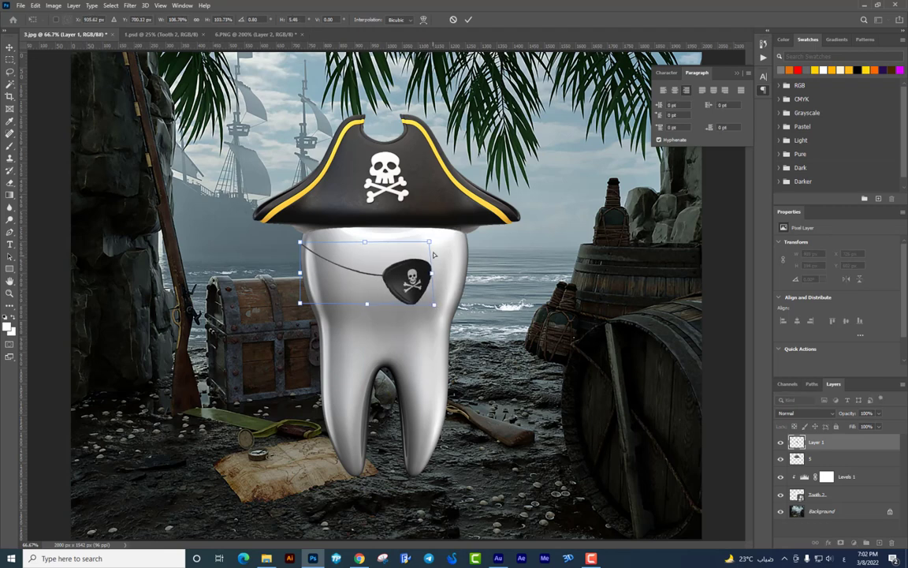
pyautogui.moveTo(437, 244); pyautogui.dragTo(439, 242)
pyautogui.moveTo(309, 249); pyautogui.dragTo(312, 252)
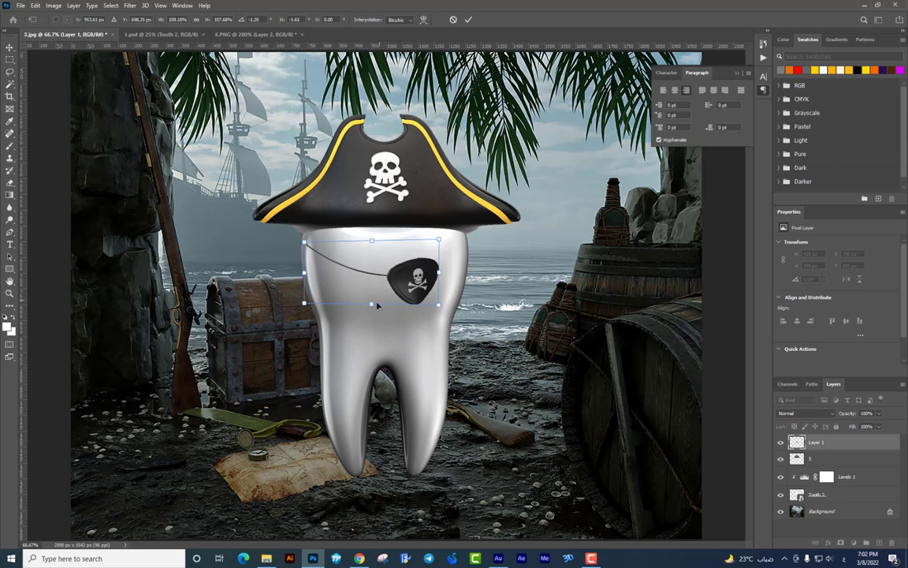
pyautogui.moveTo(367, 304); pyautogui.dragTo(380, 302)
pyautogui.moveTo(344, 221); pyautogui.dragTo(352, 221)
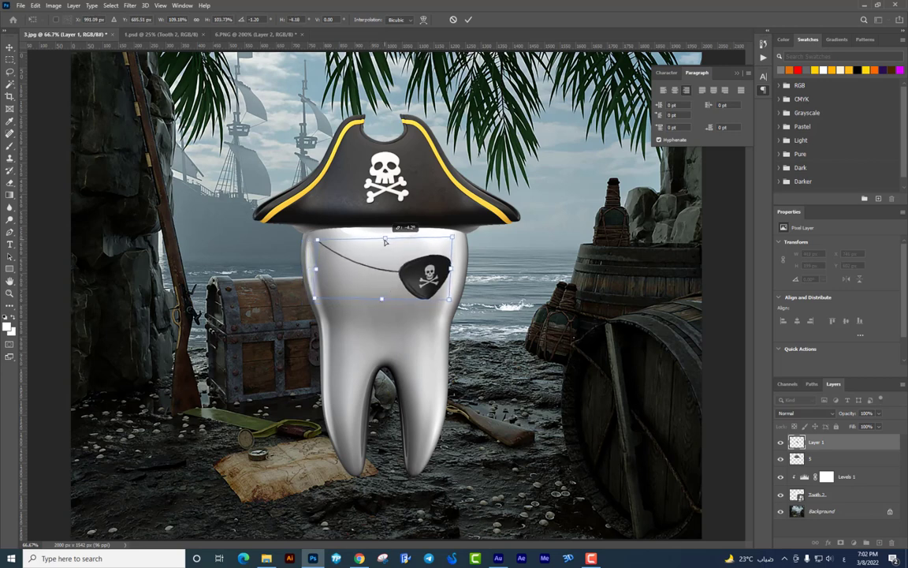
# Tilt the eyepatch clockwise under the hat brim and apply it at 341 × 210 px
pyautogui.moveTo(456, 293); pyautogui.dragTo(445, 242)
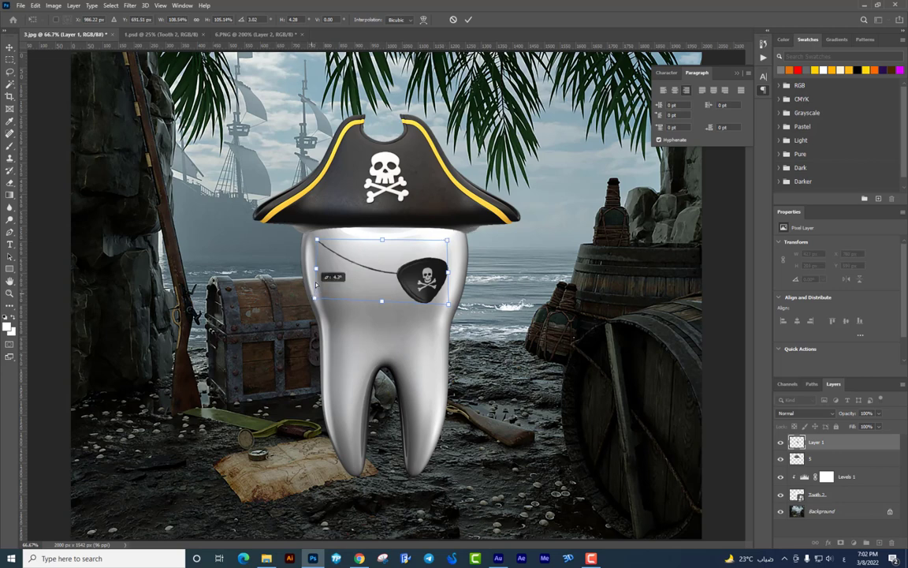
pyautogui.moveTo(298, 260); pyautogui.dragTo(341, 234)
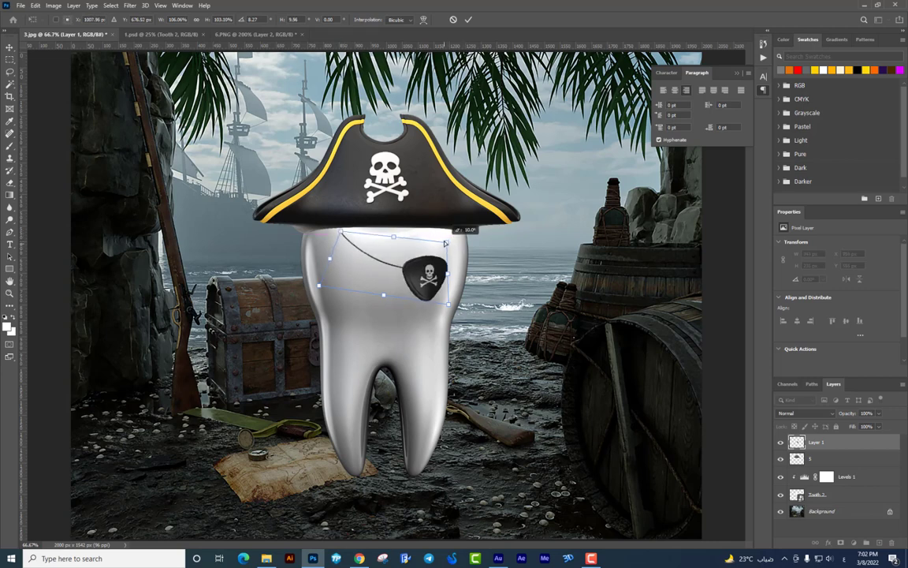
pyautogui.moveTo(449, 303); pyautogui.dragTo(448, 299)
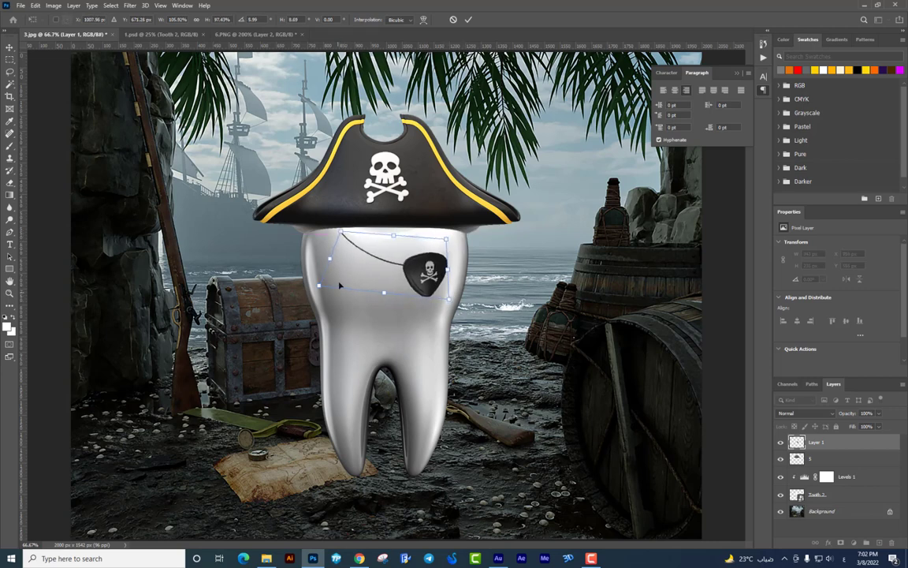
pyautogui.press('Return')
pyautogui.click(10, 232)
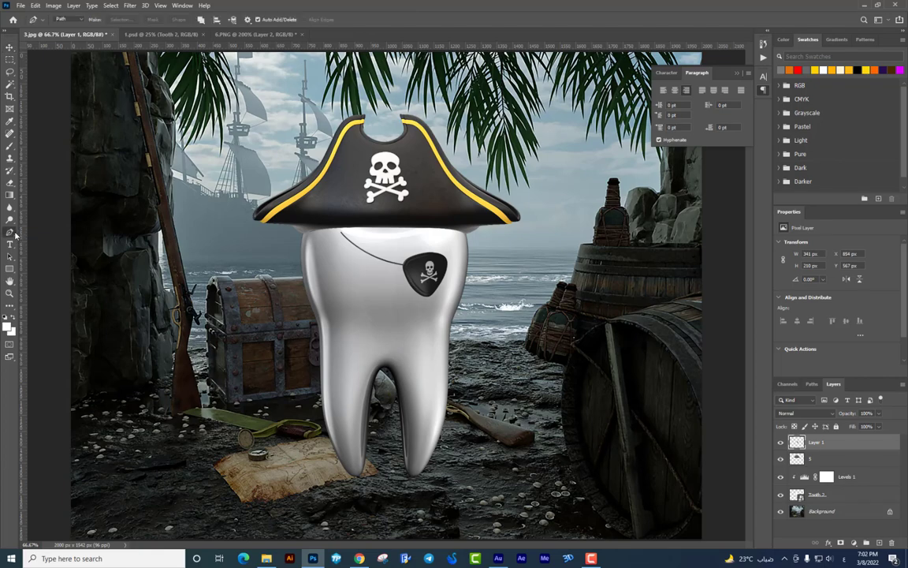
# Trace a Pen path around the eyepatch strap and convert it to a selection
pyautogui.hotkey('ctrl', '+')
pyautogui.hotkey('ctrl', '+')
pyautogui.moveTo(341, 249); pyautogui.dragTo(331, 262)
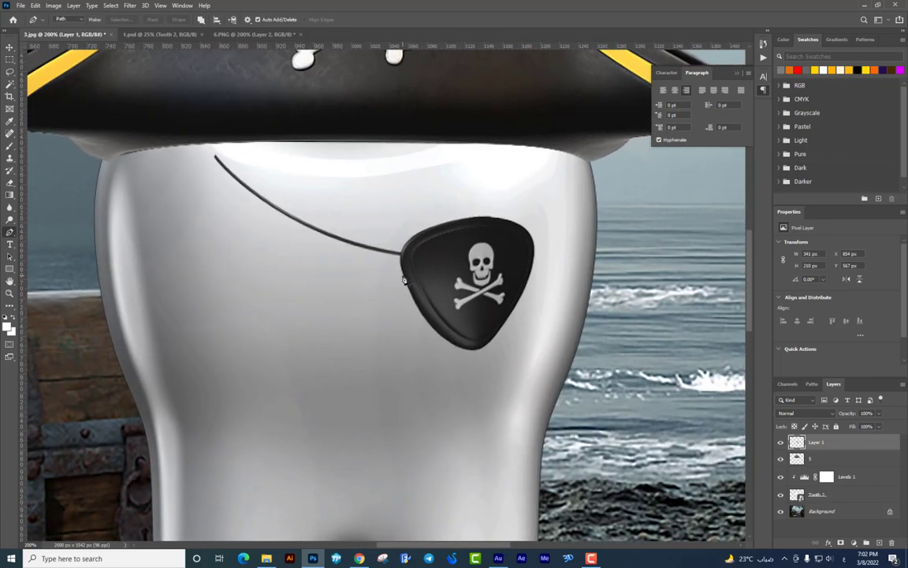
pyautogui.click(404, 275)
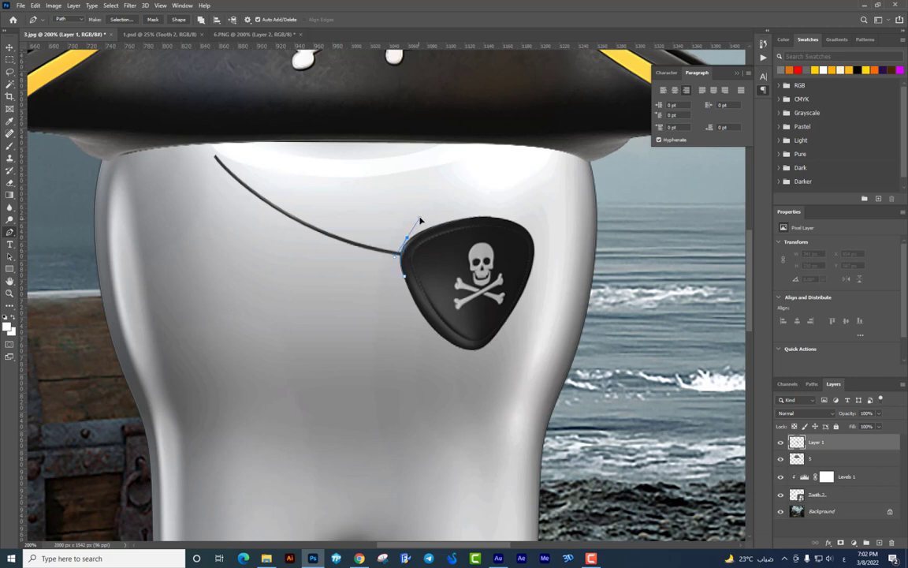
pyautogui.click(401, 194)
pyautogui.click(283, 126)
pyautogui.click(184, 122)
pyautogui.click(154, 168)
pyautogui.click(160, 227)
pyautogui.click(227, 304)
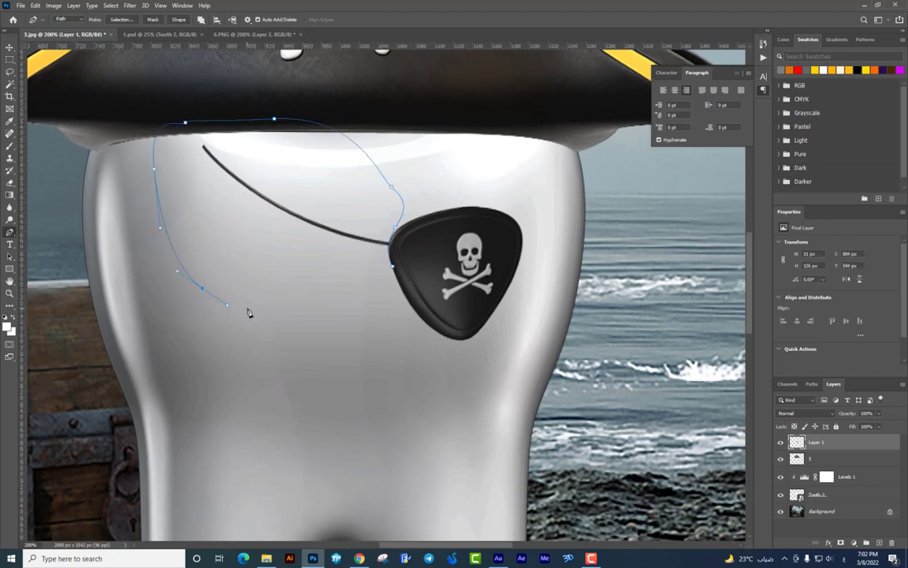
pyautogui.hotkey('ctrl', 'Return')
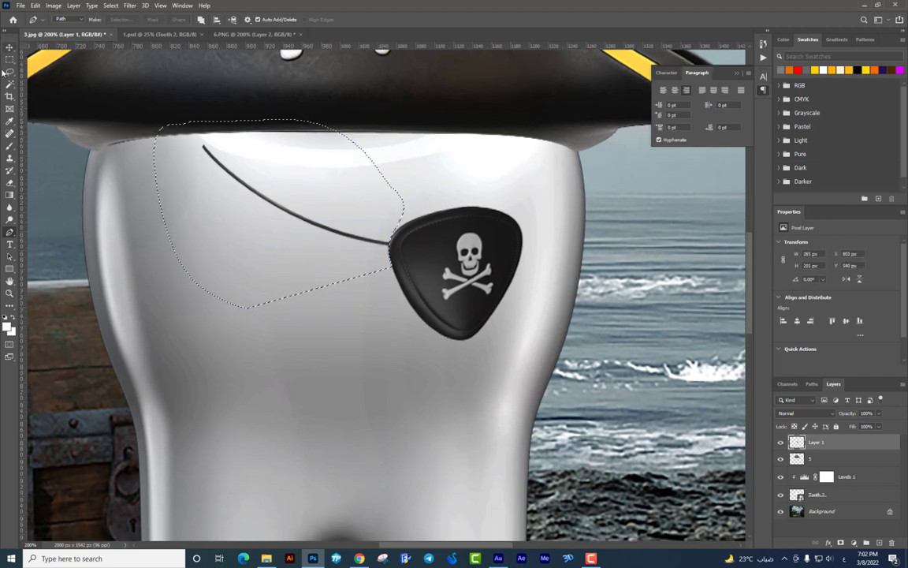
# Cut the strap selection onto its own Layer 2 with Layer Via Cut
pyautogui.click(10, 60)
pyautogui.rightClick(316, 217)
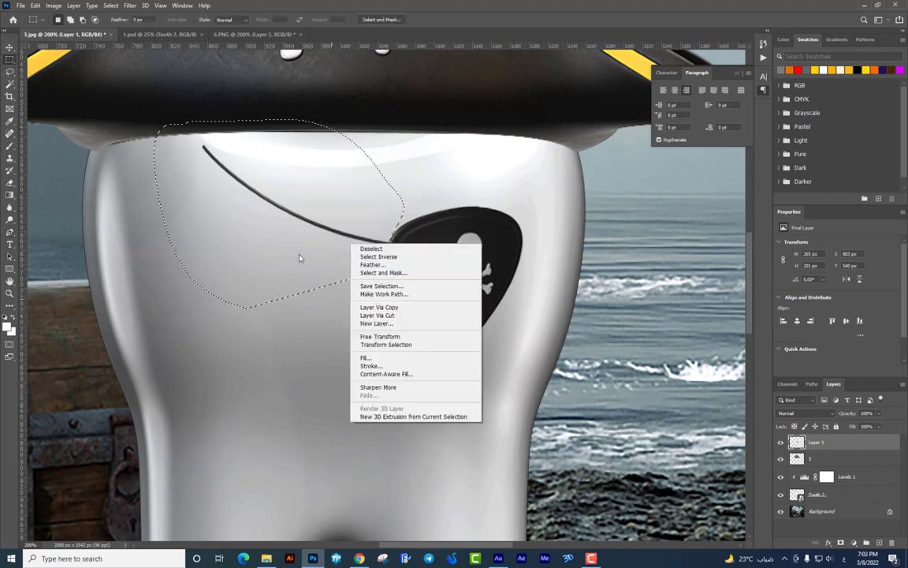
pyautogui.rightClick(264, 229)
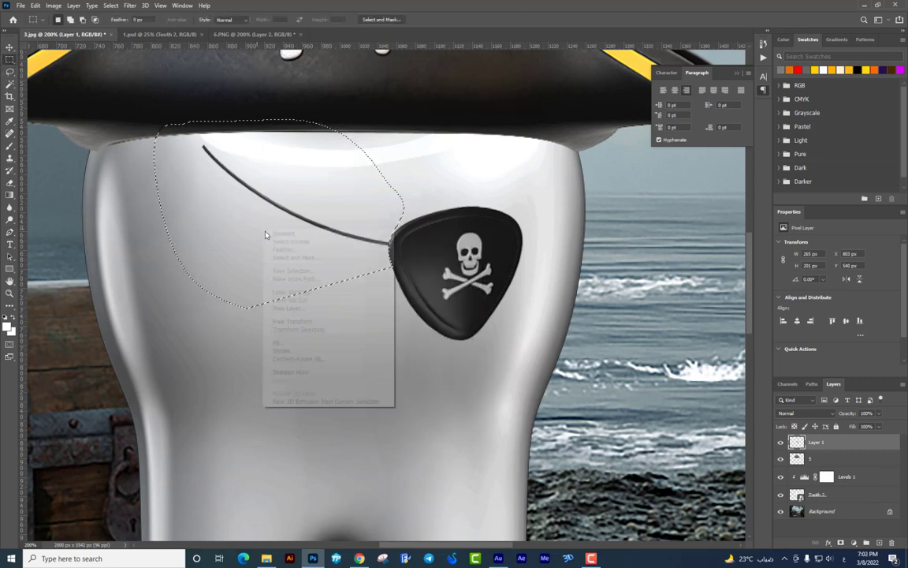
pyautogui.click(302, 303)
# Move the strap's Layer 2 below the eyepatch's Layer 1
pyautogui.click(10, 49)
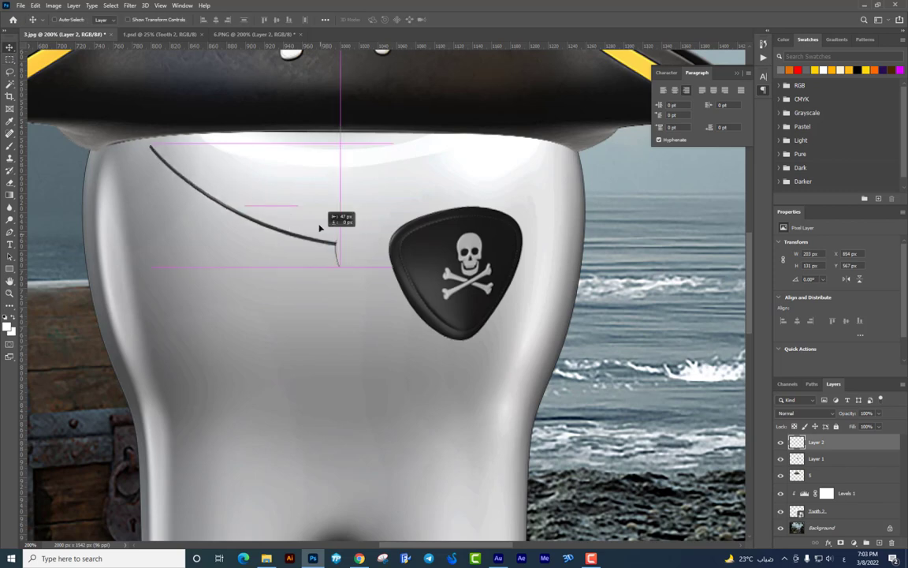
pyautogui.moveTo(339, 221); pyautogui.dragTo(205, 236)
pyautogui.hotkey('ctrl', 'z')
pyautogui.moveTo(820, 442); pyautogui.dragTo(846, 463)
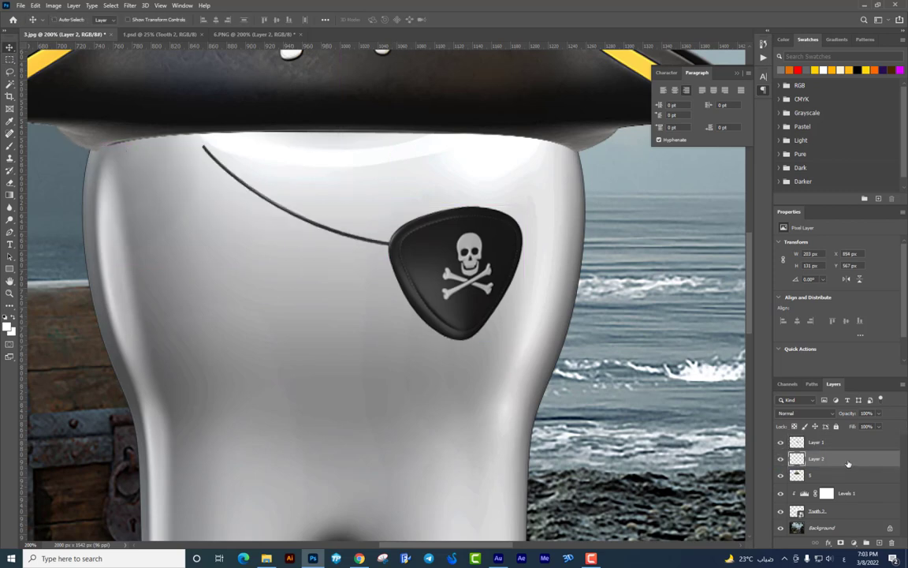
pyautogui.hotkey('ctrl', '-')
# Stretch the strap level across the tooth to 337 × 81 px and align it with the eyepatch
pyautogui.hotkey('ctrl', 't')
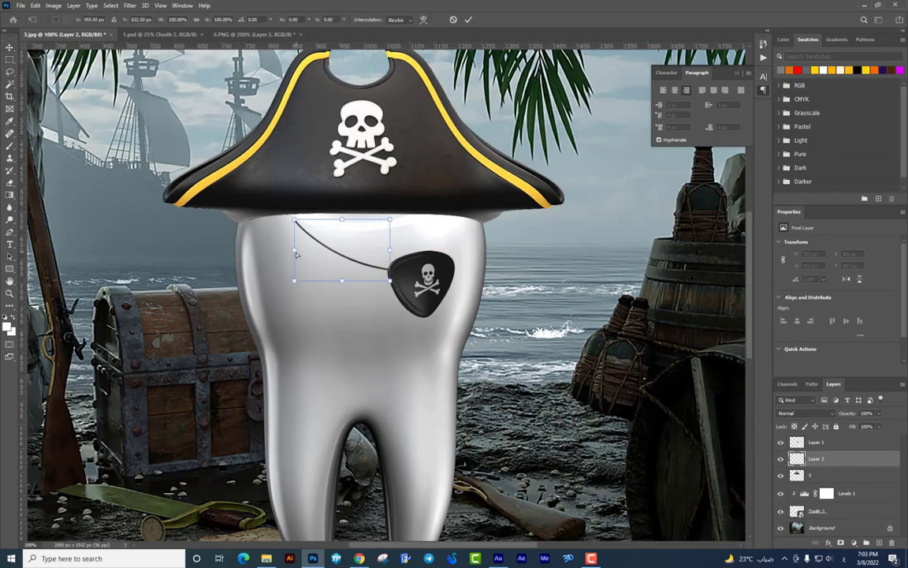
pyautogui.moveTo(297, 255)
pyautogui.mouseDown()
pyautogui.moveTo(232, 273)
pyautogui.moveTo(228, 233)
pyautogui.mouseUp()
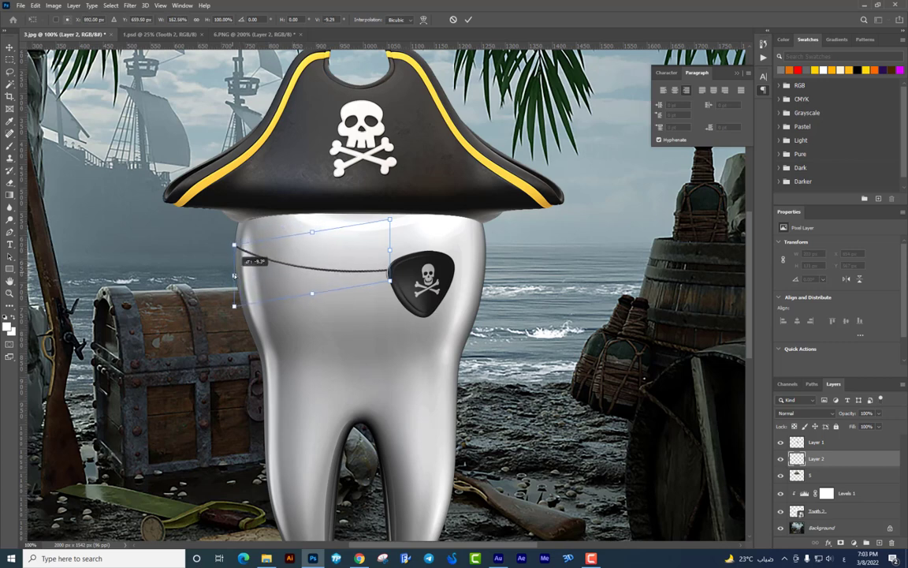
pyautogui.moveTo(391, 252); pyautogui.dragTo(392, 254)
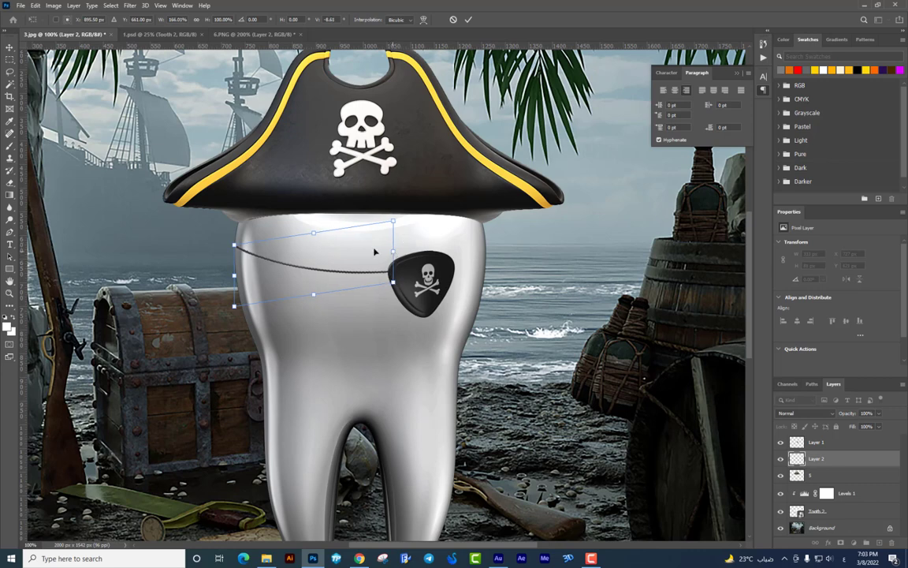
pyautogui.press('Return')
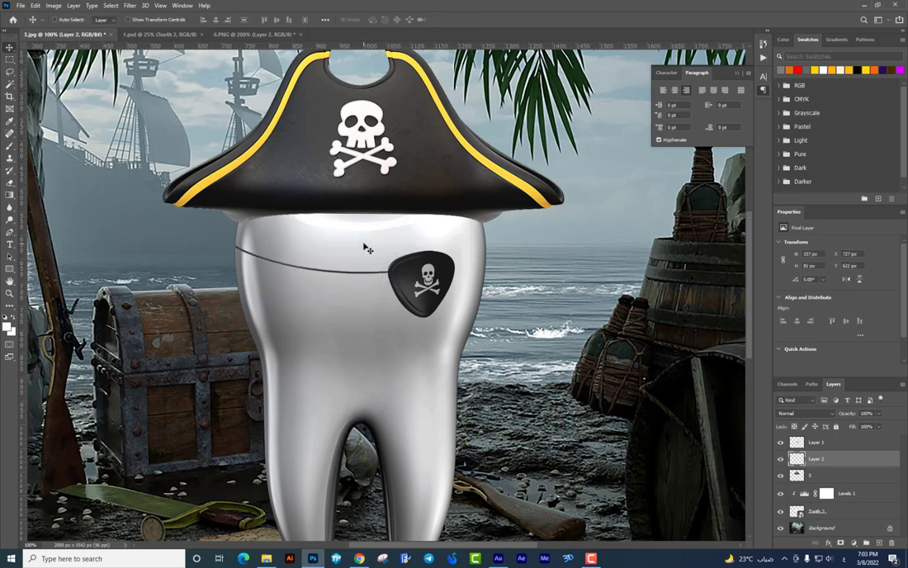
pyautogui.scroll(-2, 367, 248)
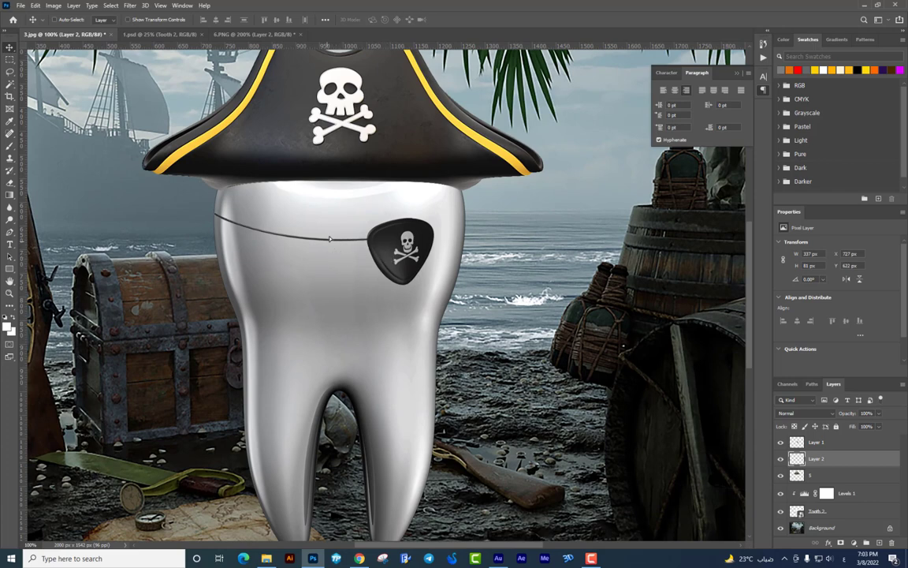
pyautogui.moveTo(330, 238); pyautogui.dragTo(484, 256)
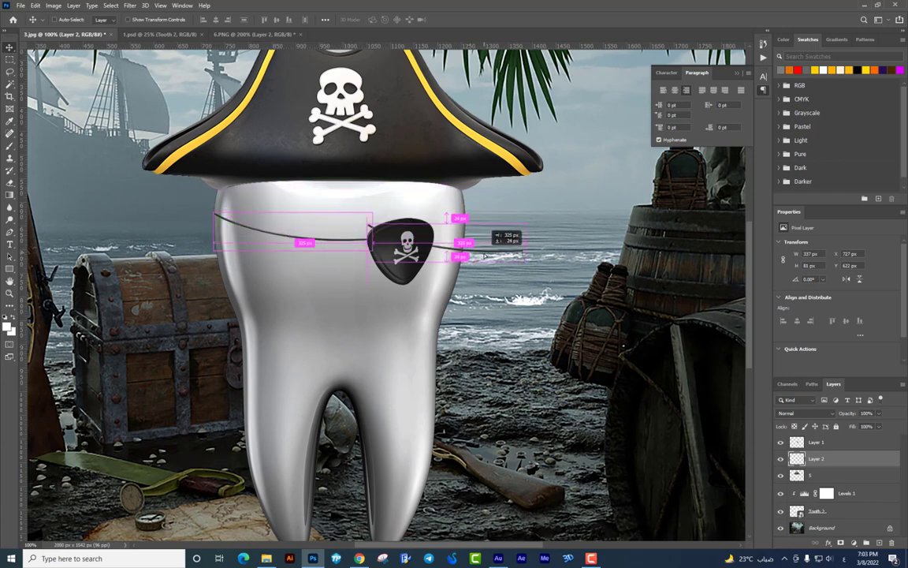
# Duplicate the strap, then narrow and tilt the copy to 212 × 81 px toward the tooth's edge
pyautogui.hotkey('ctrl', 't')
pyautogui.rightClick(483, 281)
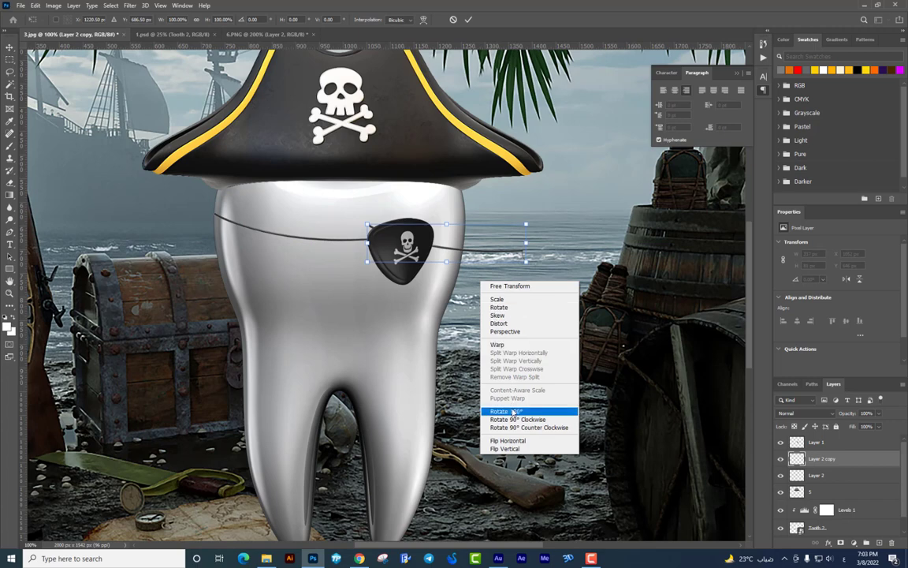
pyautogui.click(505, 410)
pyautogui.hotkey('ctrl', 'z')
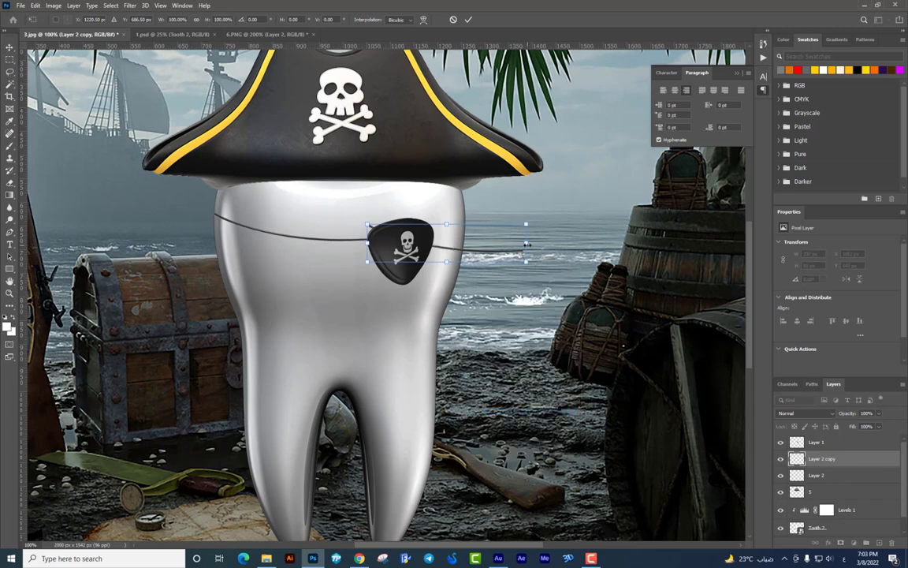
pyautogui.moveTo(526, 244); pyautogui.dragTo(469, 231)
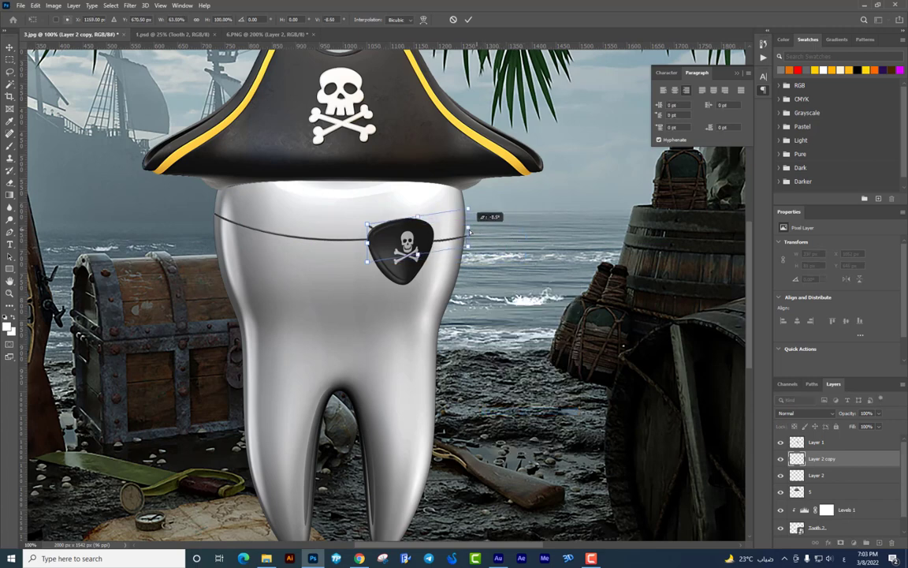
pyautogui.moveTo(468, 228); pyautogui.dragTo(460, 223)
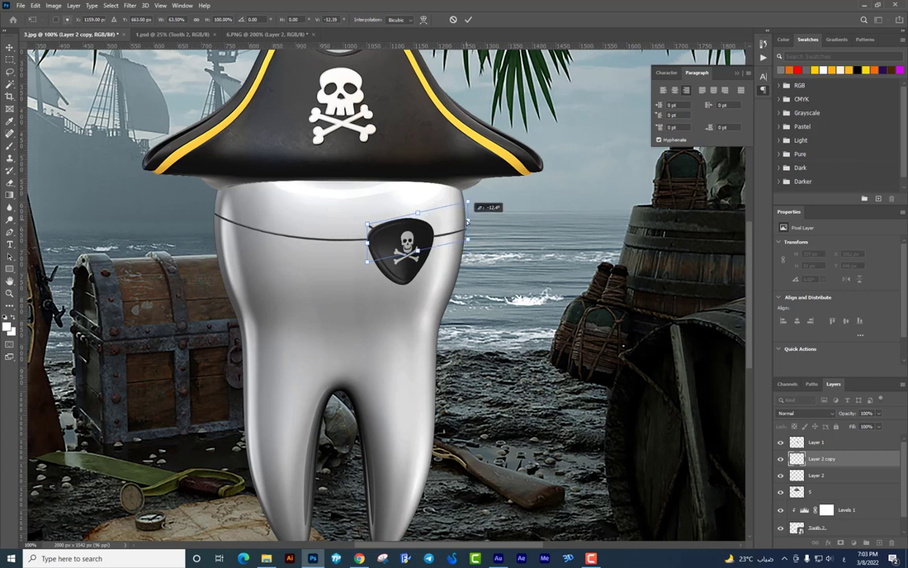
pyautogui.press('Return')
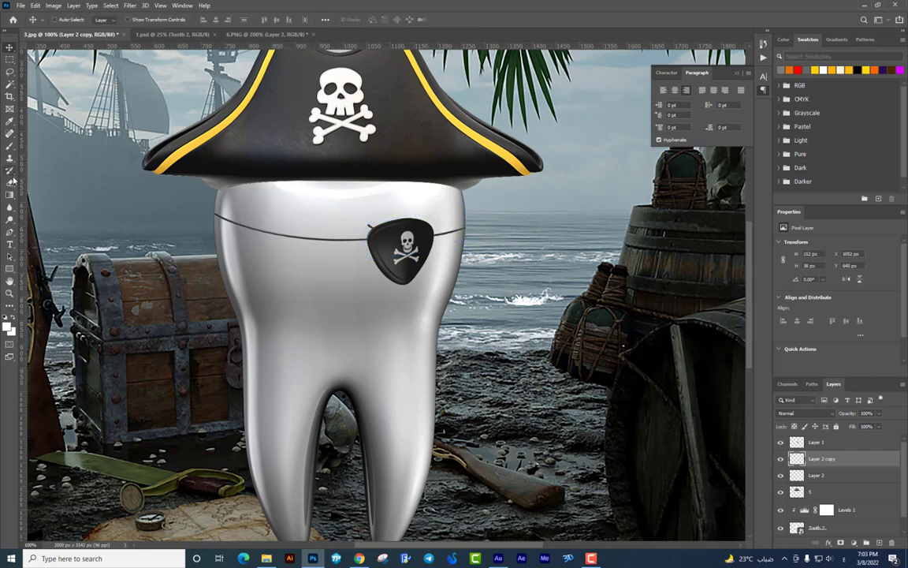
# Erase the excess end of the copied strap with an enlarged eraser brush
pyautogui.click(9, 181)
pyautogui.rightClick(372, 221)
pyautogui.press('Return')
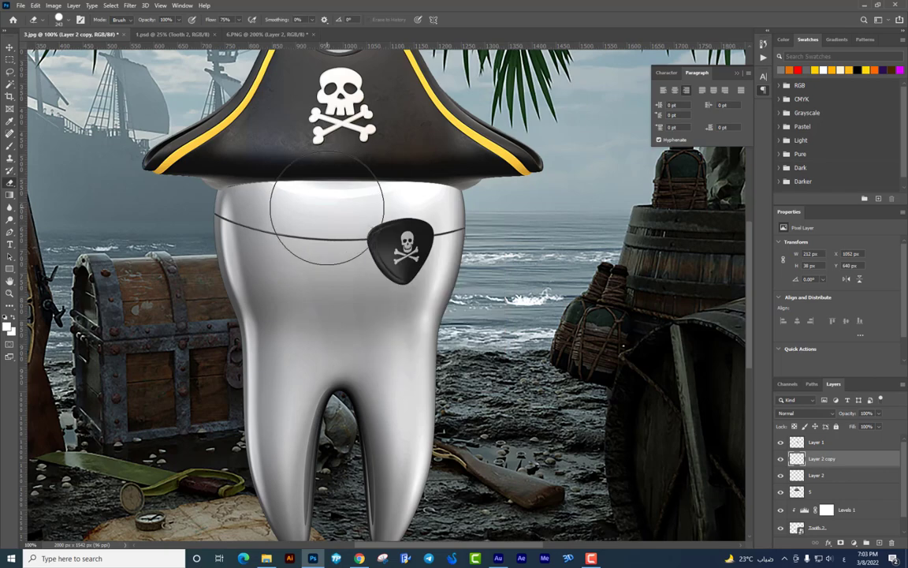
pyautogui.click(339, 205)
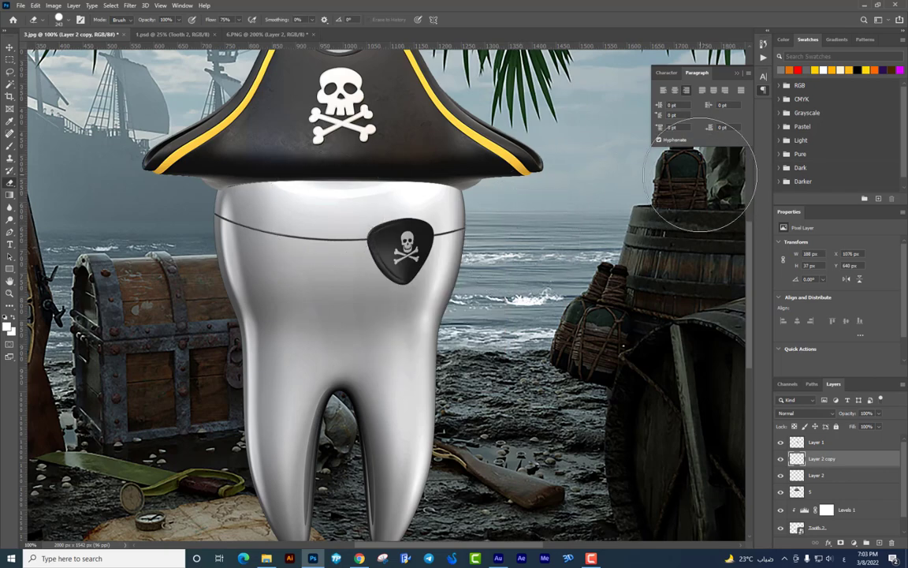
pyautogui.scroll(-3, 699, 165)
pyautogui.scroll(2, 702, 175)
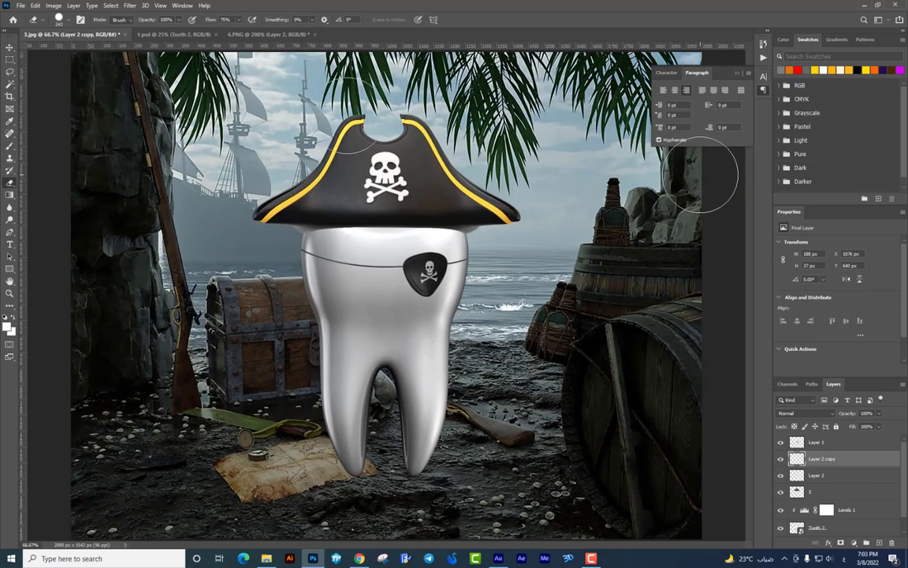
# Drag the lantern image 4.jpg from File Explorer into the composition
pyautogui.click(10, 47)
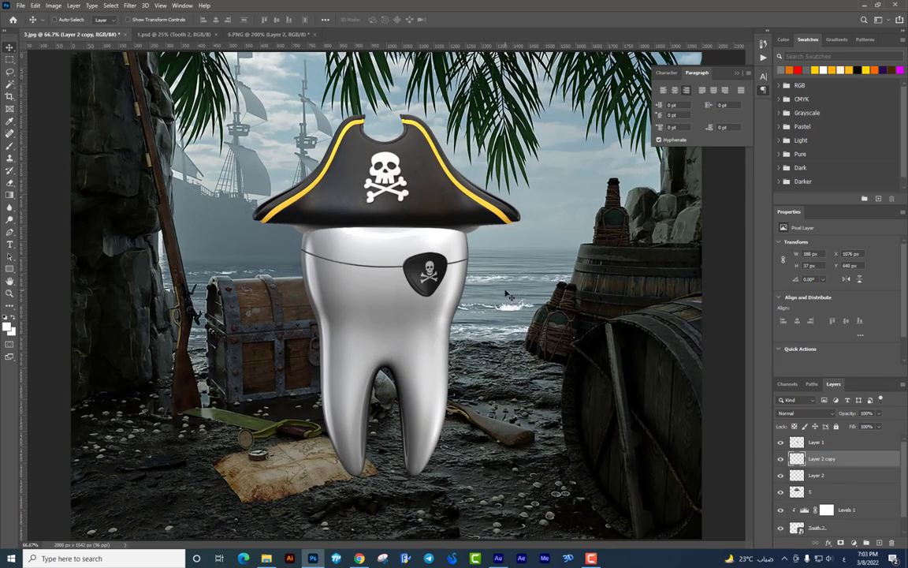
pyautogui.hotkey('alt', 'Tab')
pyautogui.moveTo(368, 87)
pyautogui.mouseDown()
pyautogui.moveTo(256, 462)
pyautogui.moveTo(233, 406)
pyautogui.mouseUp()
# Select the lantern's white background with the Magic Wand and Select > Similar
pyautogui.hotkey('ctrl', '-')
pyautogui.press('Return')
pyautogui.press('w')
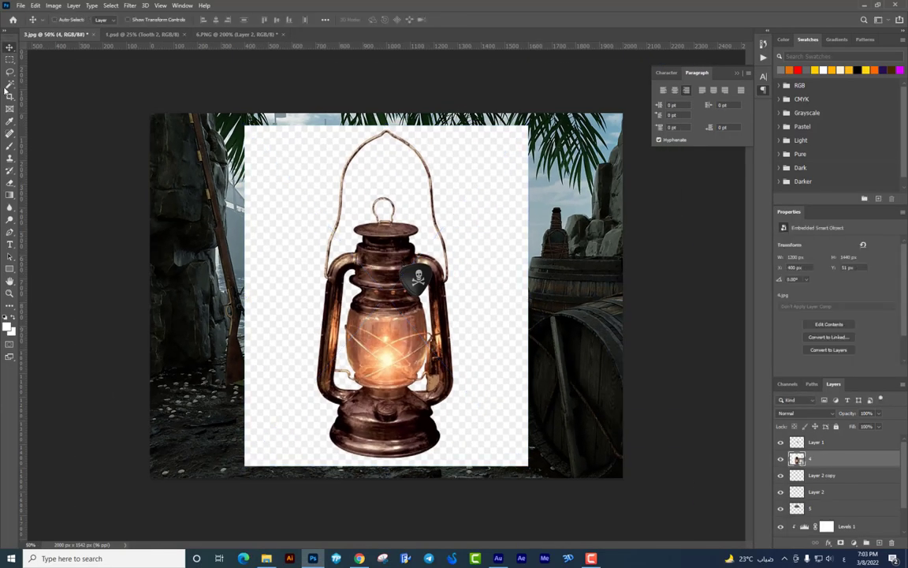
pyautogui.click(284, 263)
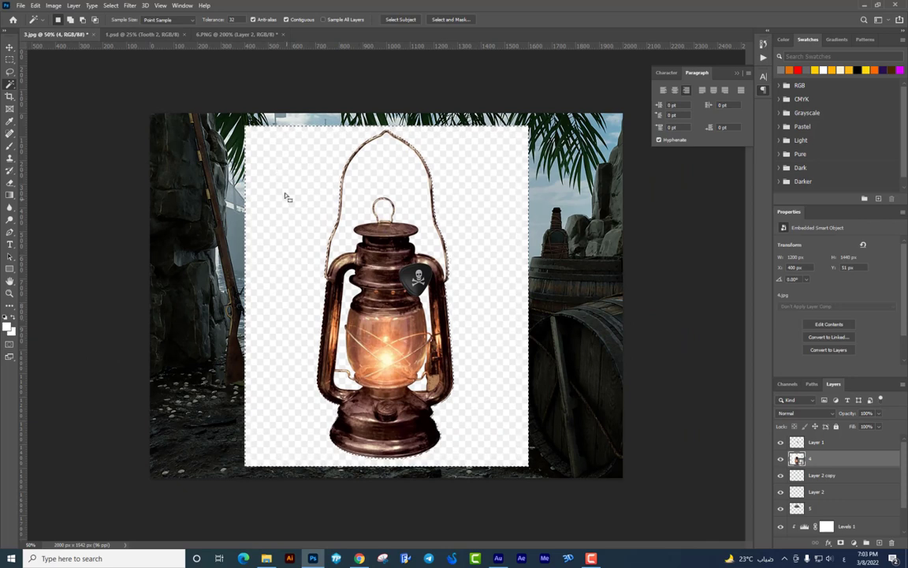
pyautogui.click(112, 6)
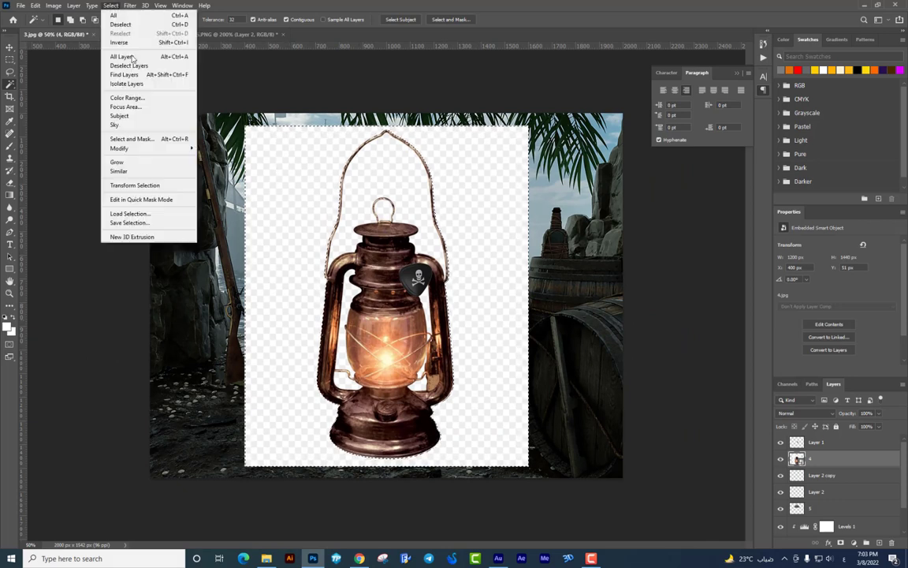
pyautogui.click(114, 172)
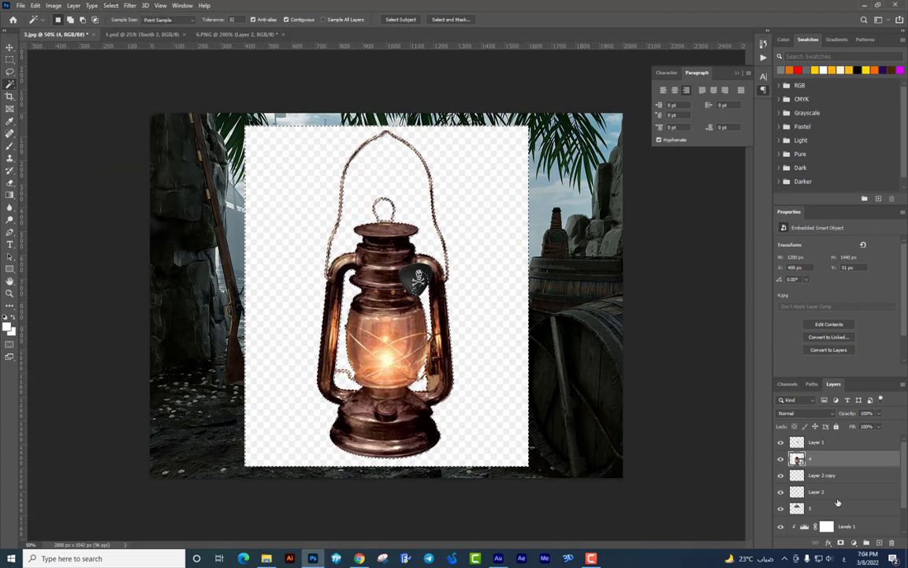
# Rasterize layer 4, delete the selected white background, and deselect
pyautogui.rightClick(839, 460)
pyautogui.click(812, 225)
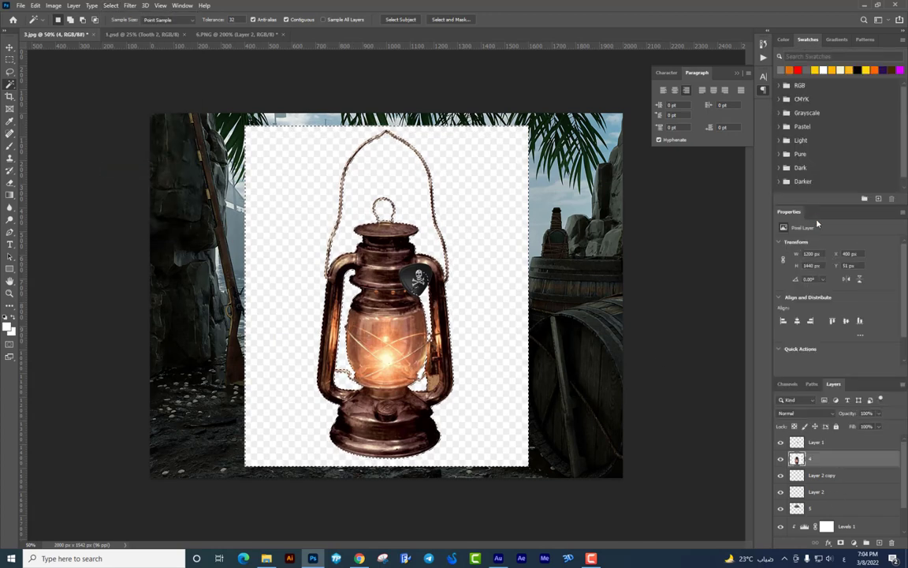
pyautogui.press('Delete')
pyautogui.hotkey('ctrl', 'd')
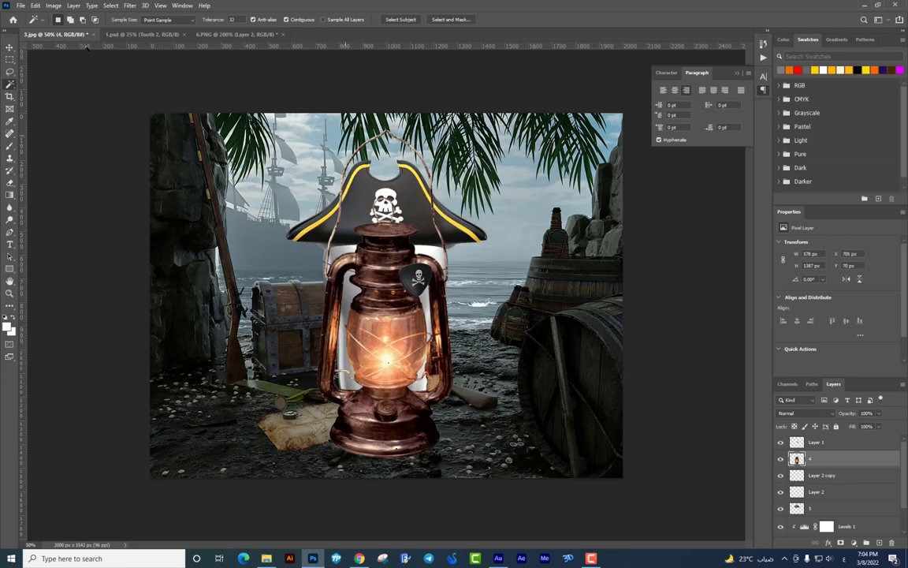
pyautogui.click(10, 48)
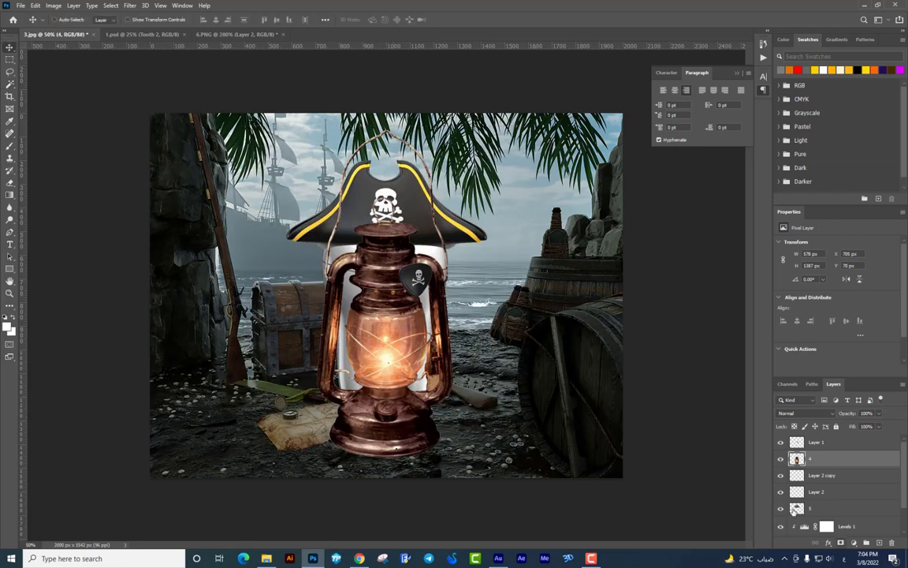
# Convert the lantern layer to a Smart Object and move it right of the tooth
pyautogui.rightClick(827, 466)
pyautogui.click(832, 196)
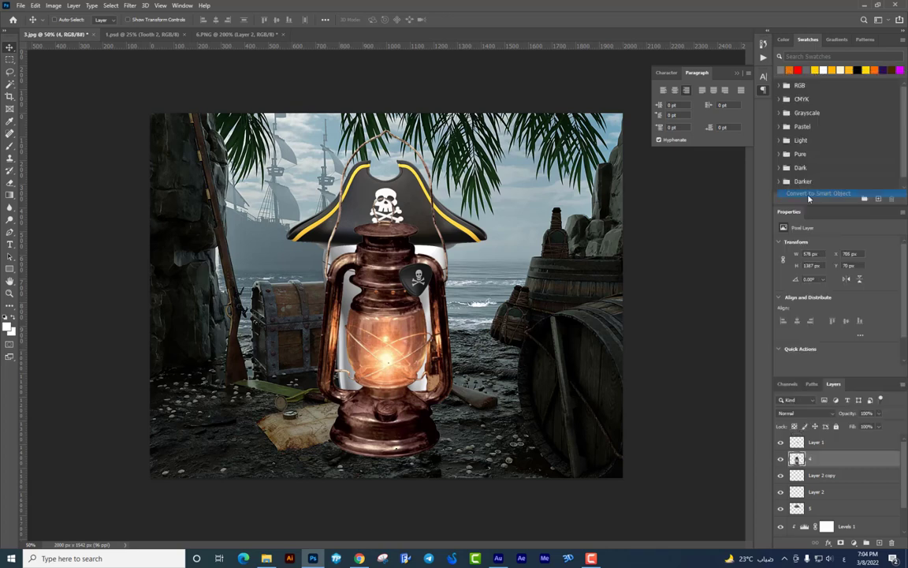
pyautogui.moveTo(436, 171); pyautogui.dragTo(536, 177)
# Scale the lantern down to 224 × 540 px and set it on the beach beside the tooth
pyautogui.hotkey('ctrl', 't')
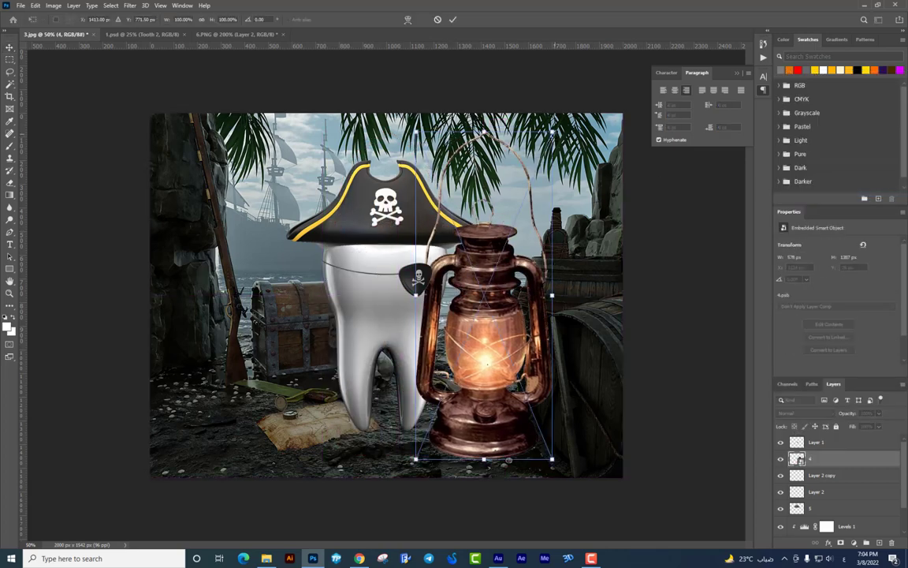
pyautogui.moveTo(415, 116); pyautogui.dragTo(456, 280)
pyautogui.moveTo(481, 339)
pyautogui.mouseDown()
pyautogui.moveTo(495, 309)
pyautogui.moveTo(485, 333)
pyautogui.mouseUp()
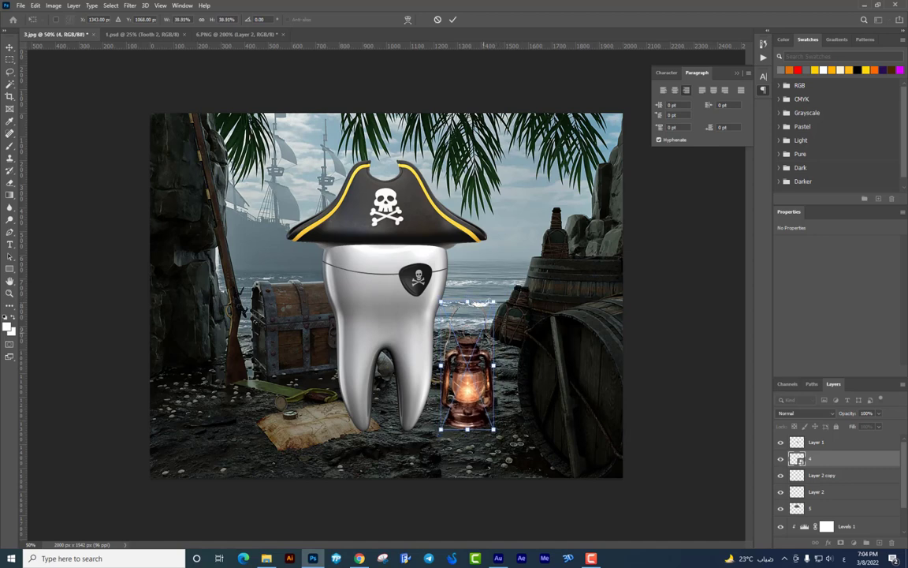
pyautogui.press('Return')
pyautogui.moveTo(441, 294); pyautogui.dragTo(436, 292)
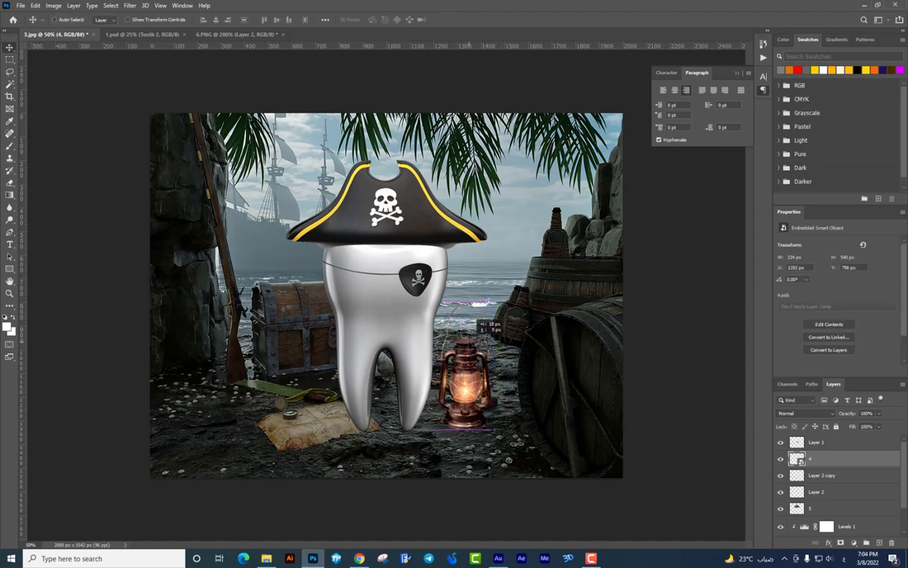
pyautogui.hotkey('ctrl', '+')
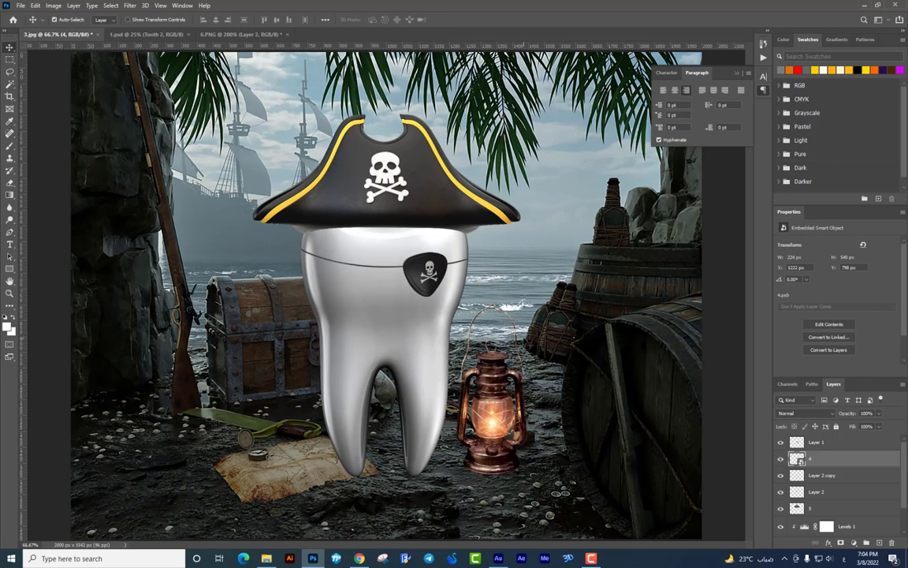
pyautogui.hotkey('ctrl', '-')
pyautogui.hotkey('alt', 'Tab')
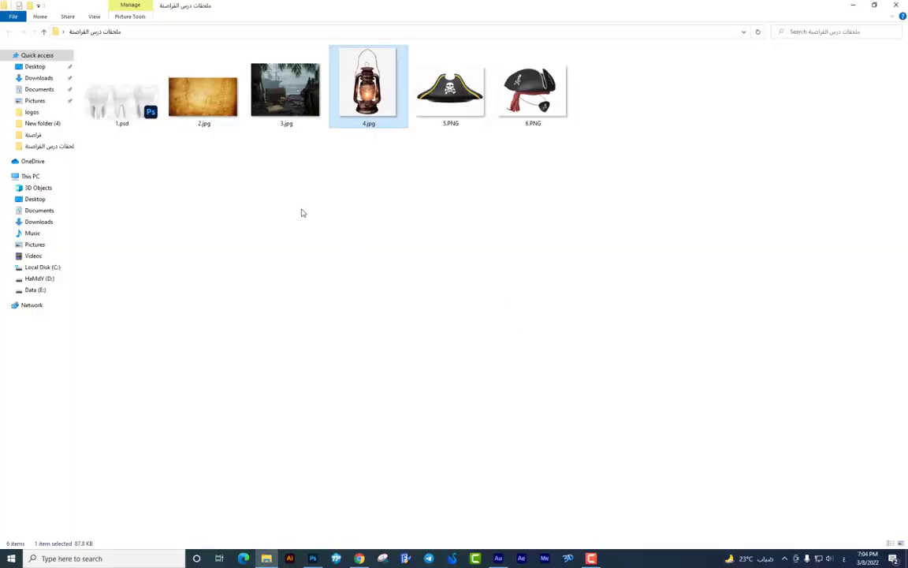
pyautogui.hotkey('alt', 'Tab')
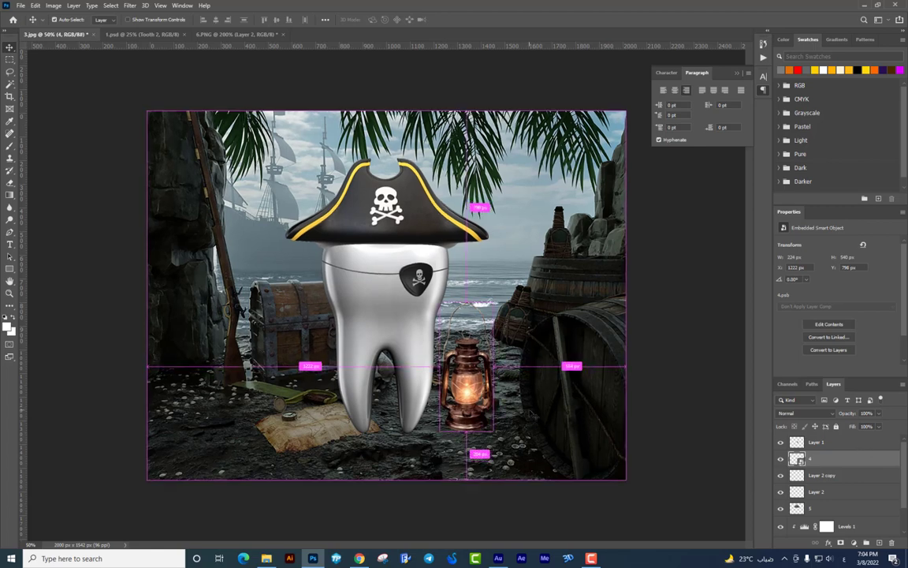
# Select the Background layer and add a new empty Layer 3 above it
pyautogui.hotkey('ctrl', '+')
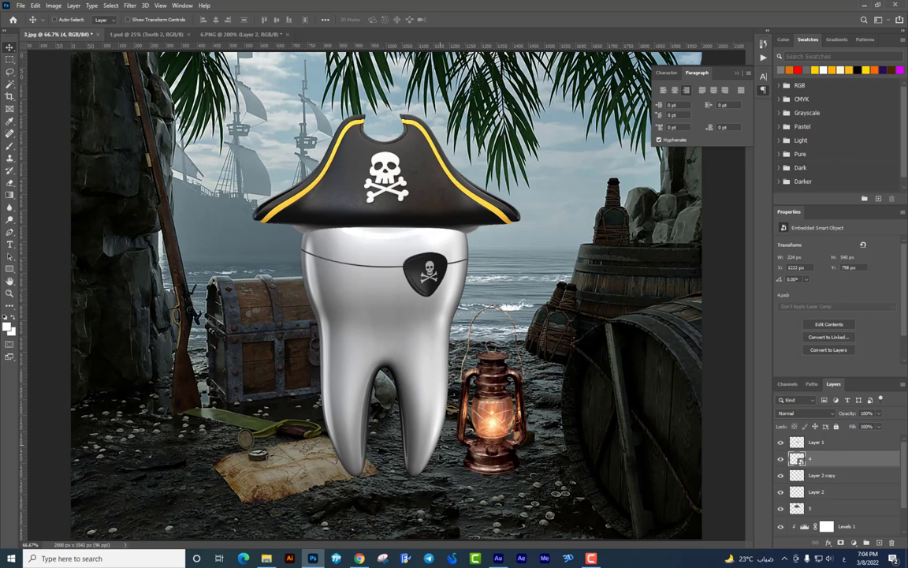
pyautogui.rightClick(434, 372)
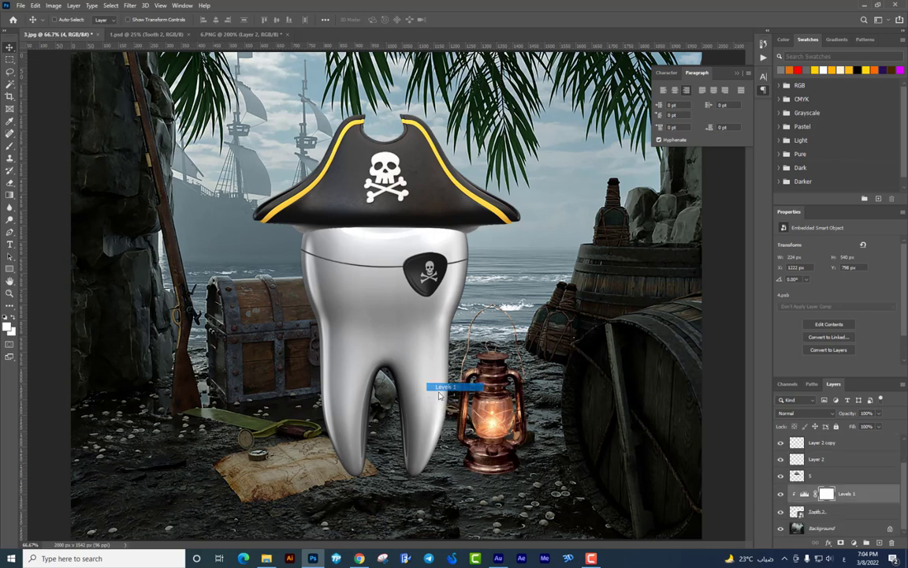
pyautogui.click(451, 377)
pyautogui.rightClick(433, 385)
pyautogui.click(451, 396)
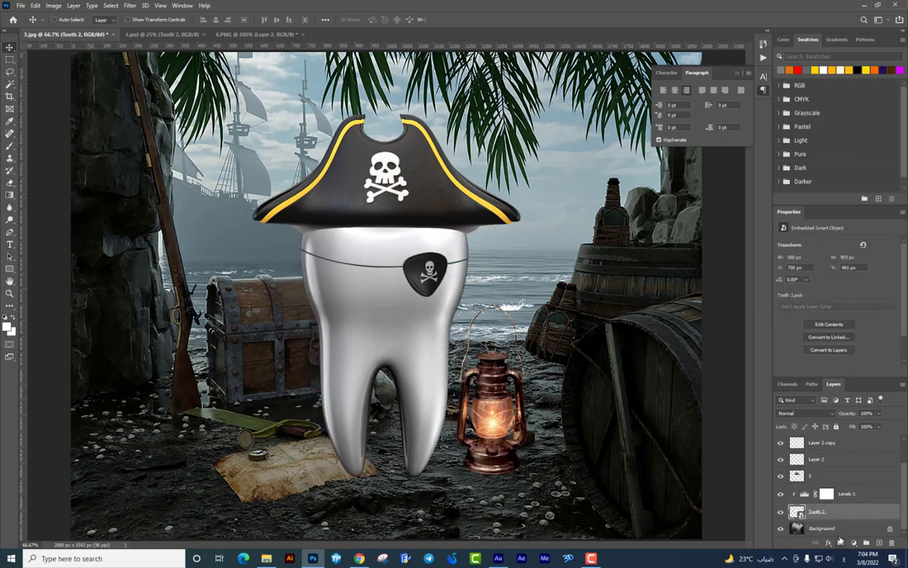
pyautogui.click(830, 530)
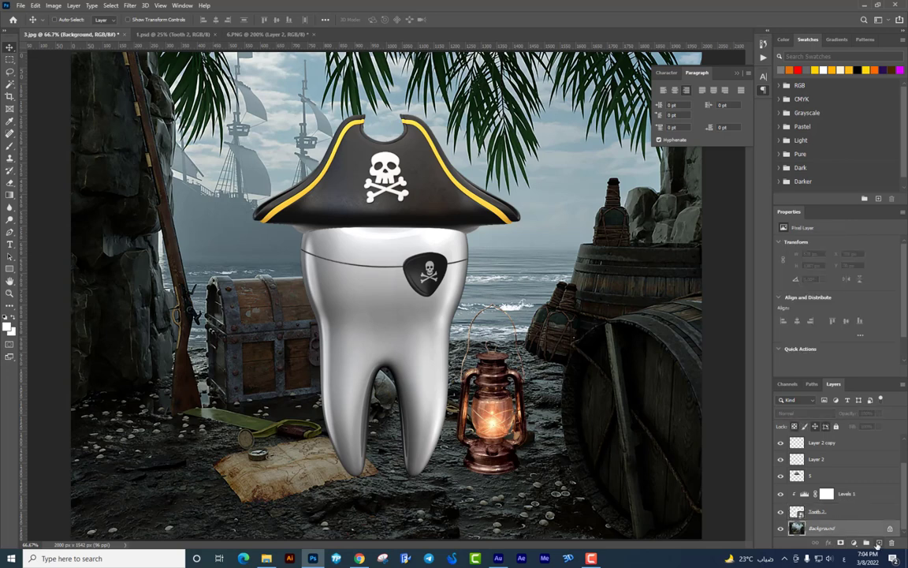
pyautogui.click(879, 543)
# Set up a soft black brush at 9% flow
pyautogui.click(8, 146)
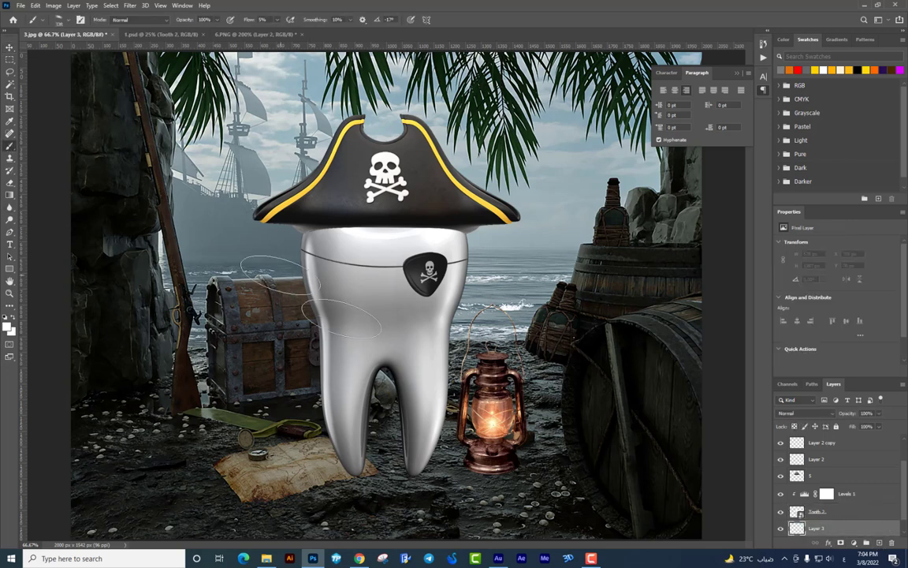
pyautogui.rightClick(536, 331)
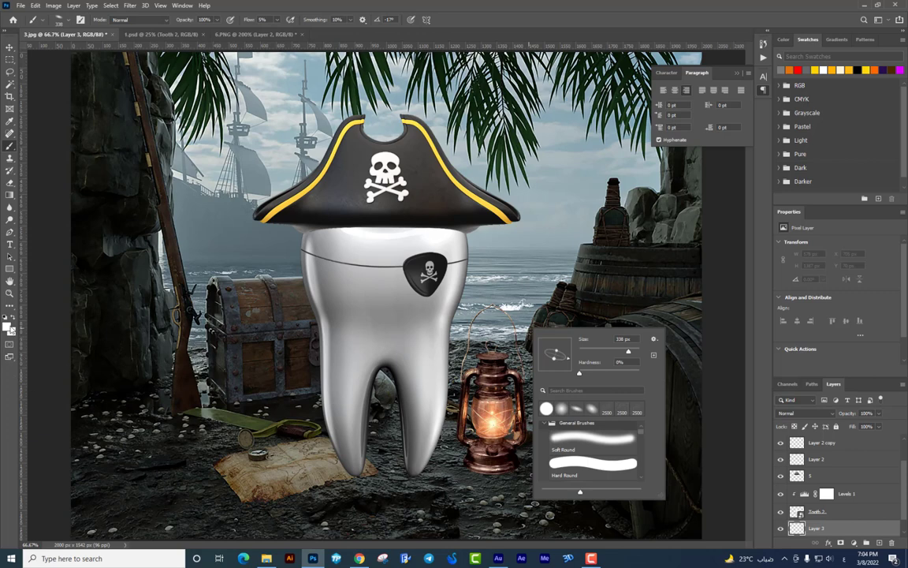
pyautogui.click(8, 326)
pyautogui.click(779, 238)
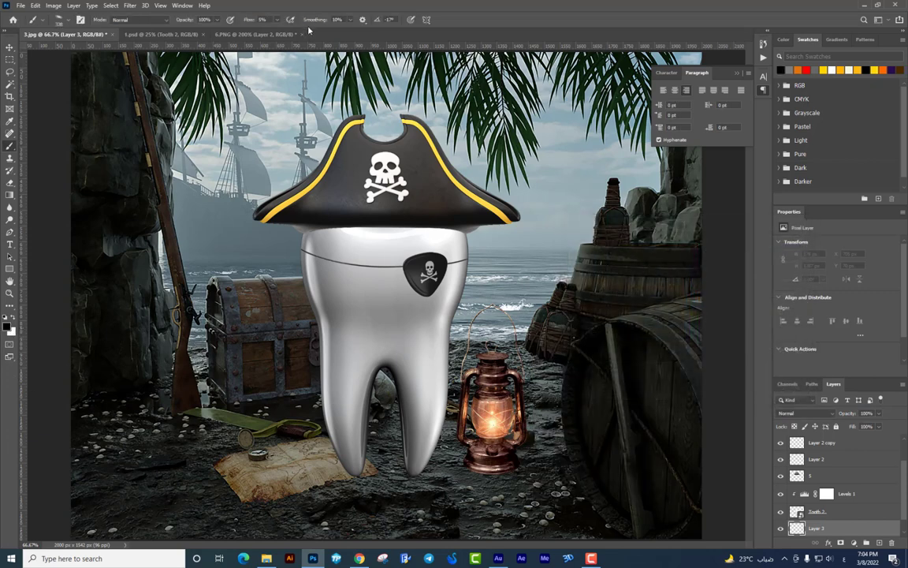
pyautogui.click(277, 22)
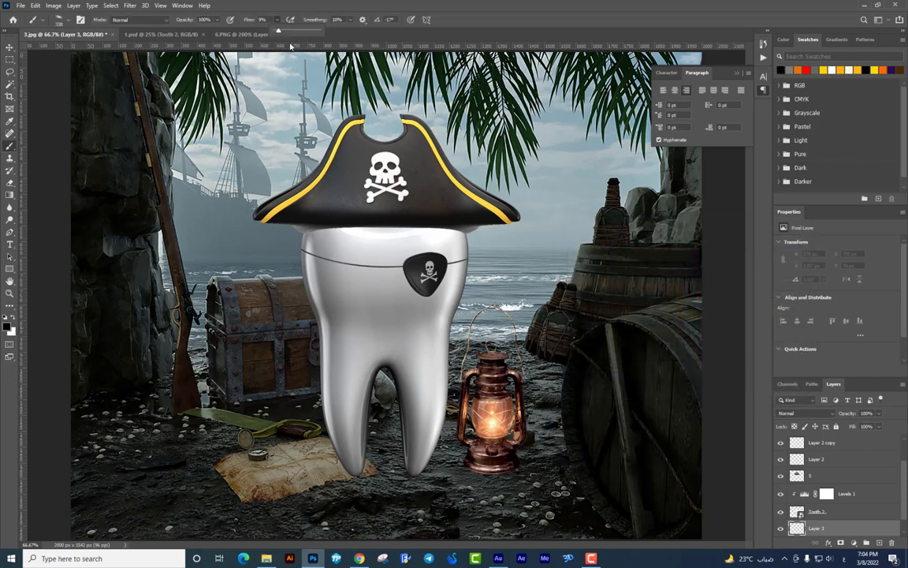
pyautogui.click(432, 473)
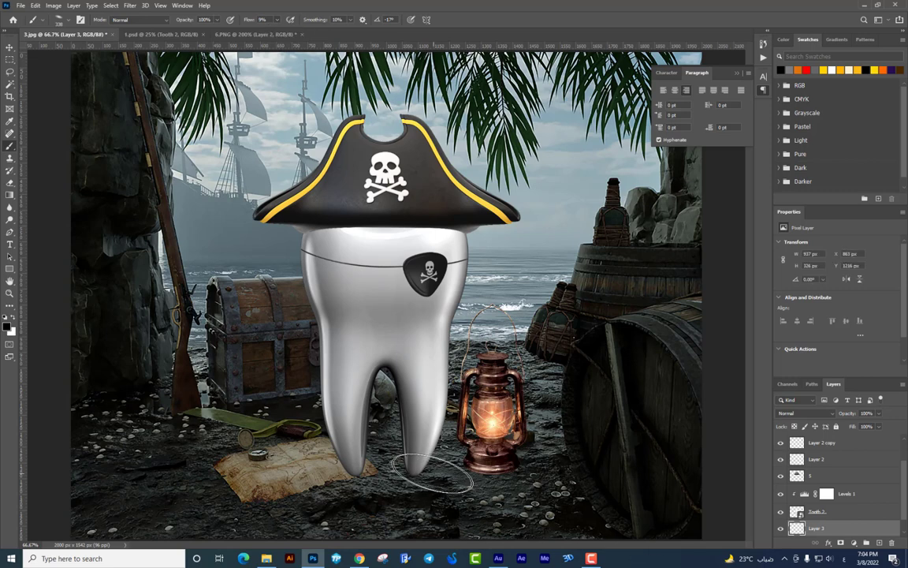
# Paint a soft dark shadow on the ground beneath the tooth's base
pyautogui.moveTo(432, 473); pyautogui.dragTo(481, 489)
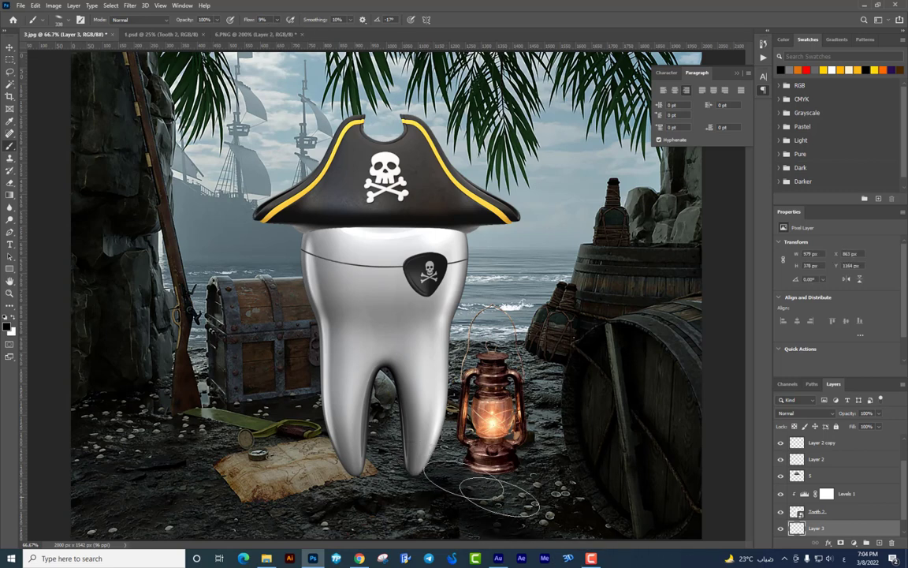
pyautogui.hotkey('ctrl', '-')
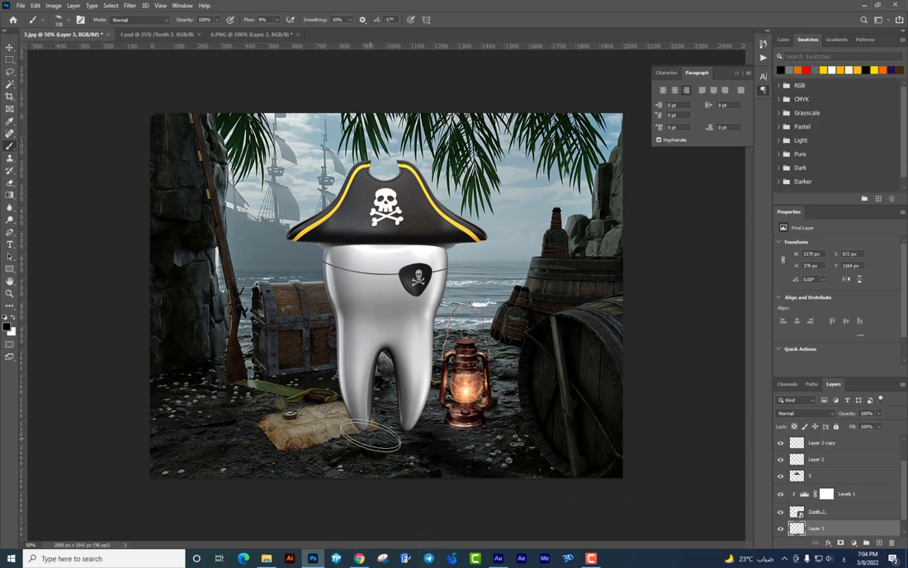
pyautogui.moveTo(347, 430); pyautogui.dragTo(375, 432)
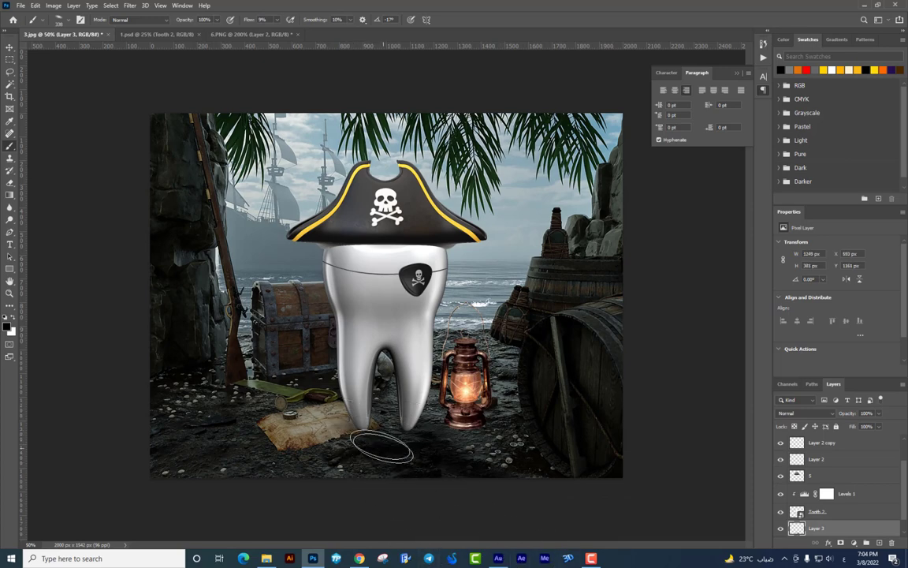
pyautogui.hotkey('ctrl', '+')
# Zoom in on the tooth roots and set the brush to 89 px with 38% flow
pyautogui.hotkey('ctrl', '+')
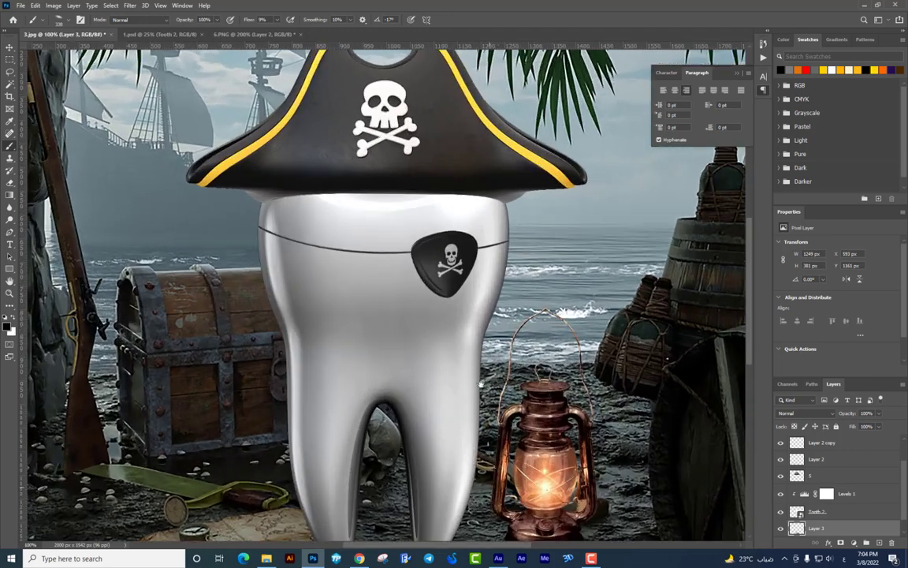
pyautogui.scroll(-5, 465, 330)
pyautogui.hotkey('ctrl', '+')
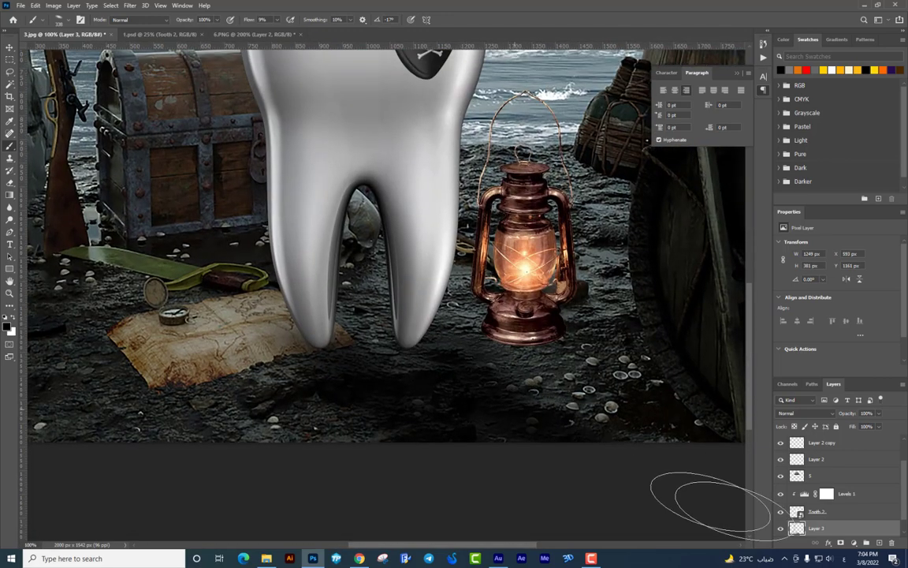
pyautogui.scroll(2, 441, 355)
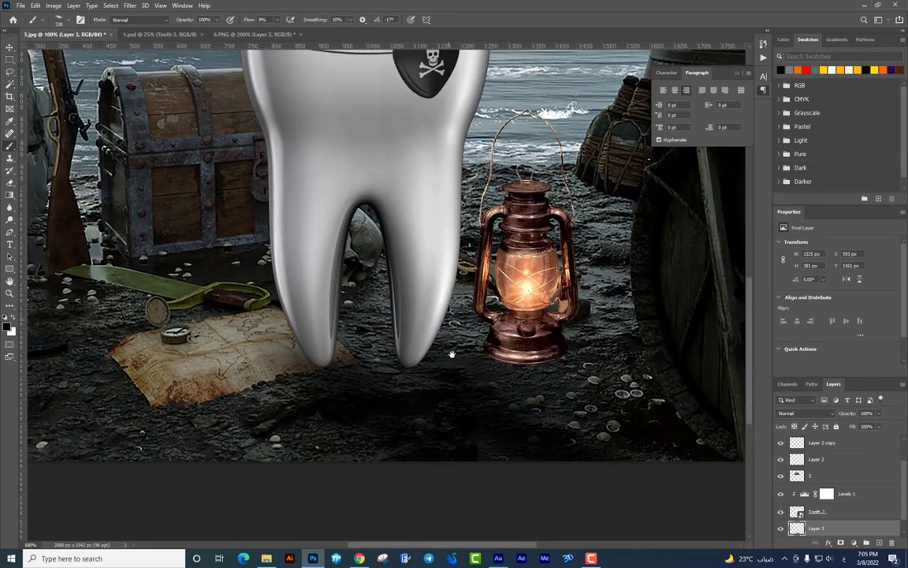
pyautogui.scroll(-2, 410, 370)
pyautogui.hscroll(2, 410, 371)
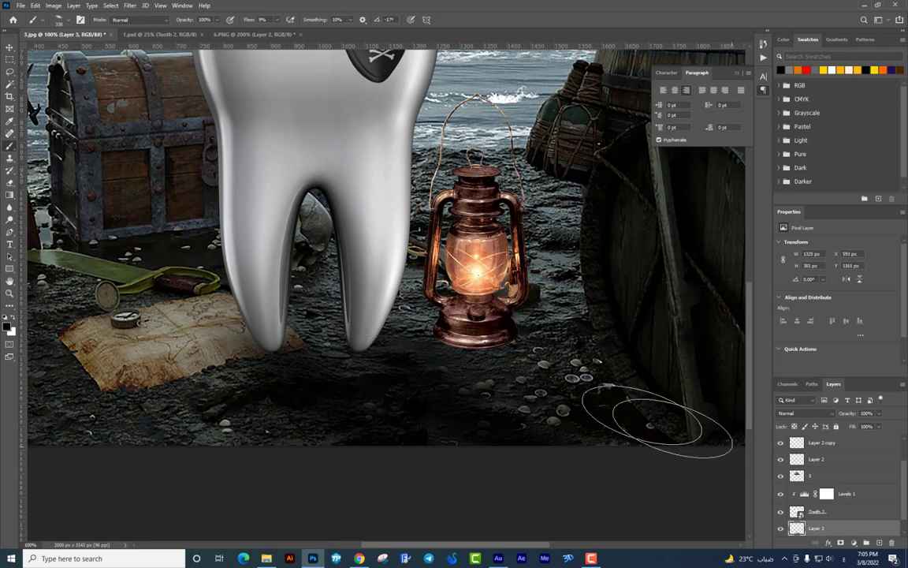
pyautogui.rightClick(559, 376)
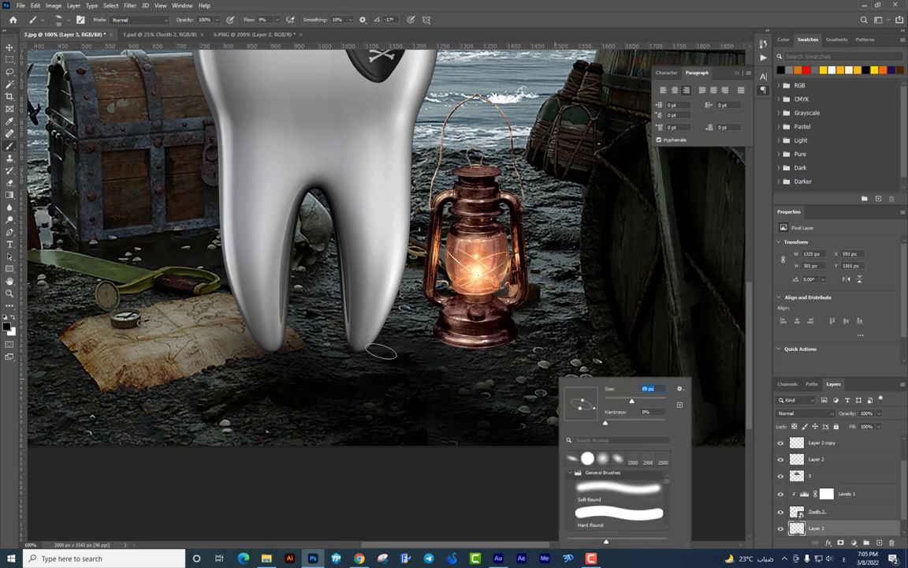
pyautogui.press('Return')
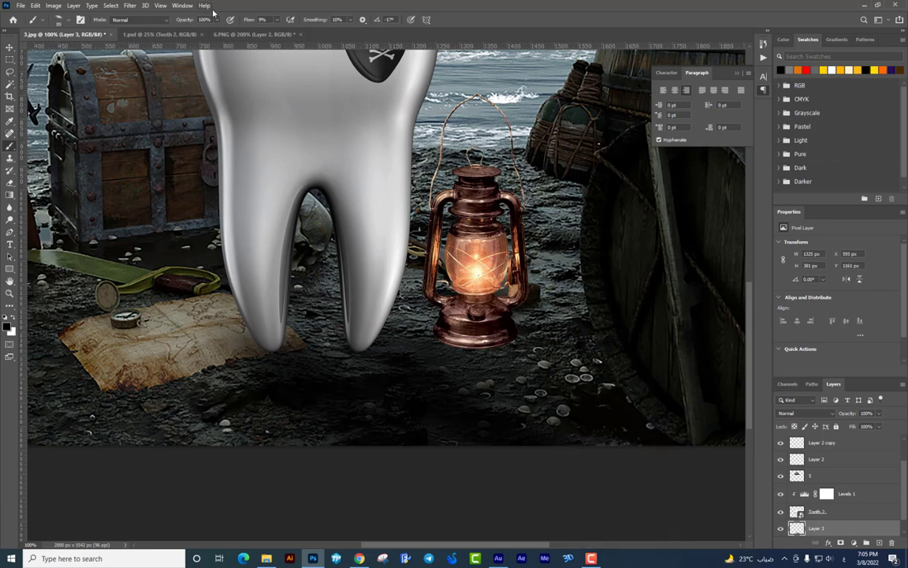
pyautogui.click(276, 19)
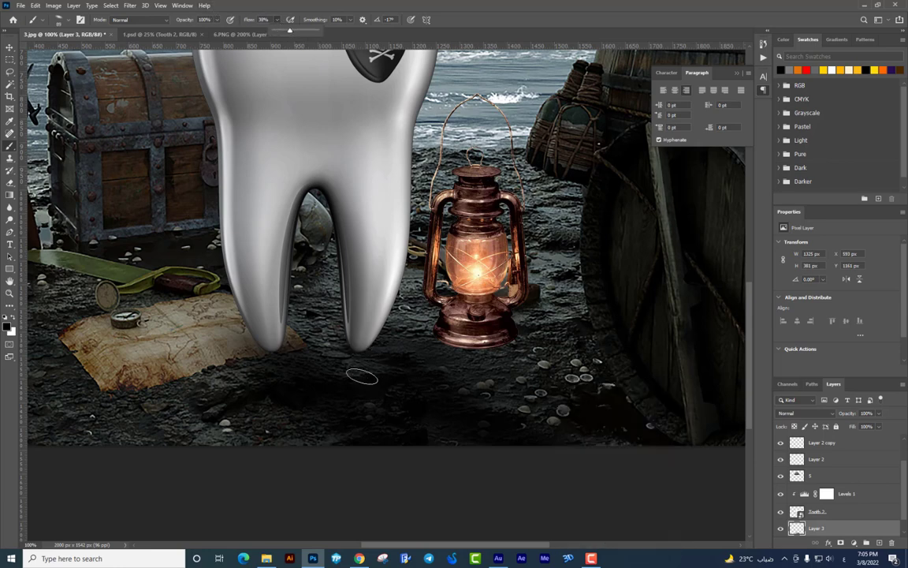
pyautogui.press('Return')
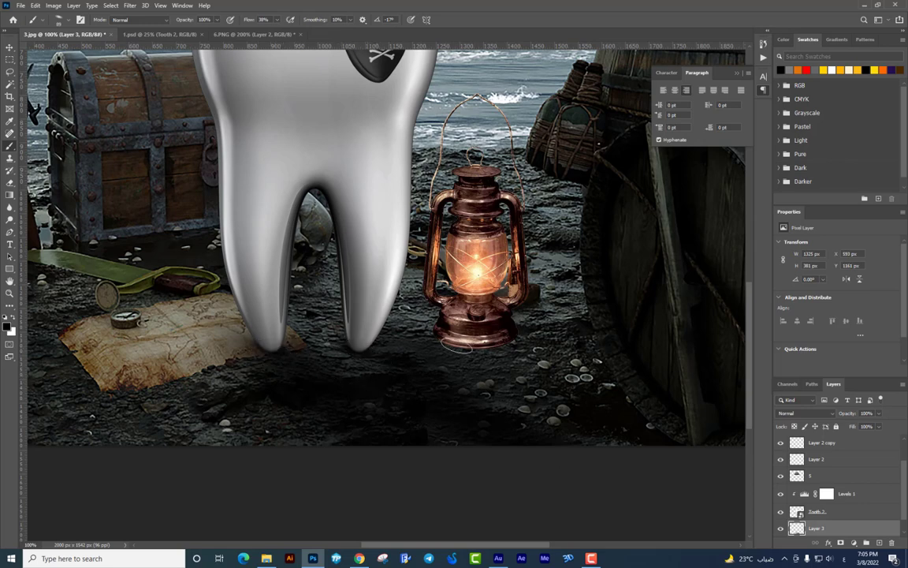
# Bring the image's bottom edge into view and select the Tooth 2 layer
pyautogui.scroll(2, 387, 331)
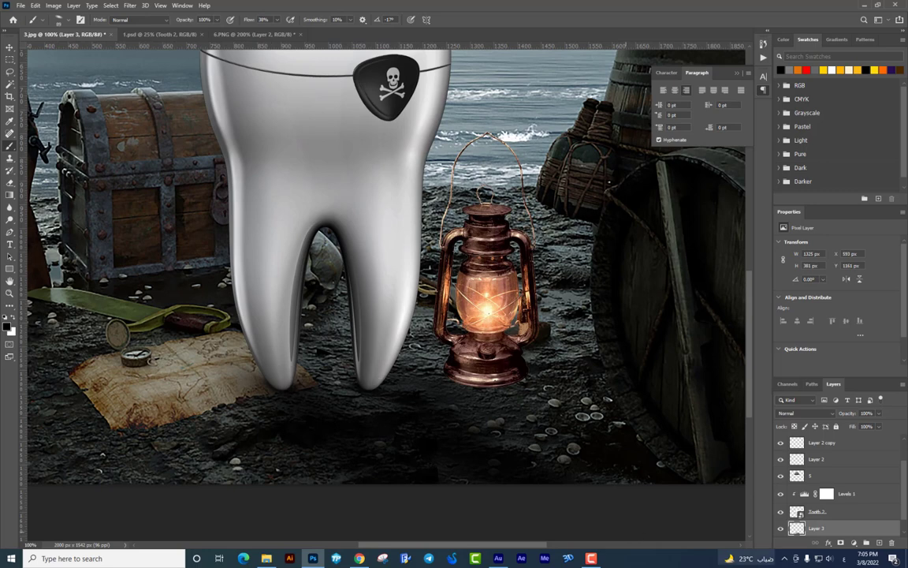
pyautogui.scroll(2, 578, 365)
pyautogui.moveTo(577, 365); pyautogui.dragTo(576, 315)
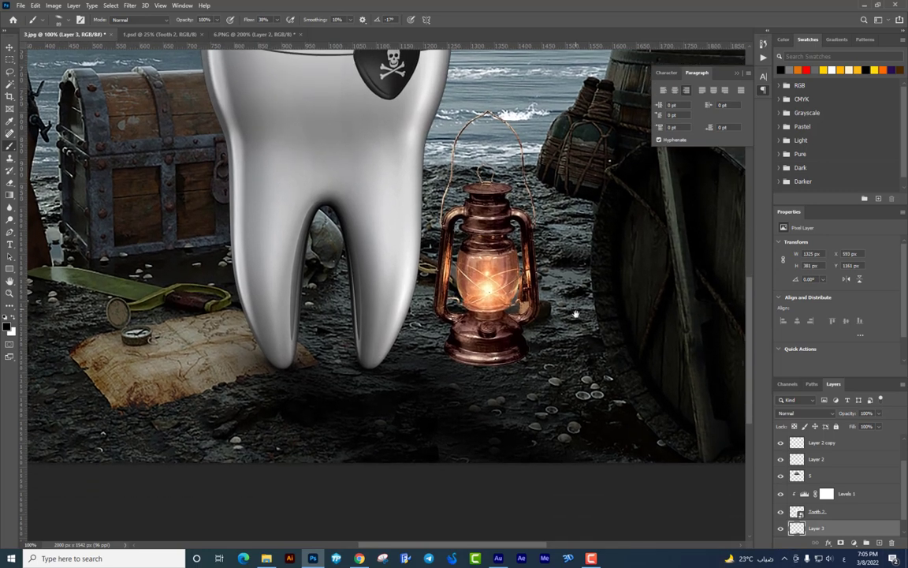
pyautogui.click(11, 49)
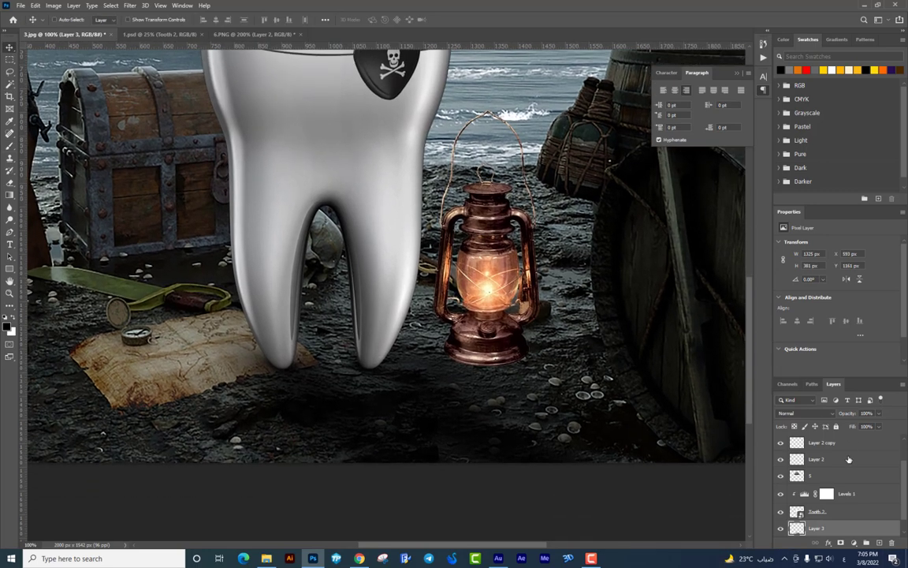
pyautogui.moveTo(362, 317); pyautogui.dragTo(386, 334)
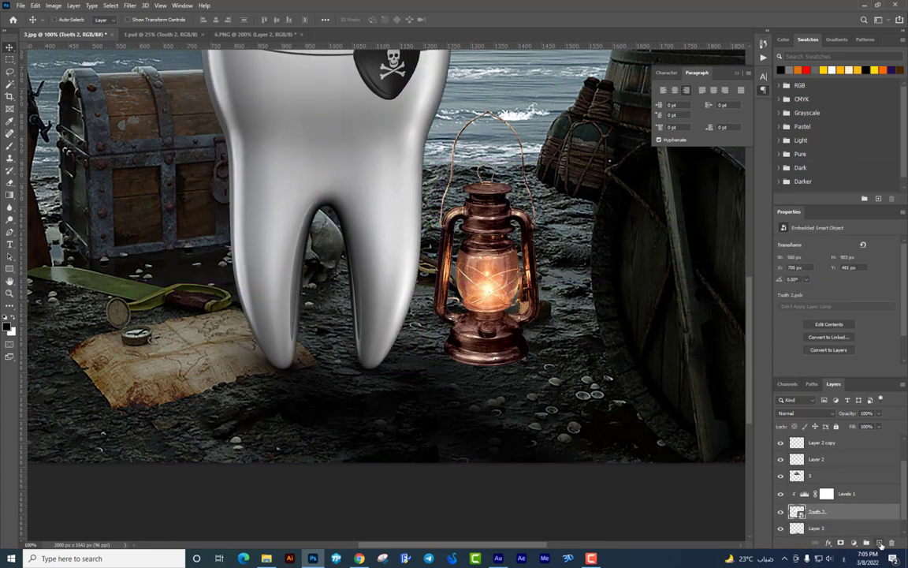
# Add a new layer clipped to Tooth 2 and set a 202 px Soft Round brush at 6% flow
pyautogui.click(880, 544)
pyautogui.keyDown('alt'); pyautogui.click(804, 518); pyautogui.keyUp('alt')
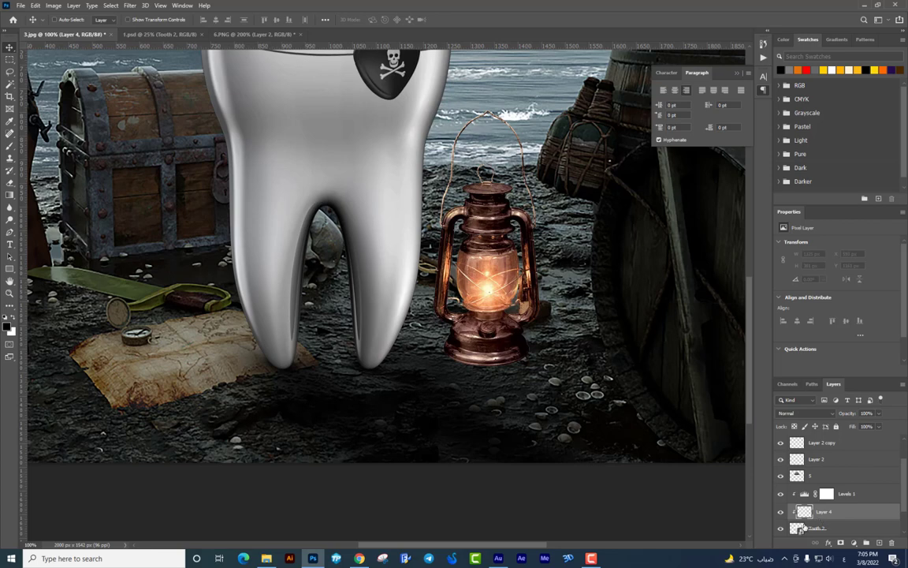
pyautogui.press('b')
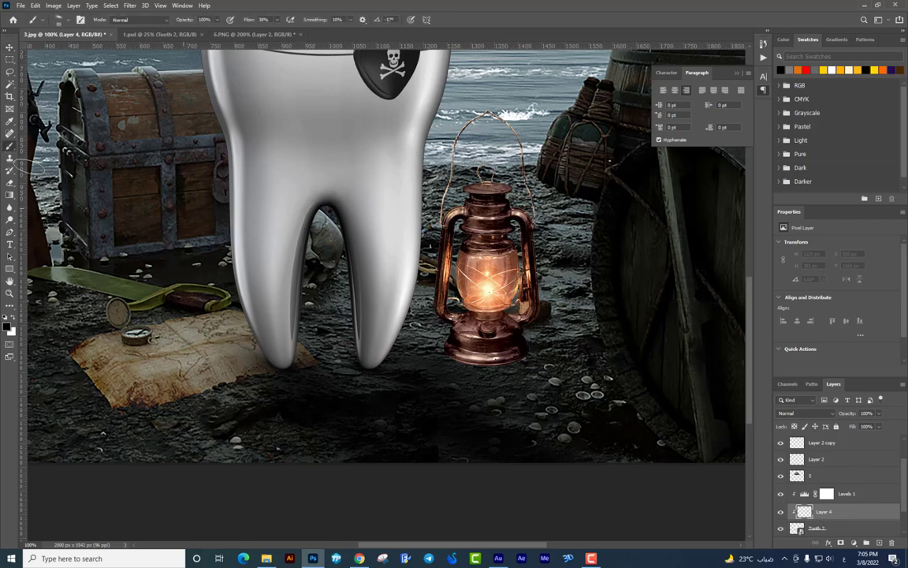
pyautogui.rightClick(495, 284)
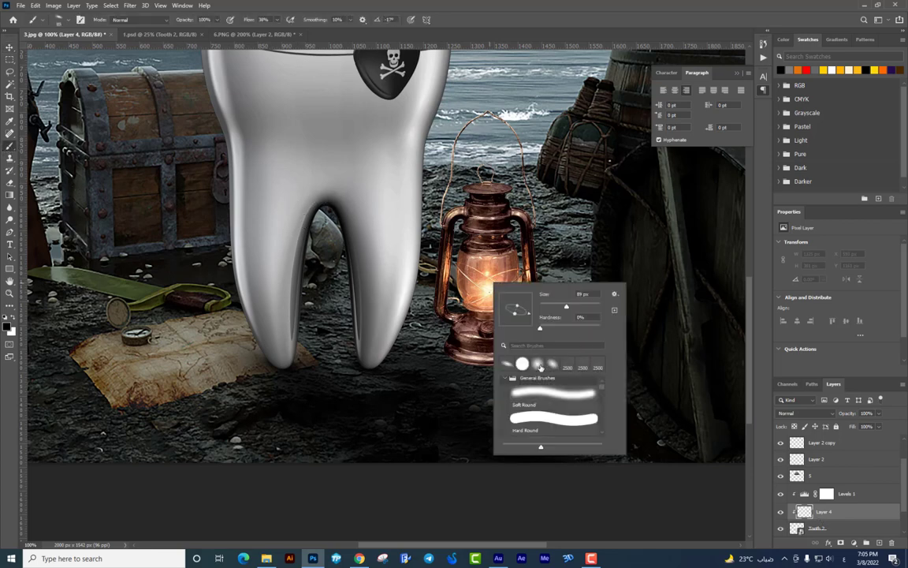
pyautogui.click(554, 392)
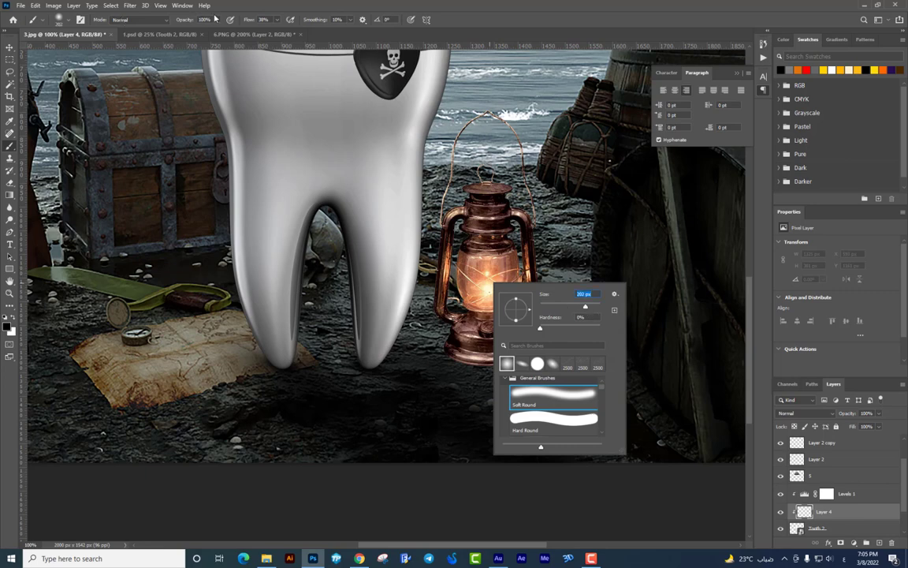
pyautogui.moveTo(277, 25); pyautogui.dragTo(238, 29)
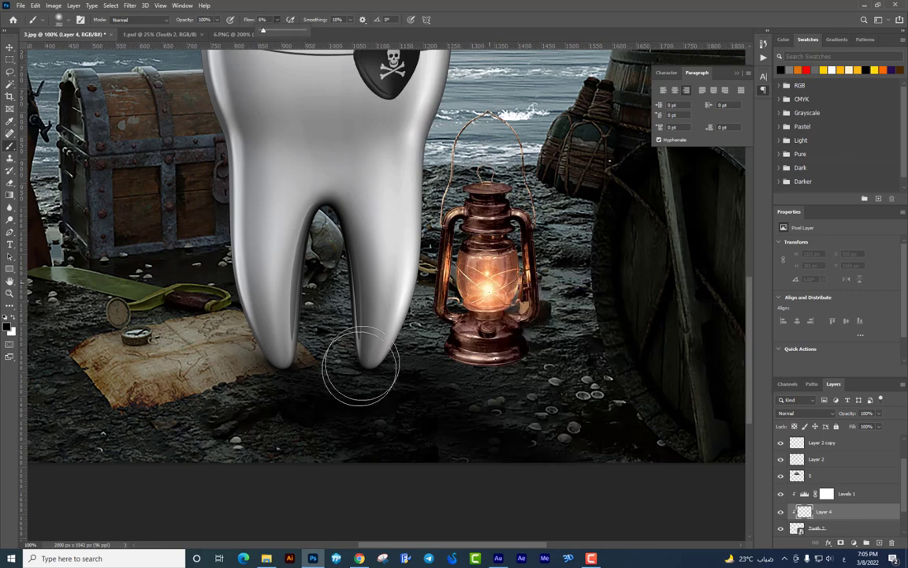
# Paint dark shading over the tooth roots, then fainter shading on the base at 2% flow
pyautogui.moveTo(461, 377)
pyautogui.mouseDown()
pyautogui.moveTo(365, 365)
pyautogui.moveTo(416, 389)
pyautogui.moveTo(284, 390)
pyautogui.moveTo(160, 341)
pyautogui.moveTo(314, 365)
pyautogui.moveTo(139, 235)
pyautogui.moveTo(314, 361)
pyautogui.mouseUp()
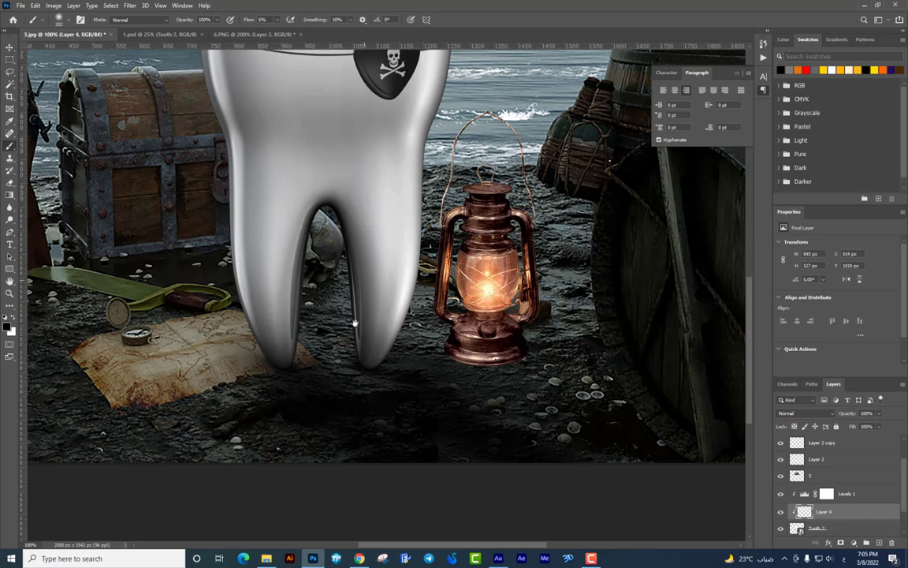
pyautogui.moveTo(355, 319); pyautogui.dragTo(331, 413)
pyautogui.moveTo(381, 488)
pyautogui.mouseDown()
pyautogui.moveTo(371, 379)
pyautogui.moveTo(398, 284)
pyautogui.moveTo(423, 345)
pyautogui.moveTo(432, 299)
pyautogui.mouseUp()
pyautogui.scroll(-1, 486, 345)
pyautogui.scroll(-1, 505, 354)
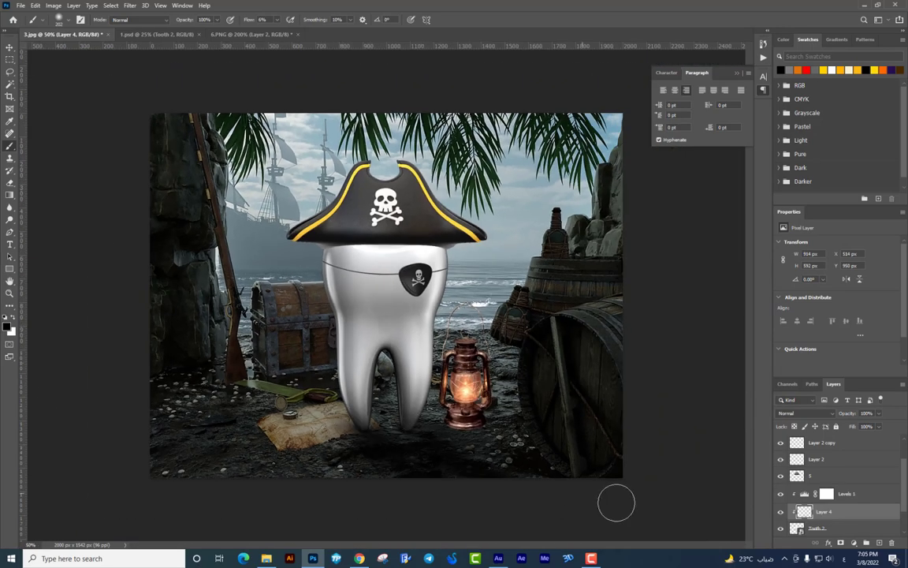
pyautogui.rightClick(453, 251)
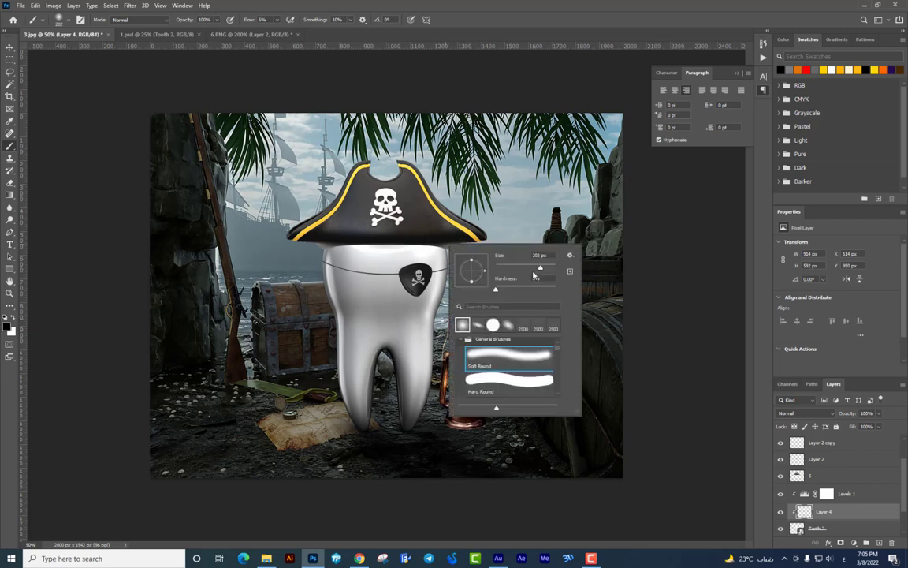
pyautogui.press('Return')
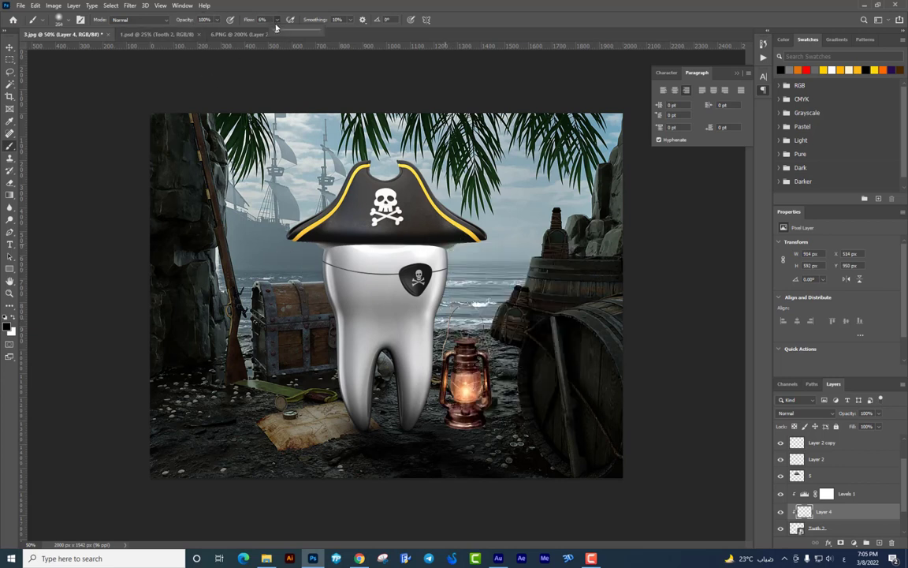
pyautogui.moveTo(276, 32); pyautogui.dragTo(274, 31)
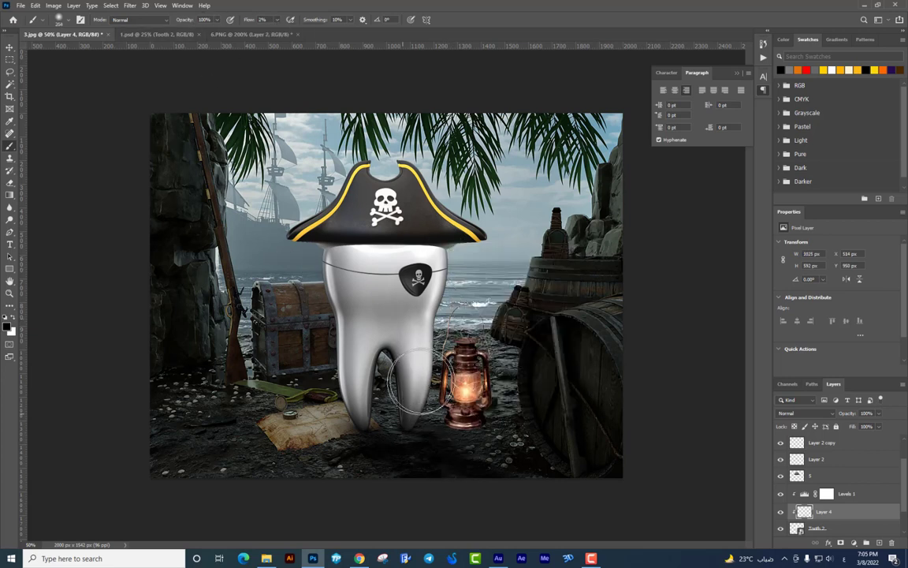
pyautogui.moveTo(383, 347)
pyautogui.mouseDown()
pyautogui.moveTo(343, 386)
pyautogui.moveTo(356, 445)
pyautogui.mouseUp()
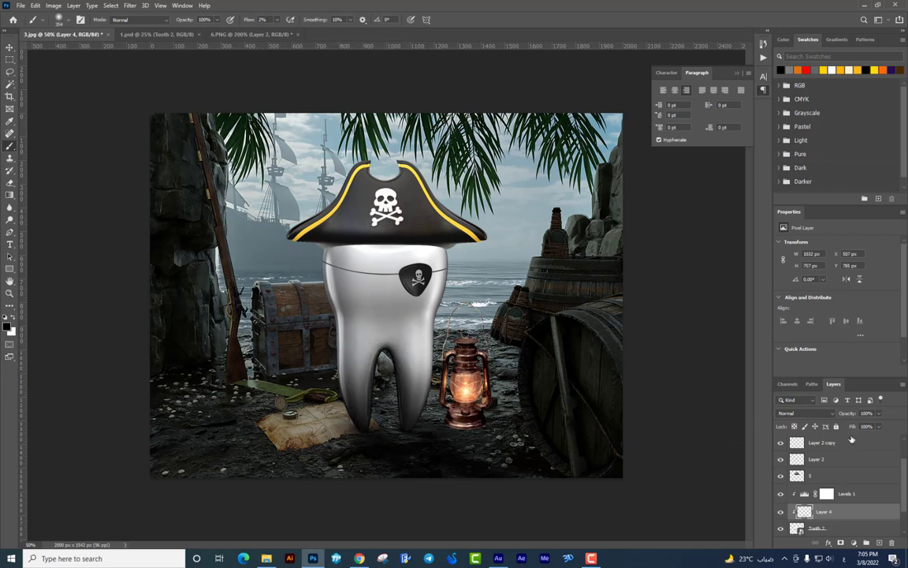
# Lower the shading layer's opacity to 73%
pyautogui.moveTo(879, 413); pyautogui.dragTo(872, 425)
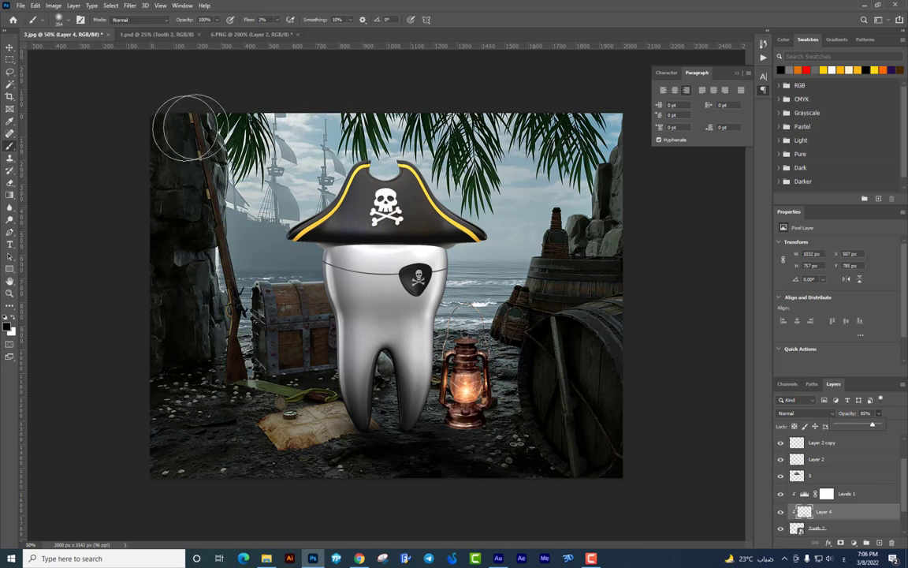
pyautogui.moveTo(870, 425); pyautogui.dragTo(866, 427)
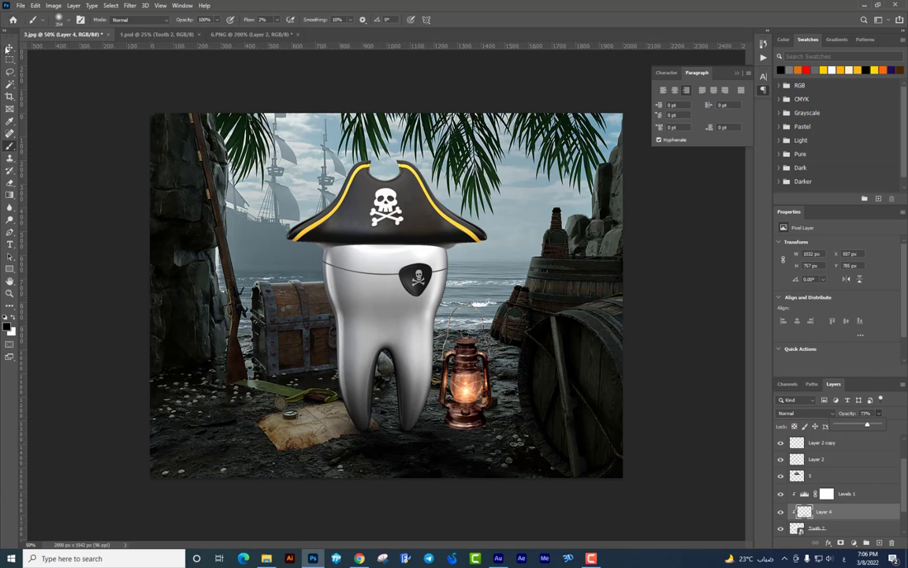
pyautogui.click(8, 48)
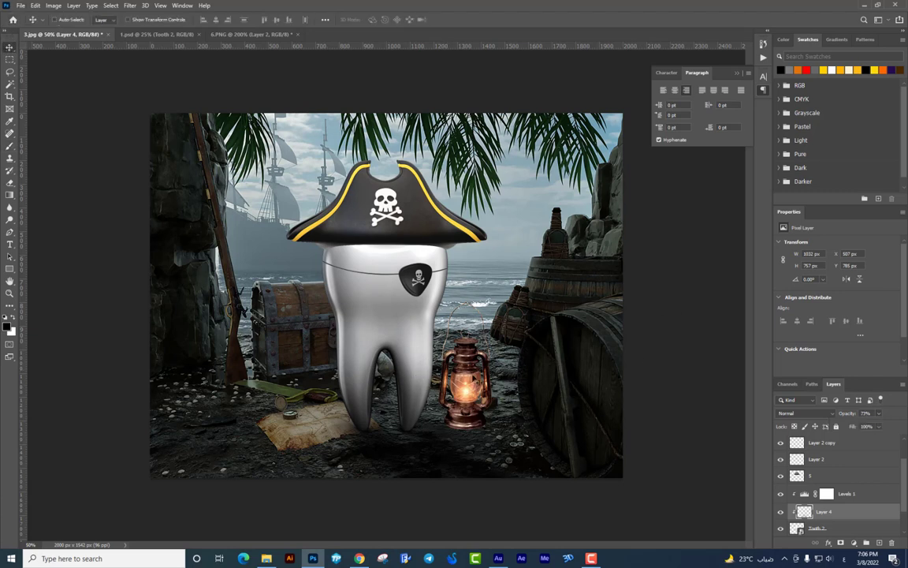
# Duplicate the lantern layer 4 with Ctrl+J
pyautogui.rightClick(470, 392)
pyautogui.click(488, 402)
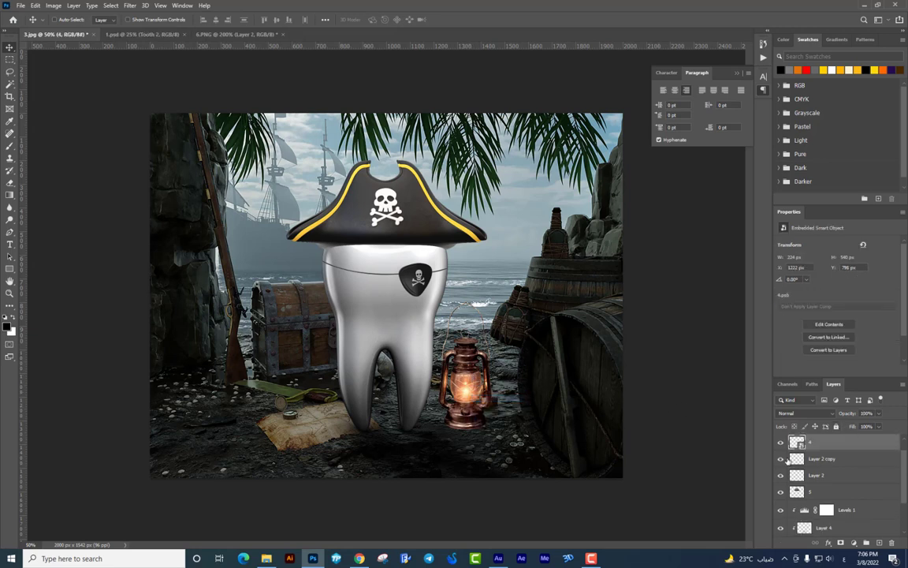
pyautogui.hotkey('ctrl', 'j')
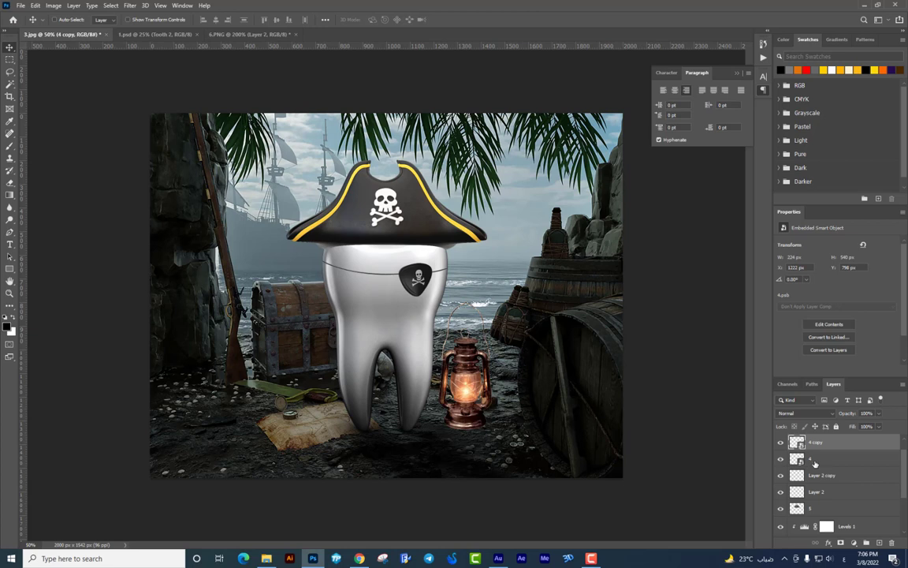
# Skew the original layer 4 lantern down flat onto the ground as a slanted shadow shape
pyautogui.click(827, 459)
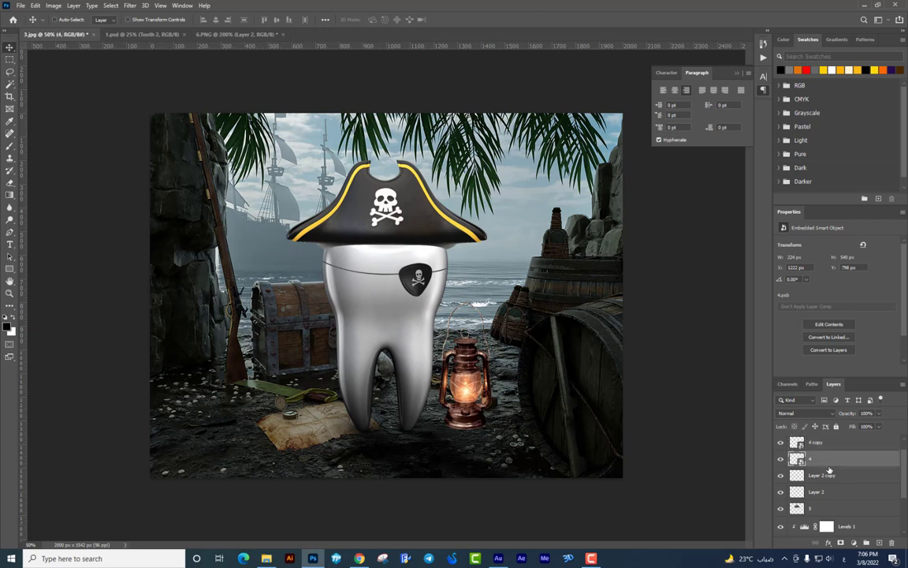
pyautogui.hotkey('ctrl', 't')
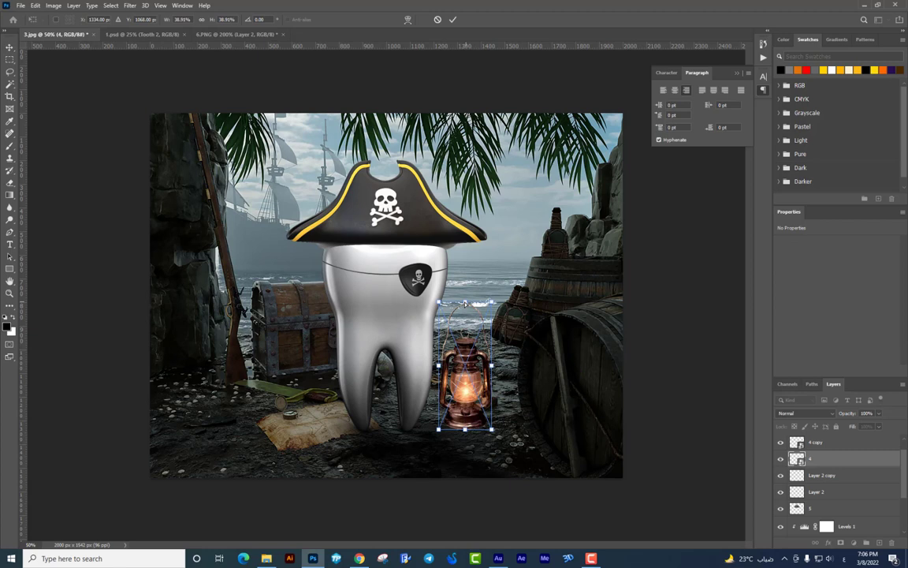
pyautogui.moveTo(466, 303); pyautogui.dragTo(539, 490)
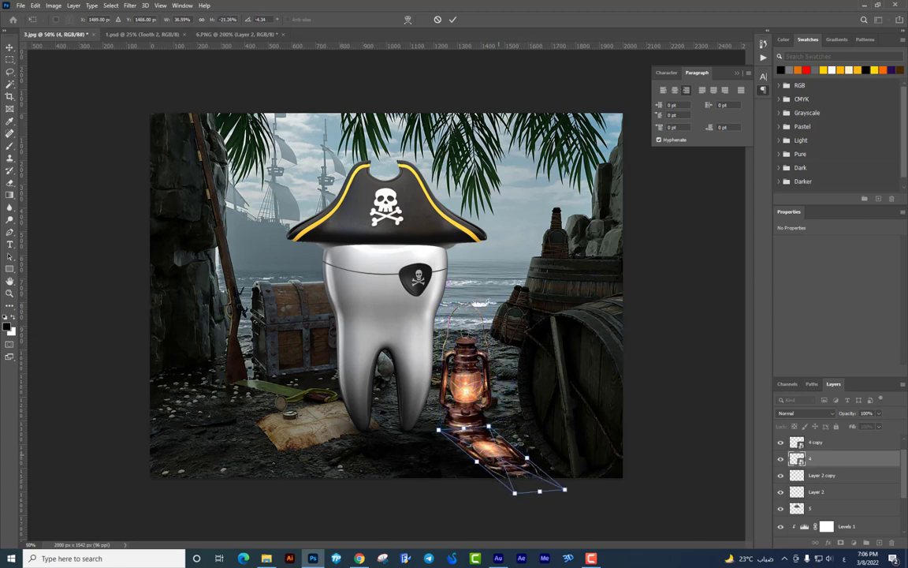
pyautogui.moveTo(463, 428); pyautogui.dragTo(461, 418)
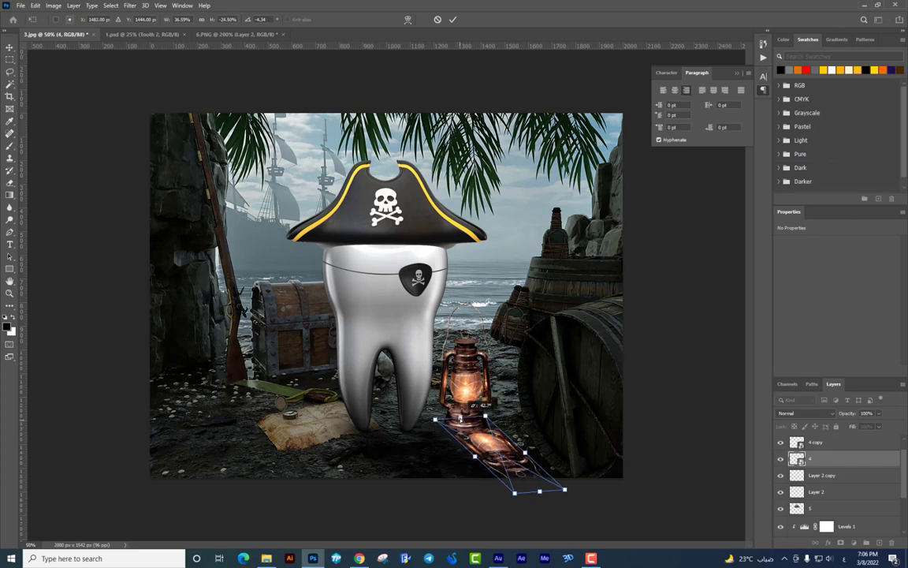
pyautogui.press('Return')
# Blacken the shadow copy with Hue/Saturation Lightness at -100
pyautogui.hotkey('ctrl', 'u')
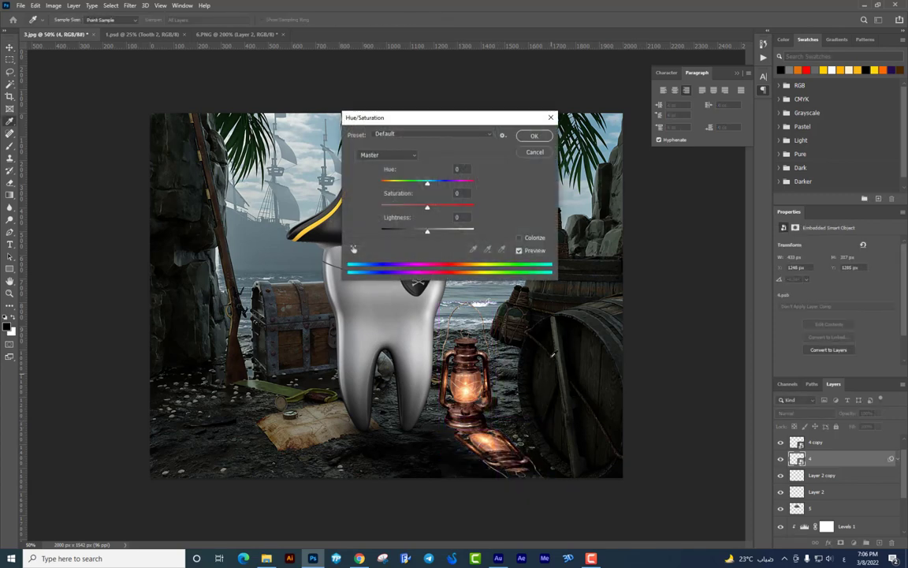
pyautogui.moveTo(427, 231); pyautogui.dragTo(346, 229)
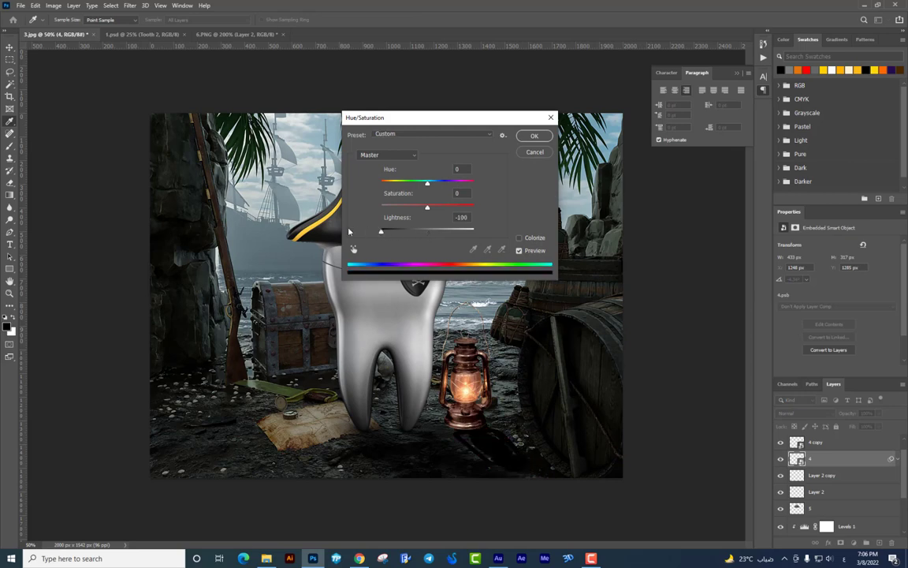
pyautogui.press('Return')
pyautogui.press('v')
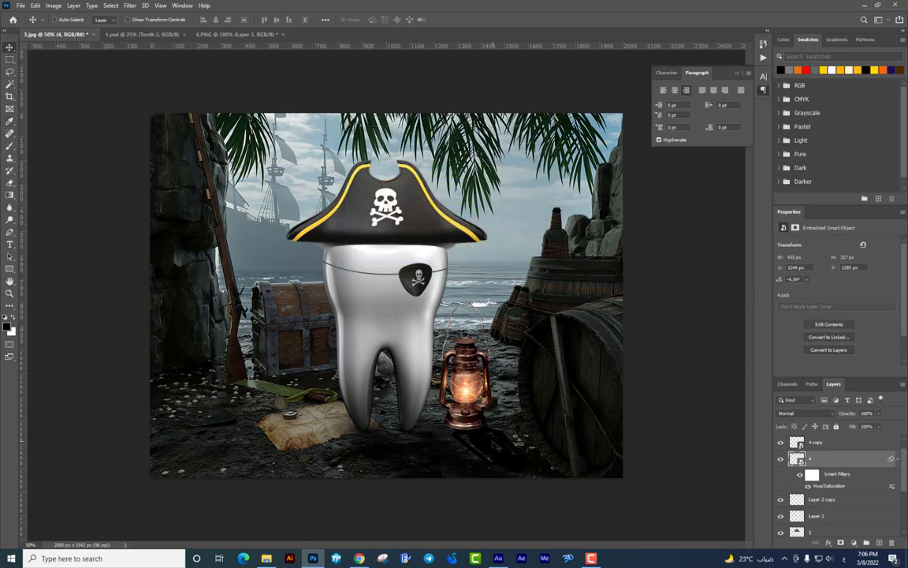
# Soften the shadow with a Motion Blur followed by a Gaussian Blur
pyautogui.click(129, 5)
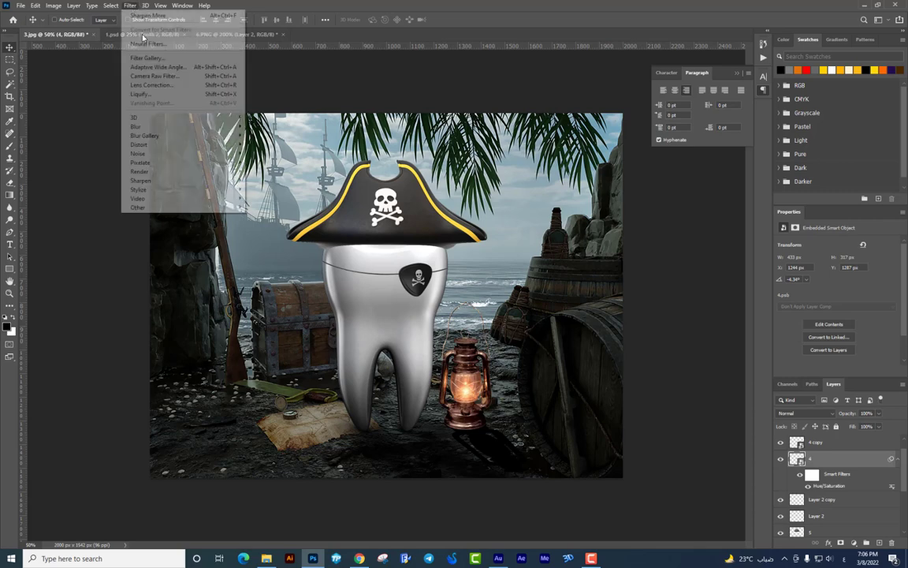
pyautogui.moveTo(136, 127)
pyautogui.click(264, 181)
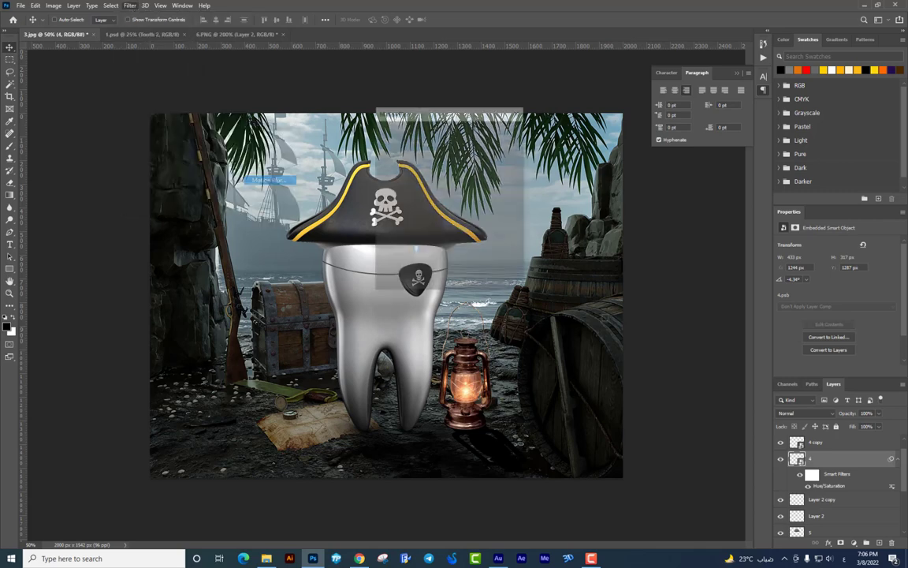
pyautogui.press('Return')
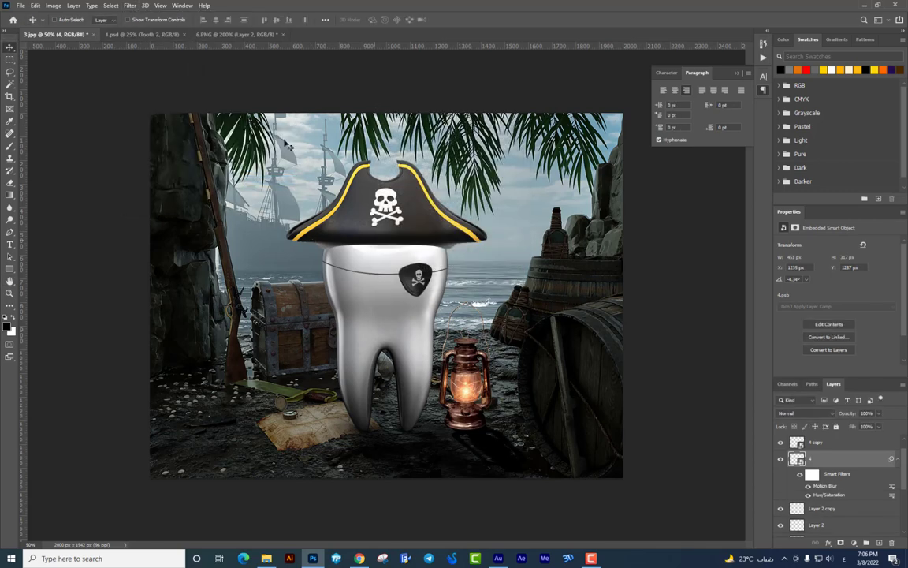
pyautogui.click(130, 5)
pyautogui.moveTo(183, 126)
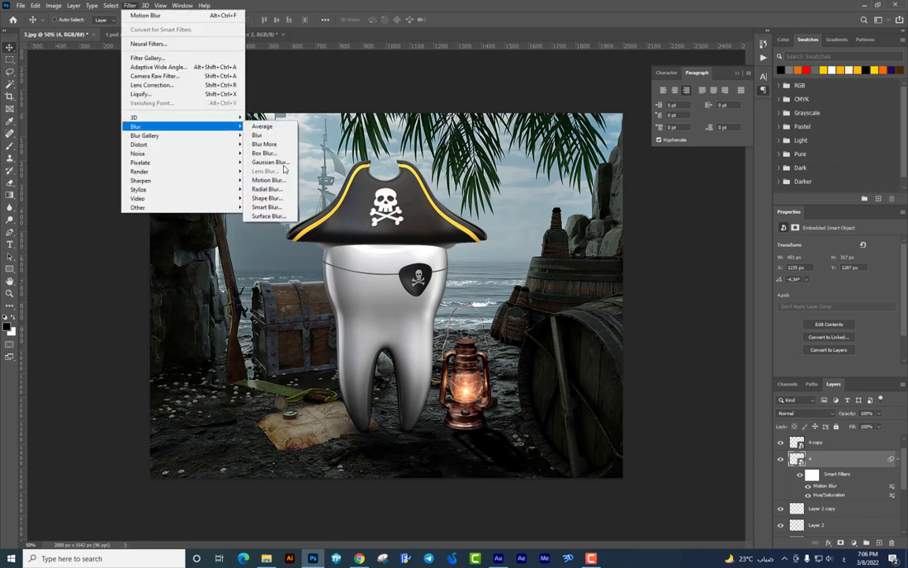
pyautogui.click(272, 161)
pyautogui.press('Return')
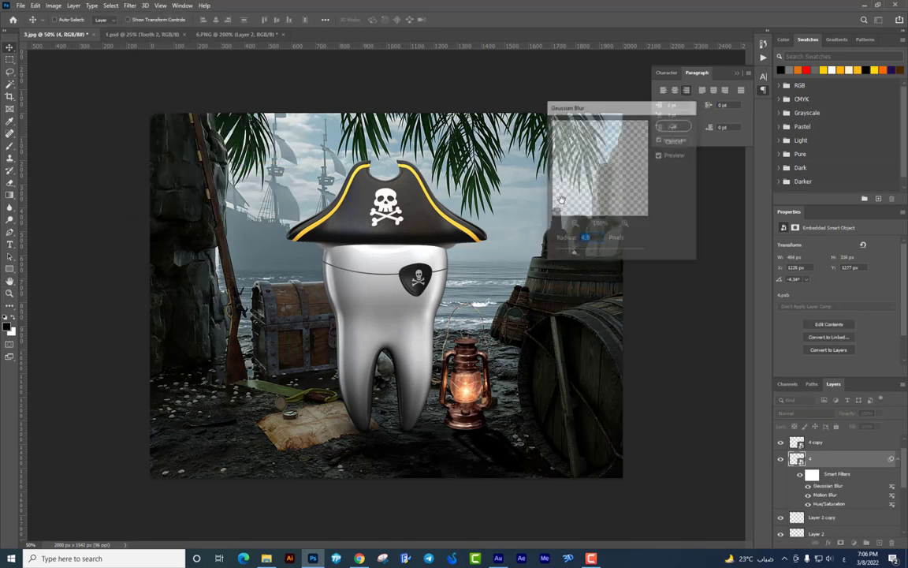
# Lower the shadow layer's opacity to 71%
pyautogui.click(9, 182)
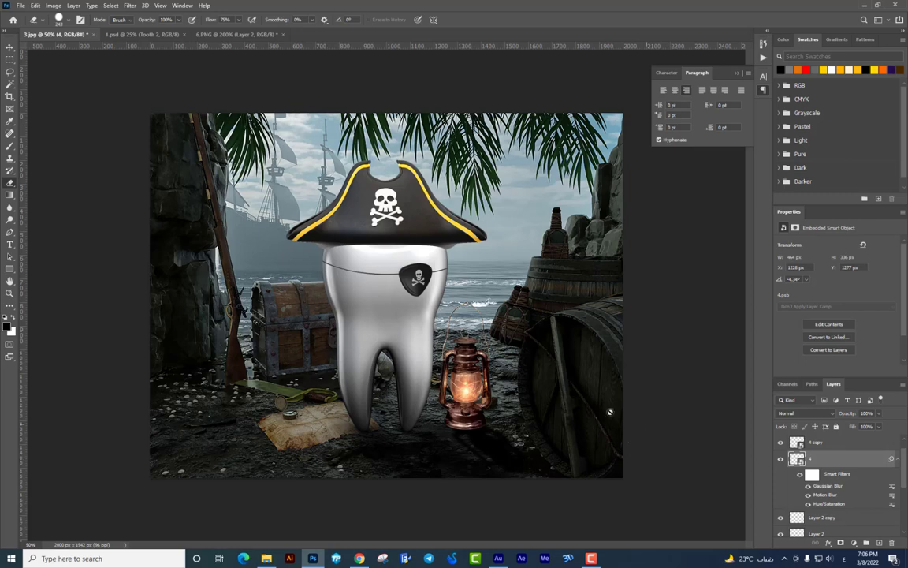
pyautogui.click(879, 414)
pyautogui.click(10, 47)
# Zoom in on the lantern and select the layer 4 copy, undoing an accidental move
pyautogui.hotkey('ctrl', '+')
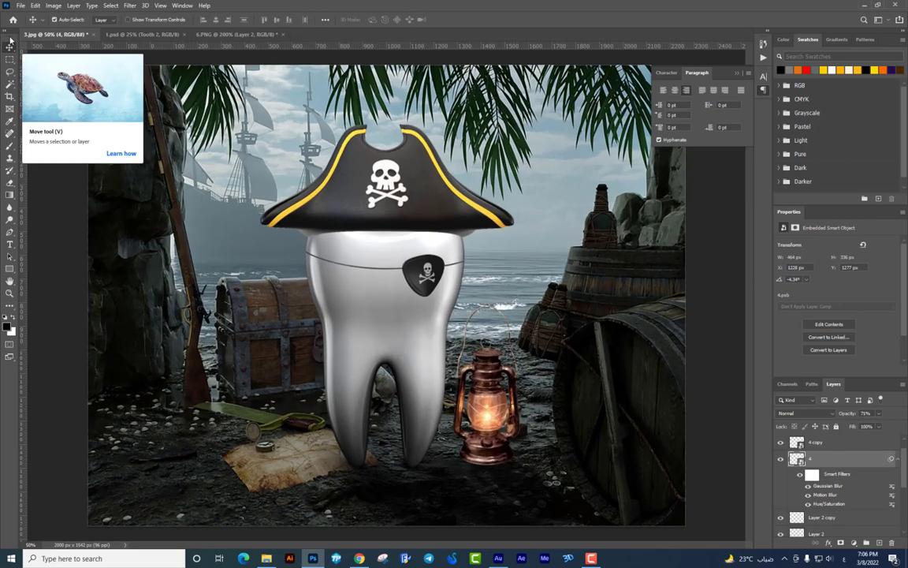
pyautogui.hotkey('ctrl', '+')
pyautogui.moveTo(425, 318); pyautogui.dragTo(268, 158)
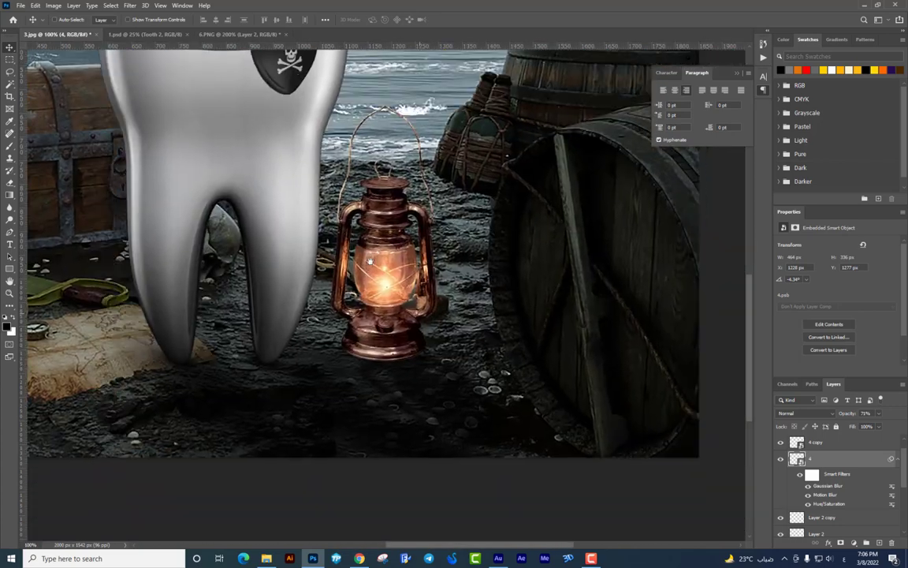
pyautogui.rightClick(394, 277)
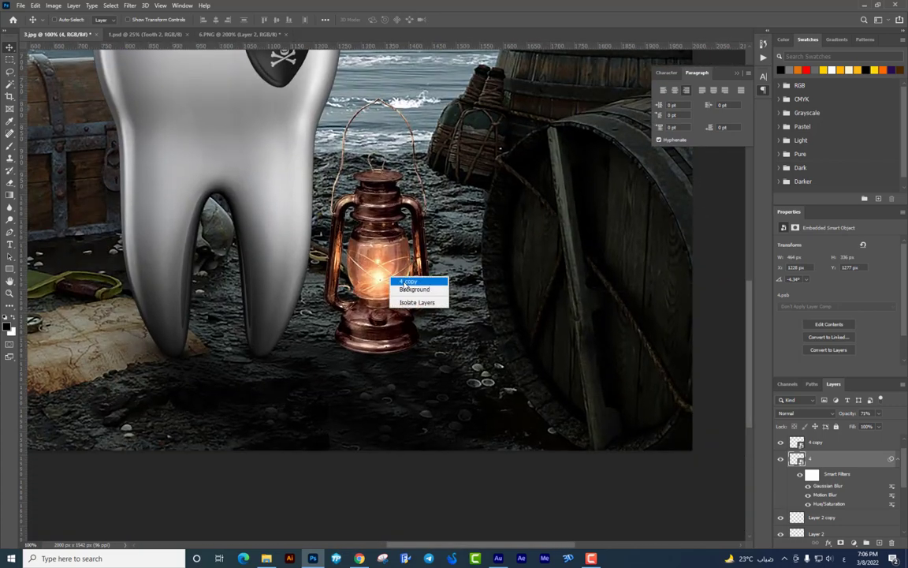
pyautogui.click(408, 281)
pyautogui.moveTo(408, 282); pyautogui.dragTo(384, 250)
pyautogui.hotkey('ctrl', 'z')
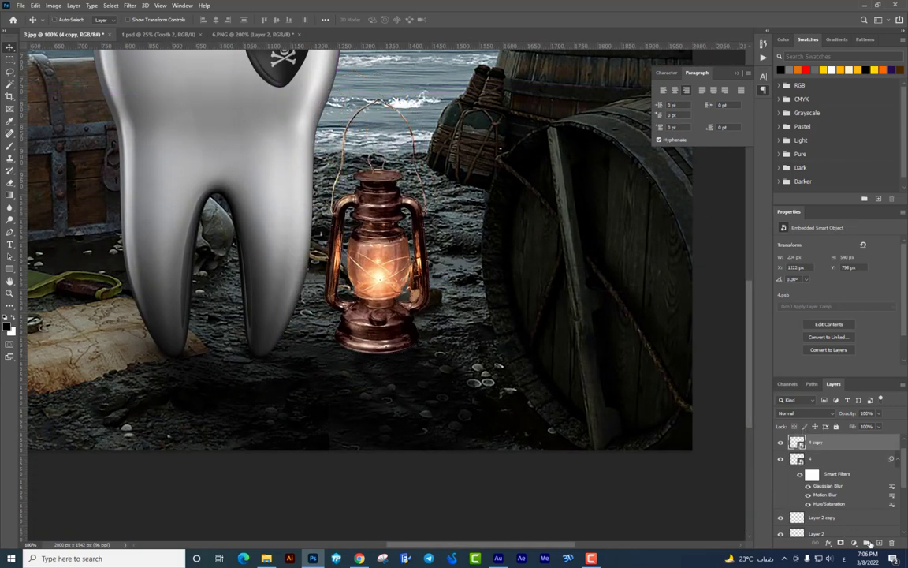
# Add a clipped new layer and paint soft dark shading under the lantern at 25% flow
pyautogui.click(880, 543)
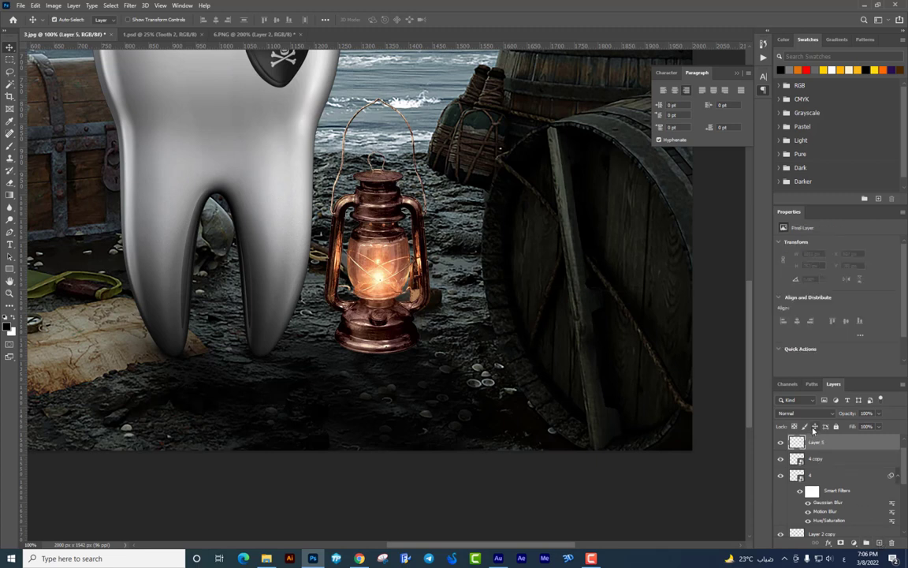
pyautogui.moveTo(798, 442); pyautogui.dragTo(804, 446)
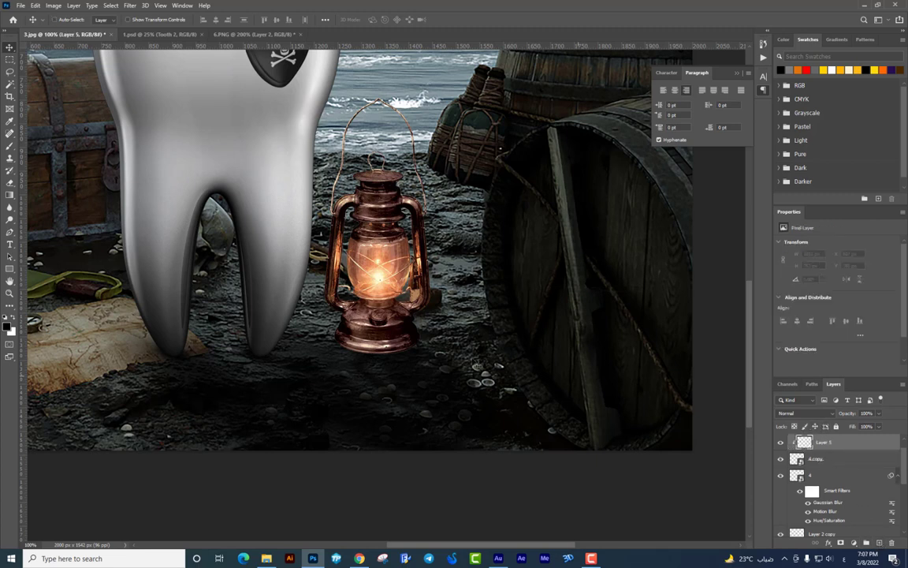
pyautogui.click(11, 148)
pyautogui.rightClick(380, 364)
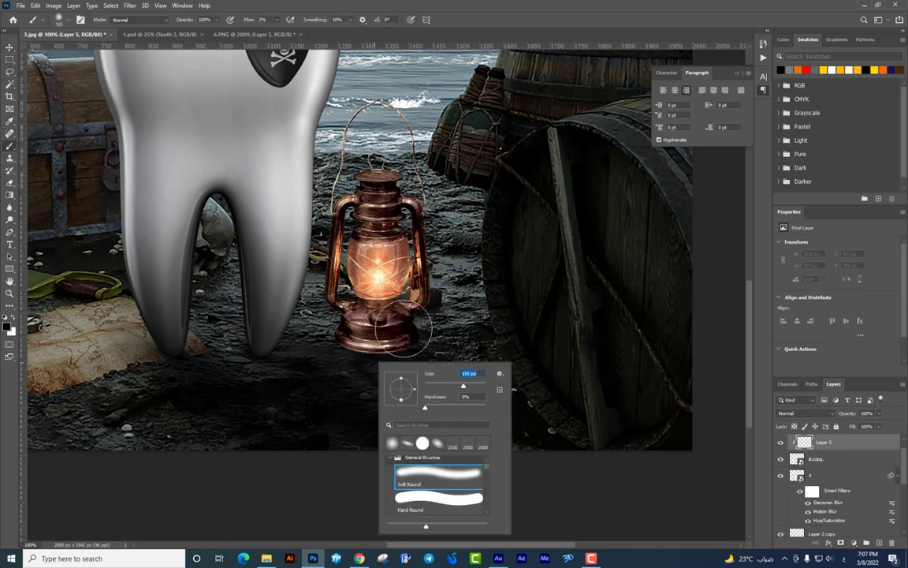
pyautogui.moveTo(303, 303); pyautogui.dragTo(324, 365)
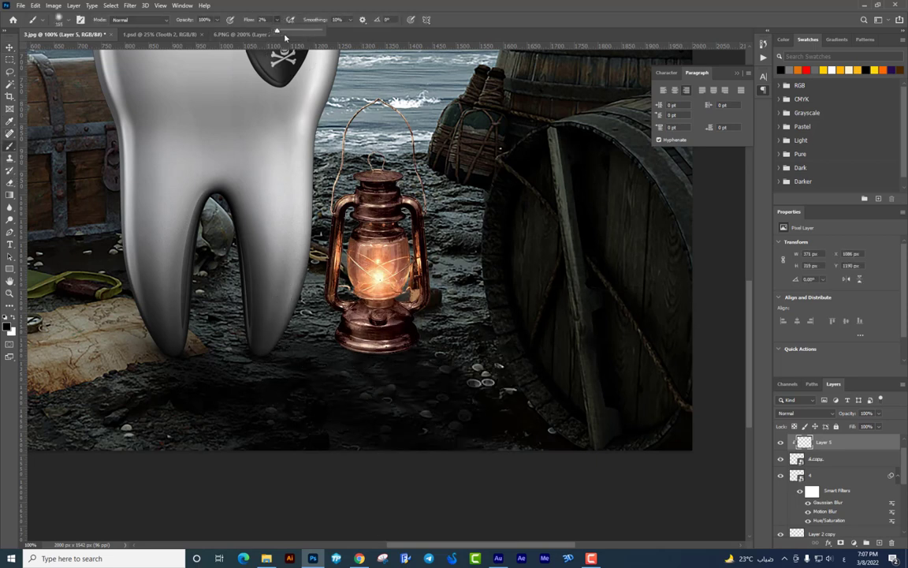
pyautogui.moveTo(277, 30); pyautogui.dragTo(289, 30)
pyautogui.moveTo(358, 383)
pyautogui.mouseDown()
pyautogui.moveTo(259, 361)
pyautogui.moveTo(427, 350)
pyautogui.moveTo(294, 344)
pyautogui.mouseUp()
# Return to a 50% view and stamp all visible layers into a new top layer
pyautogui.hotkey('ctrl', '-')
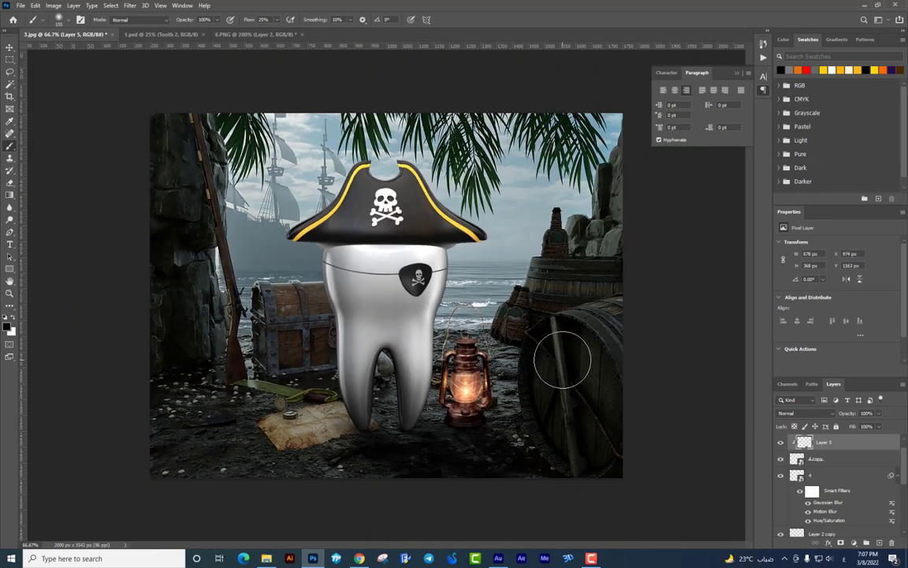
pyautogui.hotkey('ctrl', '-')
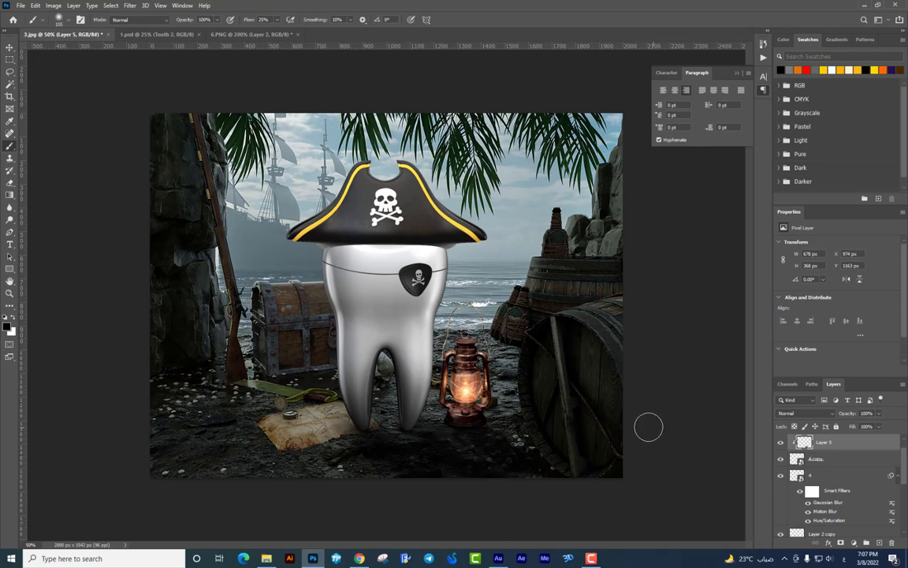
pyautogui.hotkey('ctrl', '-')
pyautogui.hotkey('ctrl', '+')
pyautogui.click(10, 48)
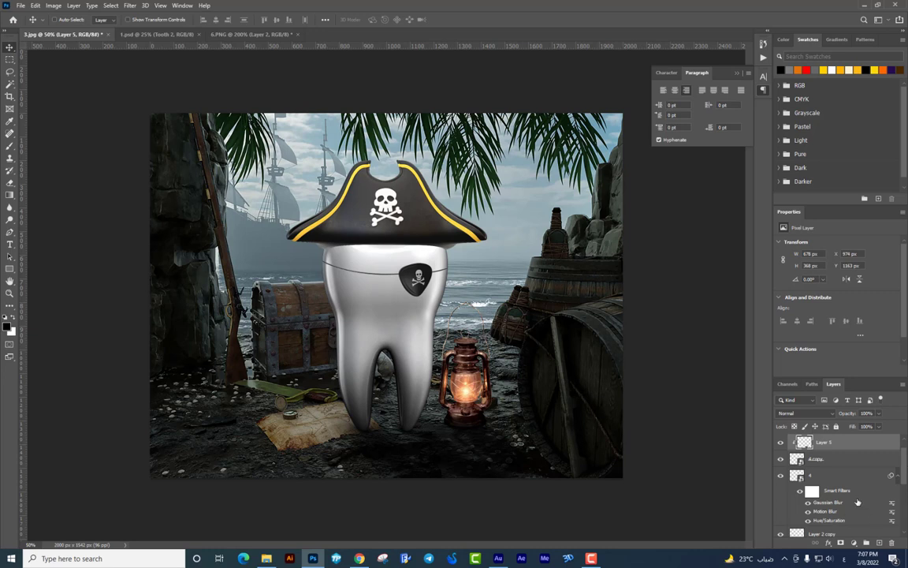
pyautogui.hotkey('ctrl', 'j')
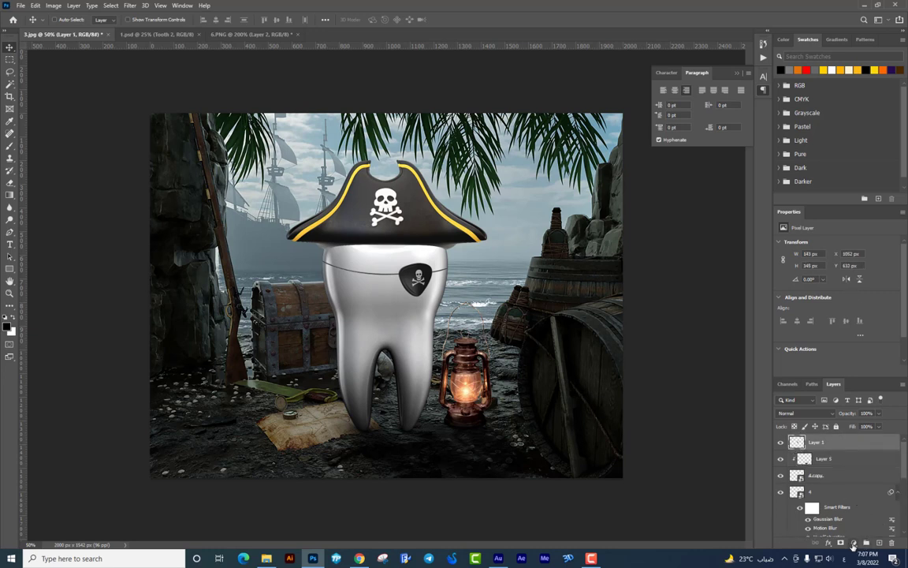
# Add a FoggyNight.3DL Color Lookup, blended as Luminosity at 34% opacity
pyautogui.click(853, 544)
pyautogui.click(865, 494)
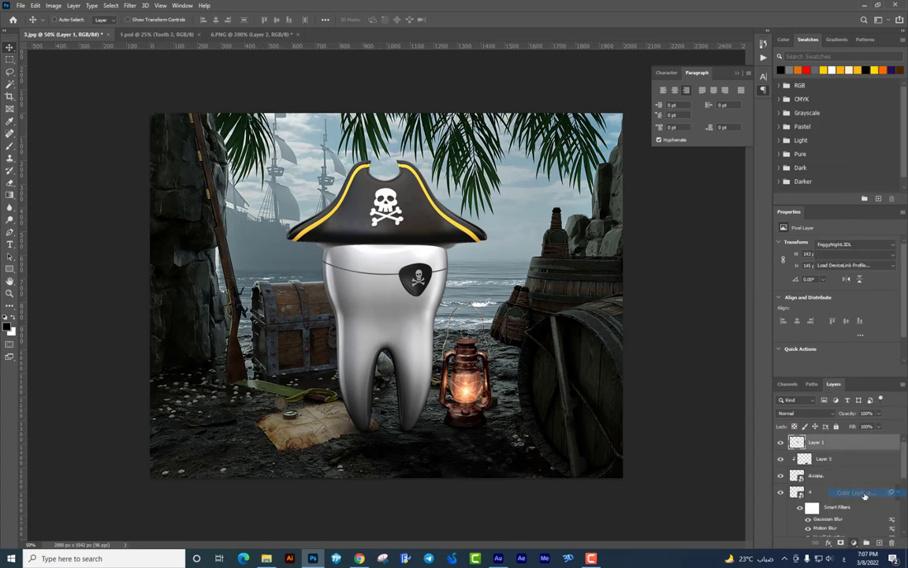
pyautogui.click(854, 244)
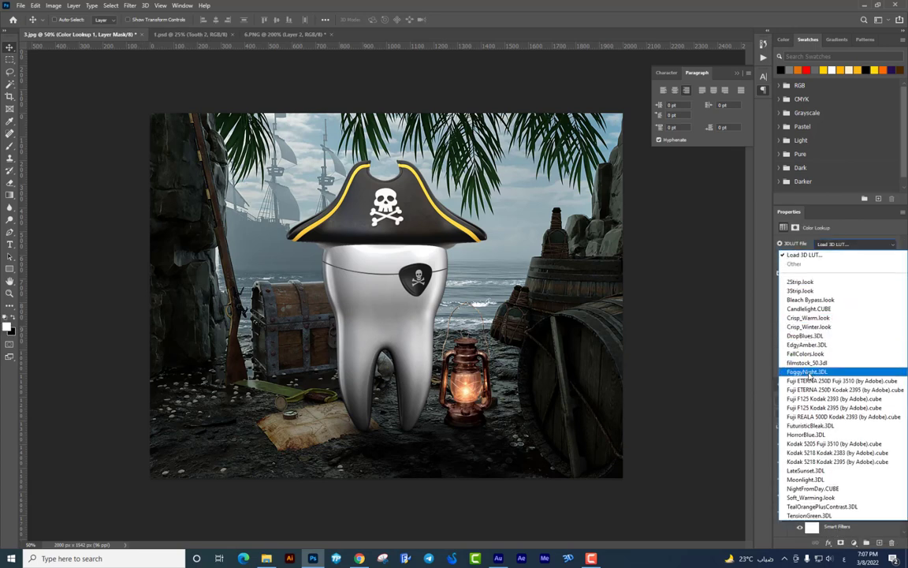
pyautogui.click(805, 374)
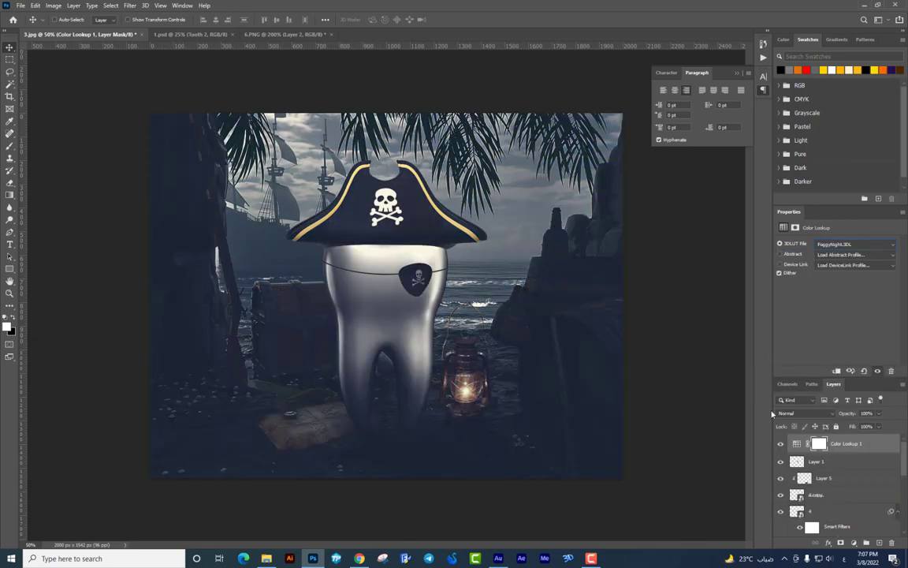
pyautogui.click(794, 416)
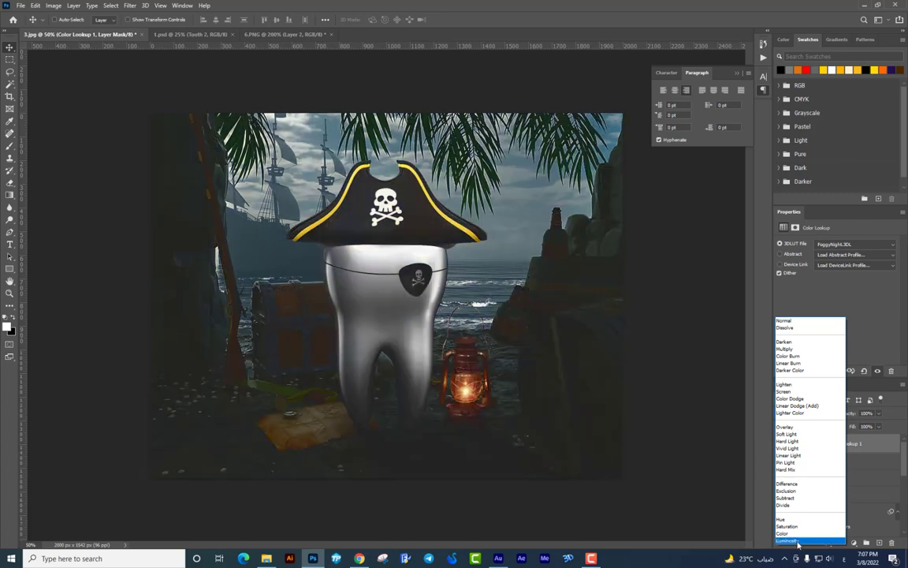
pyautogui.click(800, 541)
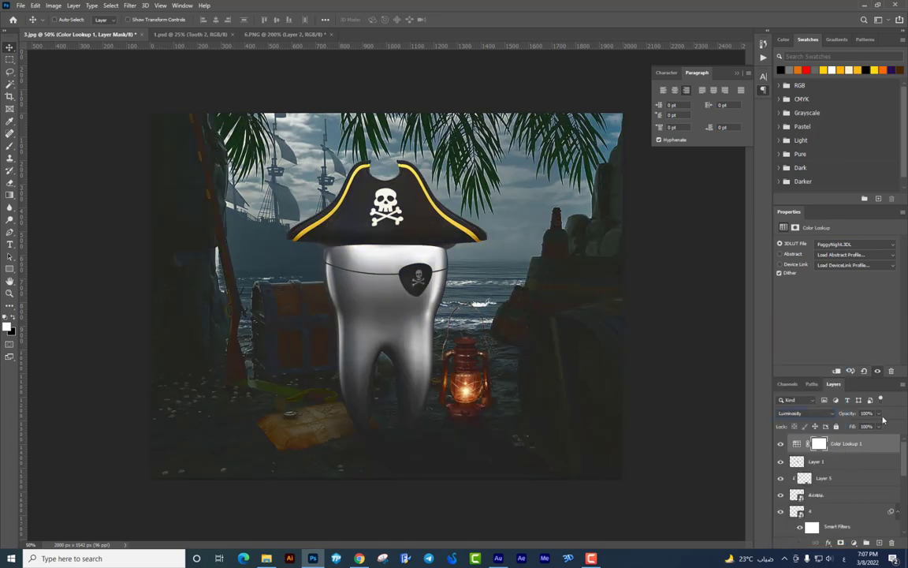
pyautogui.moveTo(879, 413); pyautogui.dragTo(847, 427)
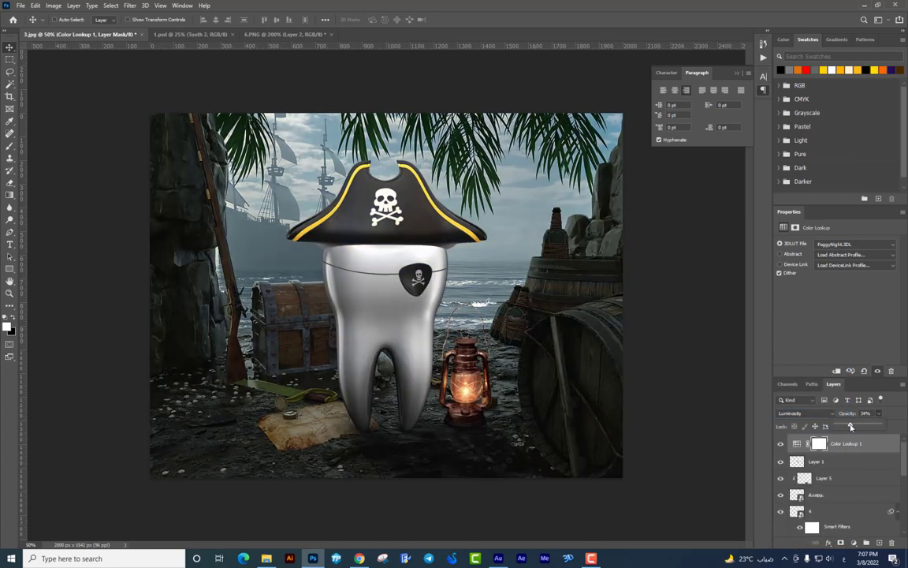
# Zoom in and select the hat layer on the tooth
pyautogui.hotkey('ctrl', '+')
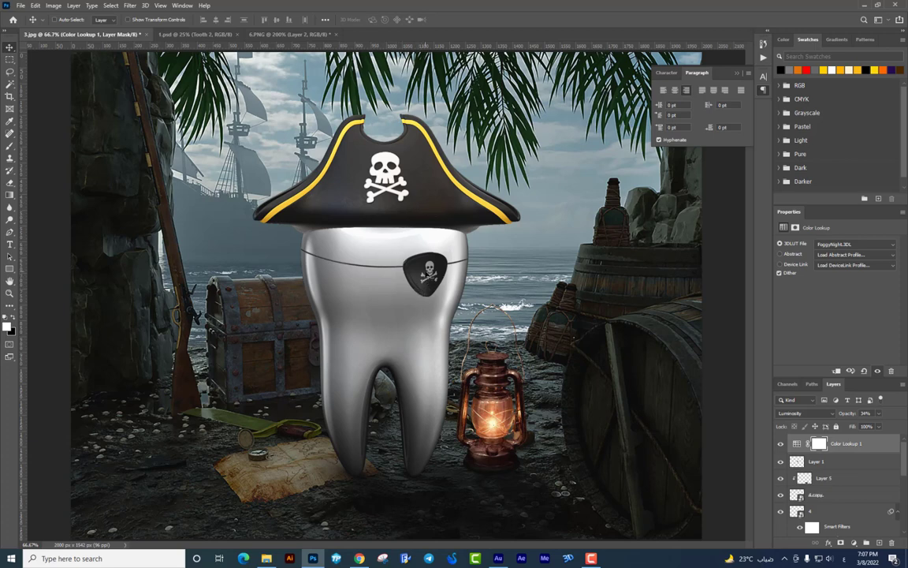
pyautogui.rightClick(408, 173)
pyautogui.click(449, 197)
pyautogui.moveTo(448, 197)
pyautogui.mouseDown()
pyautogui.moveTo(427, 177)
pyautogui.moveTo(449, 197)
pyautogui.mouseUp()
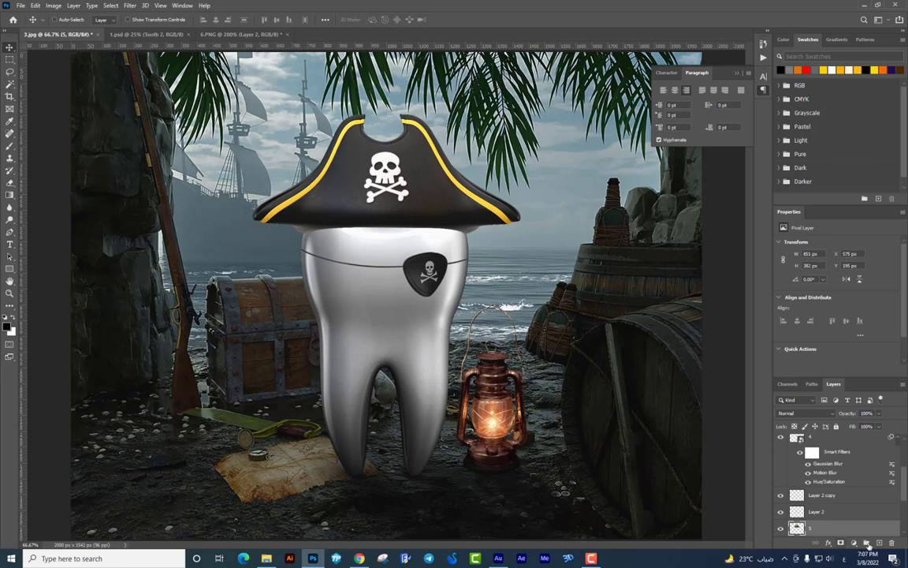
# Add a clipped layer below the hat and paint a soft black shadow under the brim
pyautogui.scroll(-2, 856, 520)
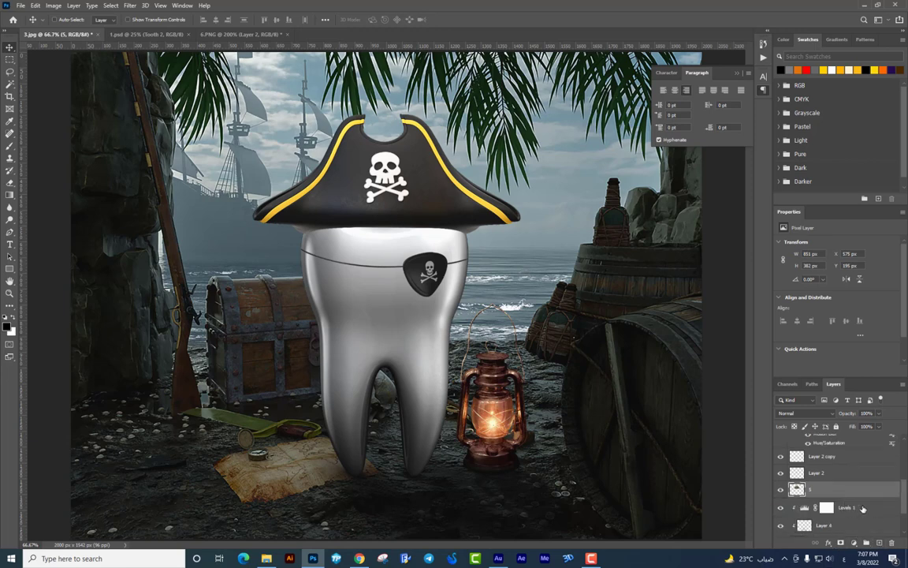
pyautogui.moveTo(863, 509); pyautogui.dragTo(851, 533)
pyautogui.click(844, 505)
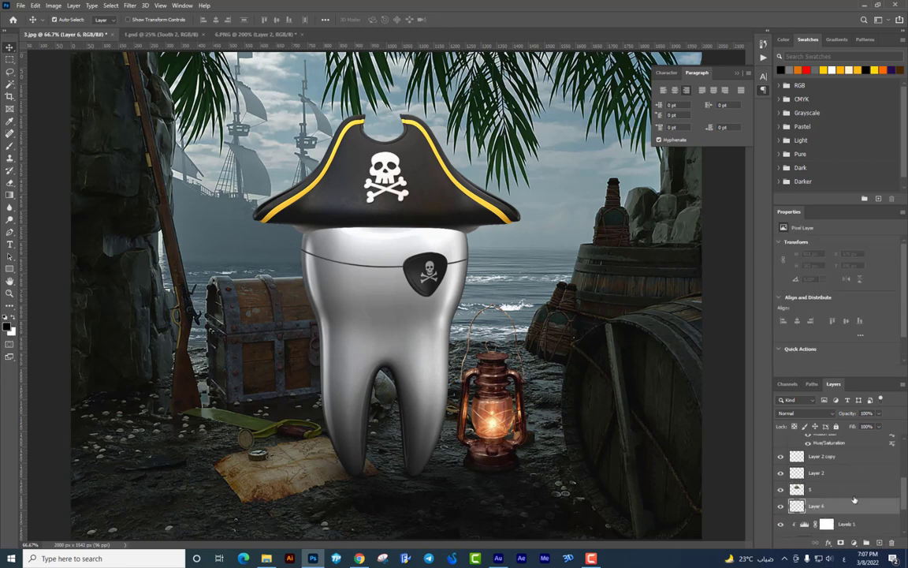
pyautogui.keyDown('alt'); pyautogui.click(822, 516); pyautogui.keyUp('alt')
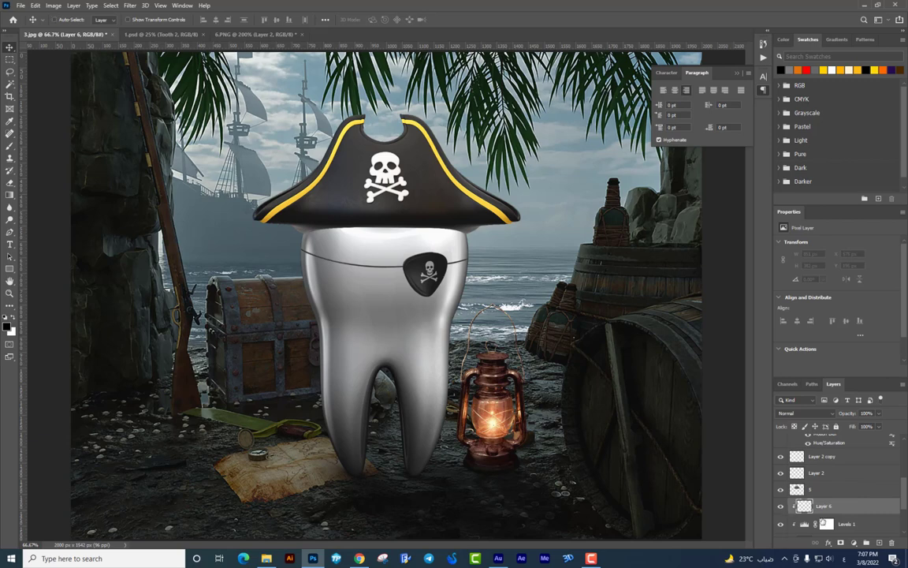
pyautogui.click(10, 145)
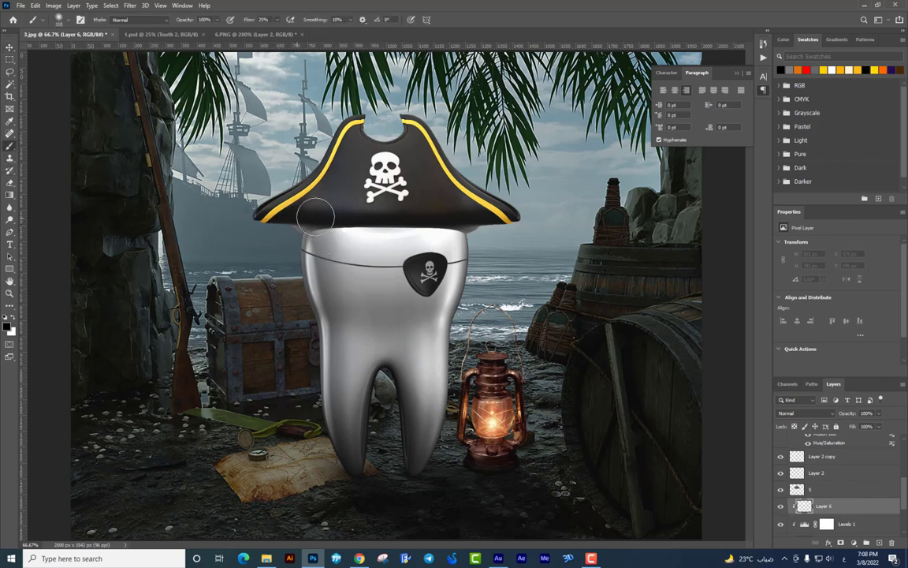
pyautogui.moveTo(315, 215)
pyautogui.mouseDown()
pyautogui.moveTo(382, 205)
pyautogui.moveTo(486, 219)
pyautogui.moveTo(323, 206)
pyautogui.moveTo(260, 230)
pyautogui.moveTo(324, 207)
pyautogui.moveTo(458, 189)
pyautogui.moveTo(505, 239)
pyautogui.moveTo(416, 195)
pyautogui.moveTo(217, 189)
pyautogui.moveTo(181, 214)
pyautogui.mouseUp()
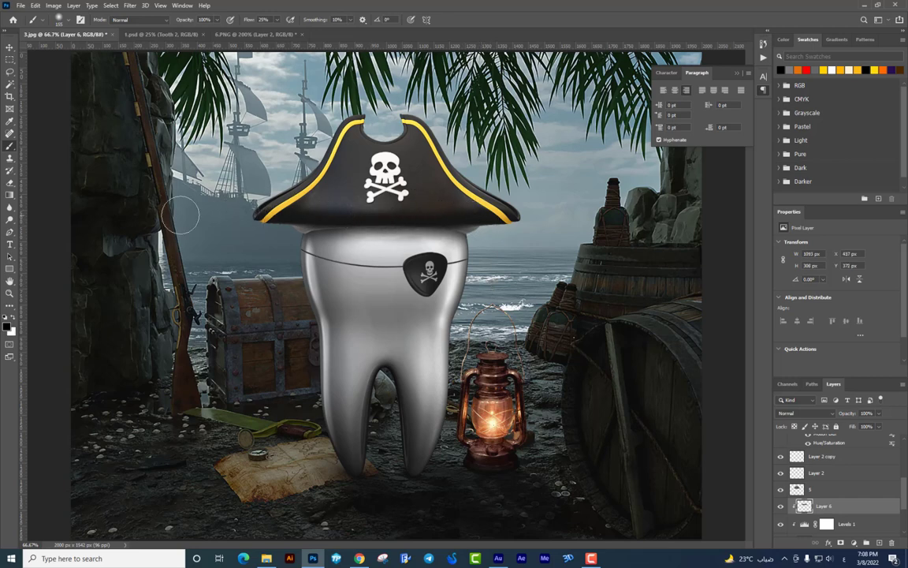
# Pick the eye patch layers with the Move tool, undoing a first stray move
pyautogui.click(10, 47)
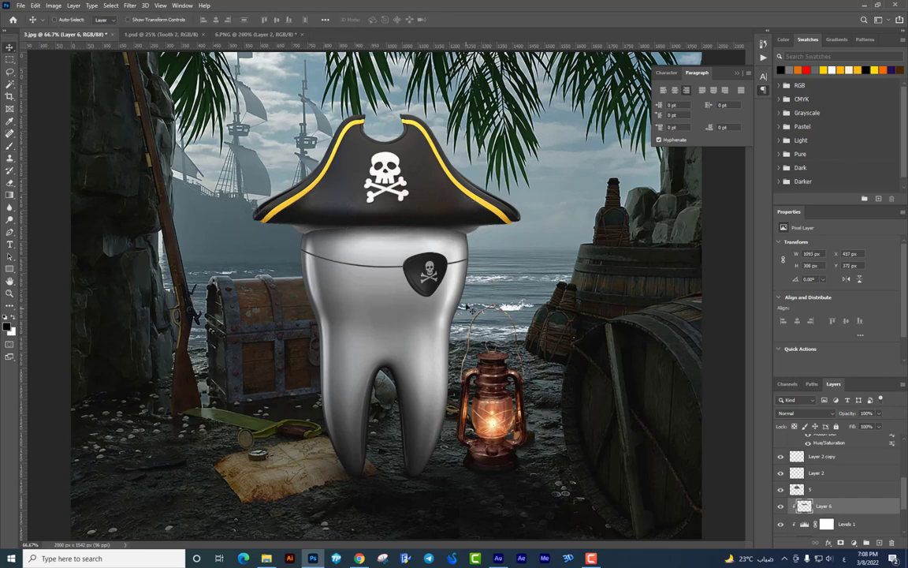
pyautogui.rightClick(426, 272)
pyautogui.click(442, 286)
pyautogui.moveTo(460, 280); pyautogui.dragTo(432, 307)
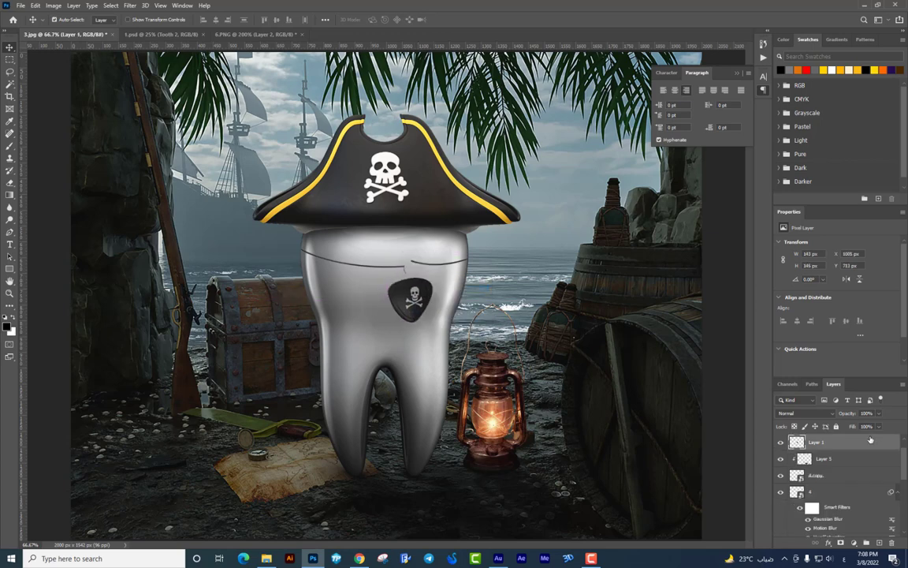
pyautogui.hotkey('ctrl', 'z')
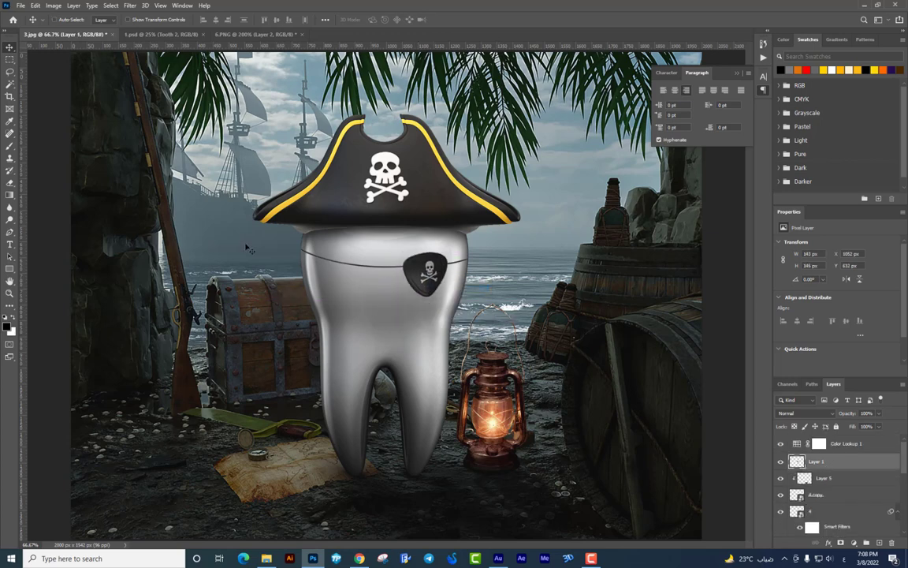
pyautogui.rightClick(446, 267)
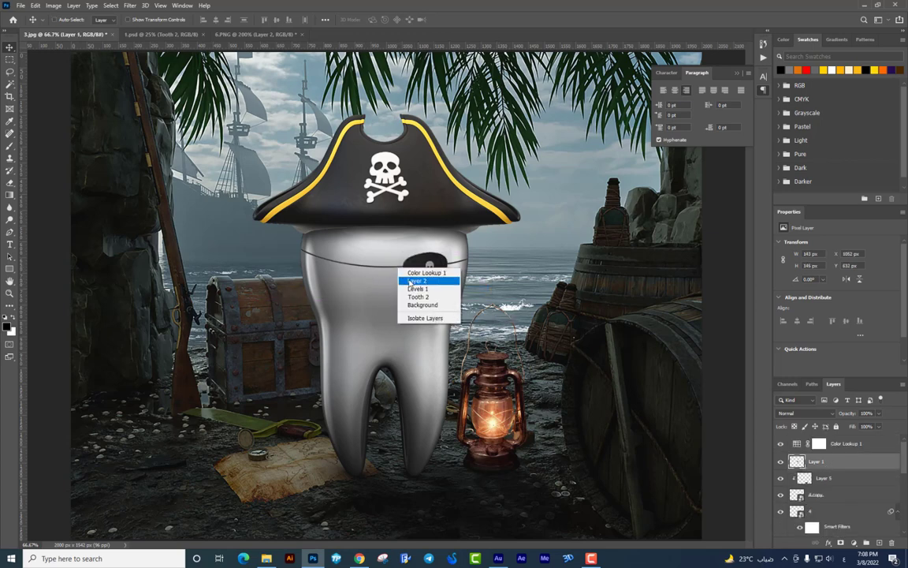
pyautogui.click(461, 280)
# Shift the eye patch and strap higher on the tooth, then bring up Layer 1's options
pyautogui.moveTo(442, 276); pyautogui.dragTo(453, 270)
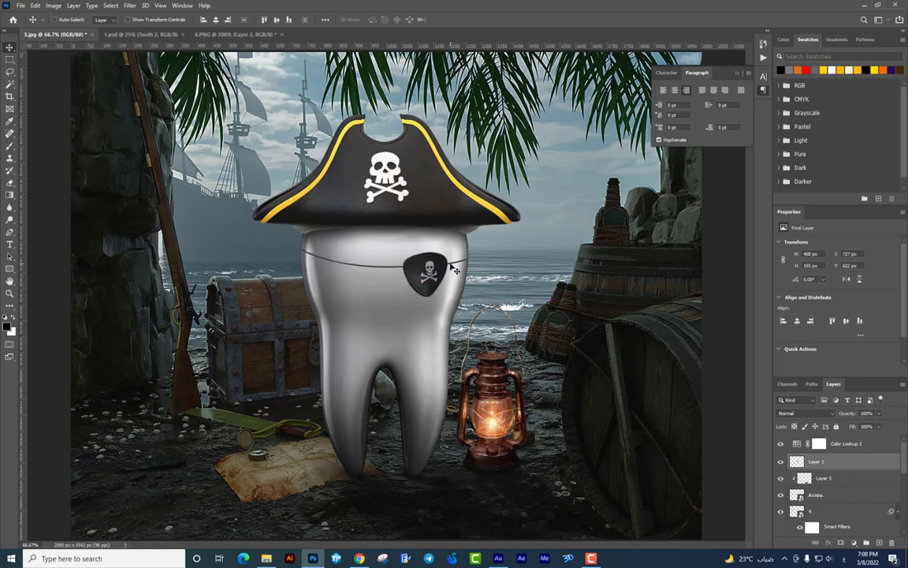
pyautogui.rightClick(456, 269)
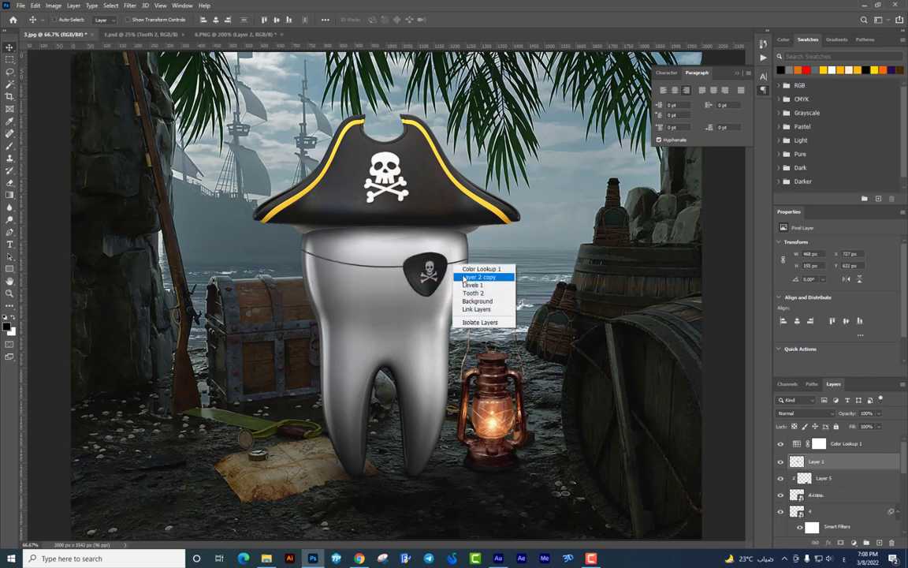
pyautogui.click(465, 279)
pyautogui.moveTo(465, 282)
pyautogui.mouseDown()
pyautogui.moveTo(490, 309)
pyautogui.moveTo(415, 324)
pyautogui.mouseUp()
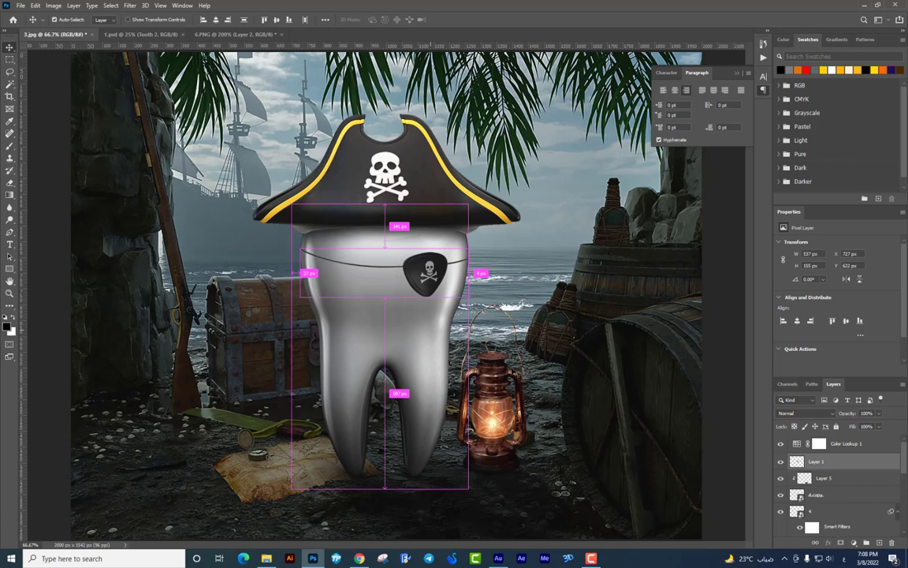
pyautogui.moveTo(425, 272); pyautogui.dragTo(425, 272)
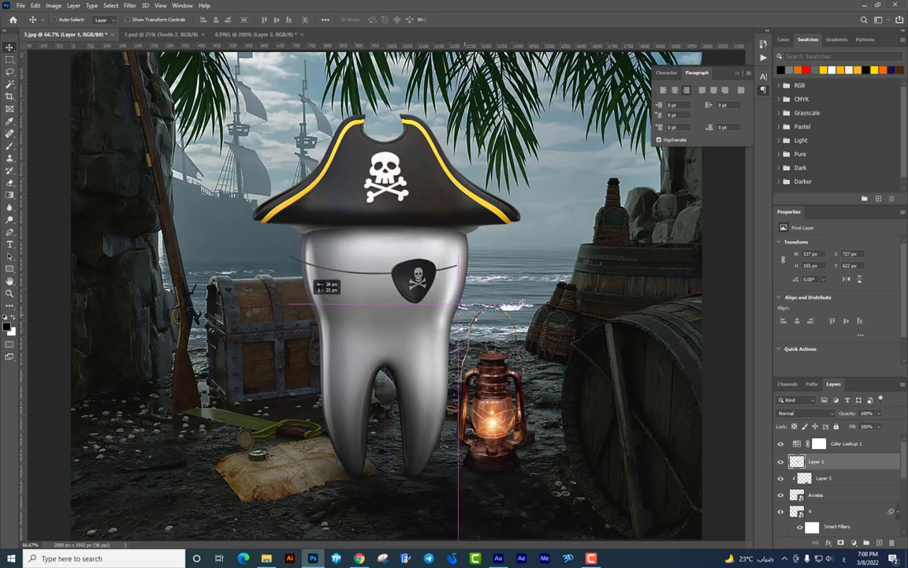
pyautogui.rightClick(820, 462)
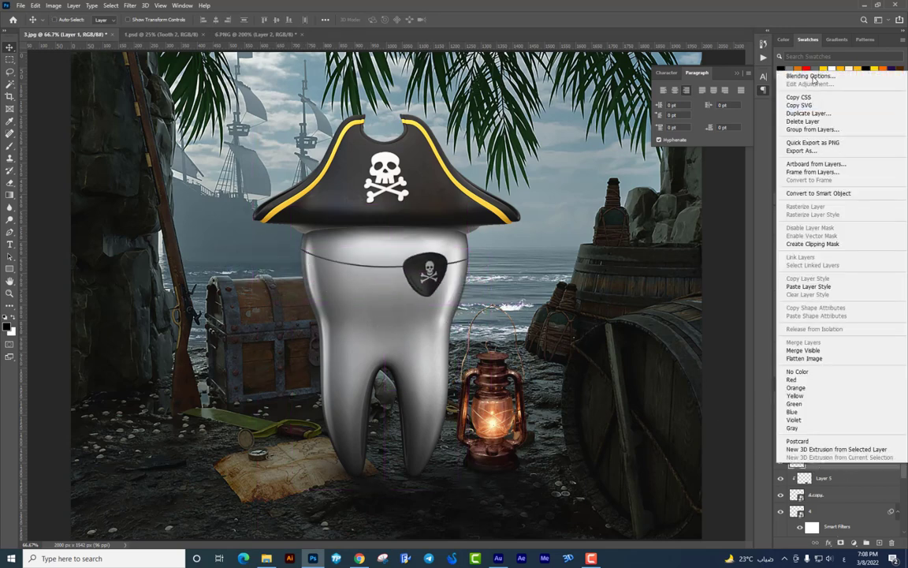
# Give the eye patch a Drop Shadow: 17% opacity, 0 px distance, 32% spread, 32 px size
pyautogui.click(718, 187)
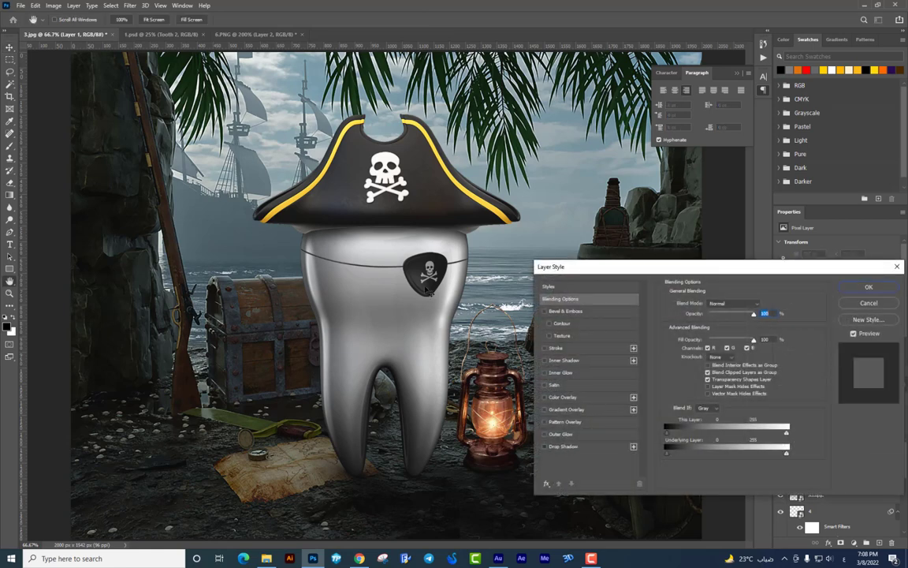
pyautogui.moveTo(707, 319); pyautogui.dragTo(703, 350)
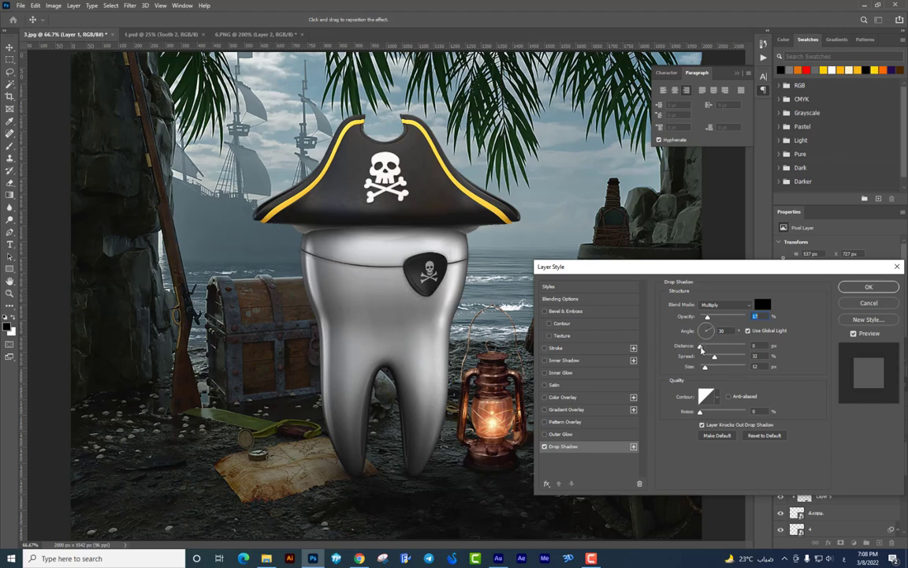
pyautogui.press('Return')
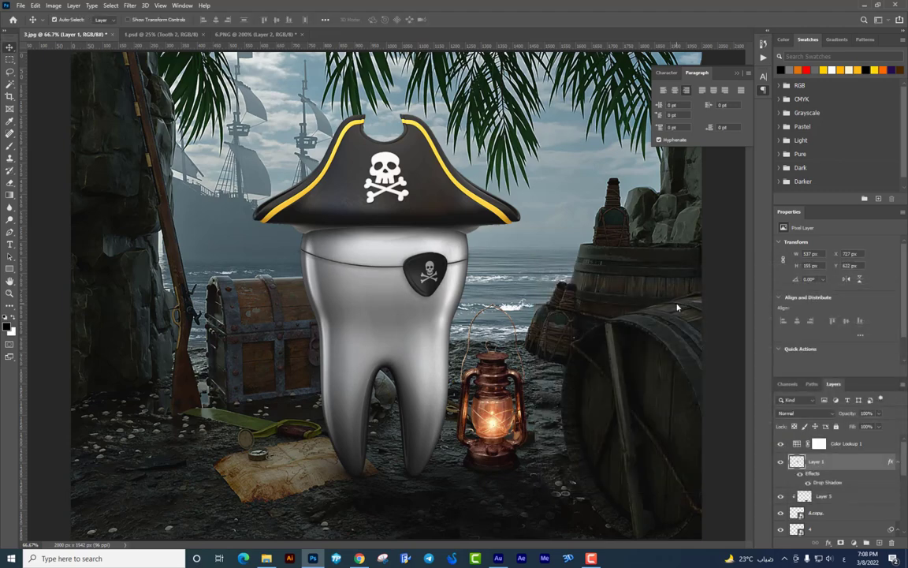
pyautogui.hotkey('ctrl', '-')
pyautogui.hotkey('ctrl', '-')
# Check the Color Lookup and lantern layers, undo a test nudge, and add empty Layer 7
pyautogui.hotkey('ctrl', '+')
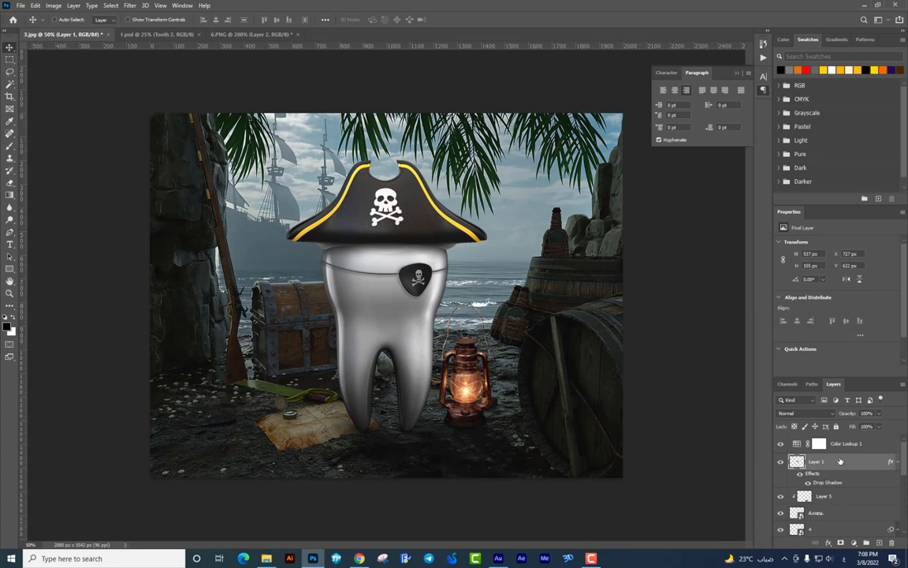
pyautogui.click(846, 446)
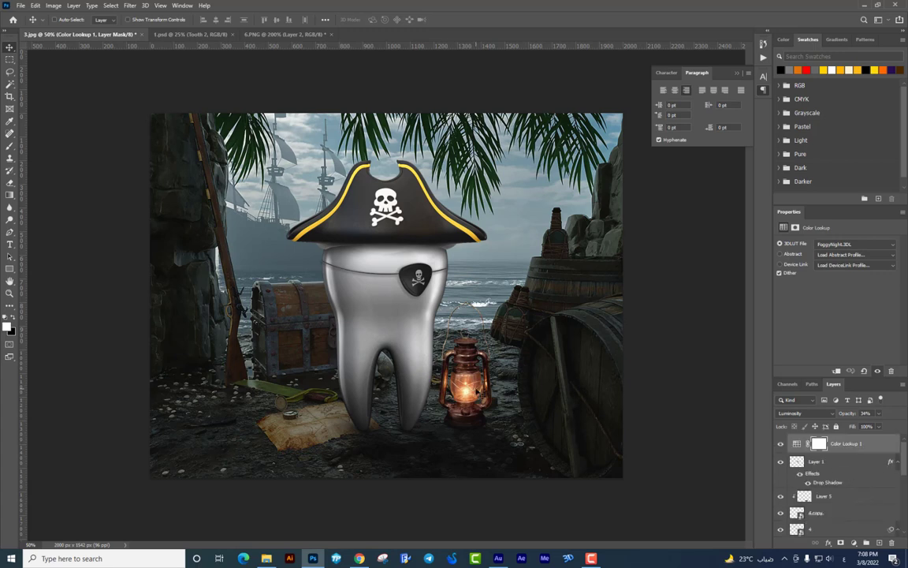
pyautogui.rightClick(477, 392)
pyautogui.click(820, 512)
pyautogui.hotkey('shift', 'Left')
pyautogui.hotkey('shift', 'Left')
pyautogui.hotkey('shift', 'Left')
pyautogui.hotkey('shift', 'Left')
pyautogui.hotkey('shift', 'Left')
pyautogui.hotkey('shift', 'Left')
pyautogui.hotkey('shift', 'Up')
pyautogui.hotkey('shift', 'Up')
pyautogui.hotkey('shift', 'Up')
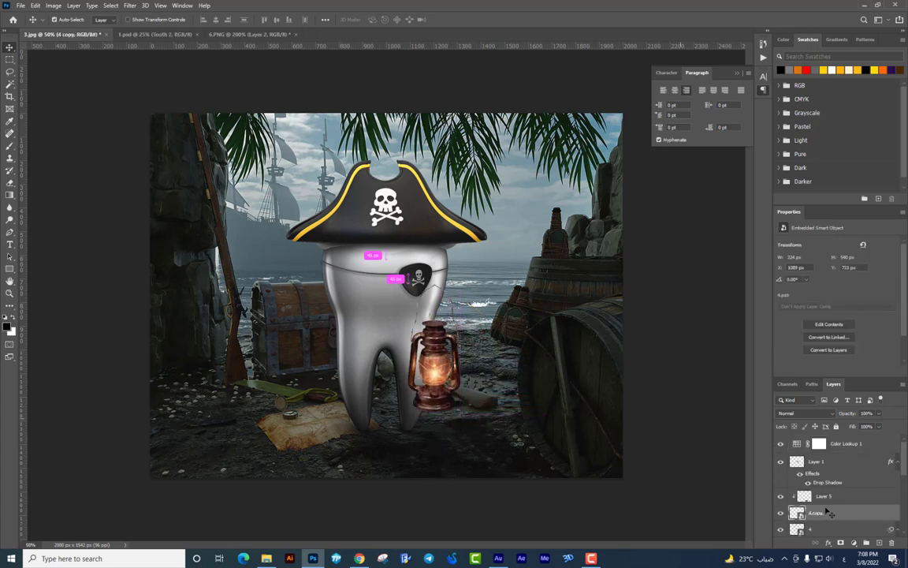
pyautogui.hotkey('ctrl', 'z')
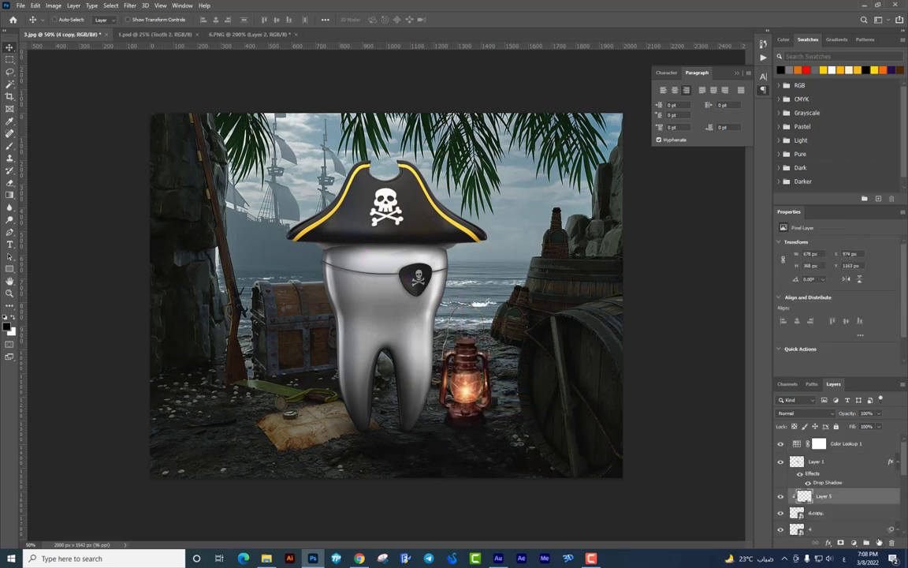
pyautogui.click(867, 541)
# Paint an orange (ffb200) soft glow around the lantern
pyautogui.click(10, 121)
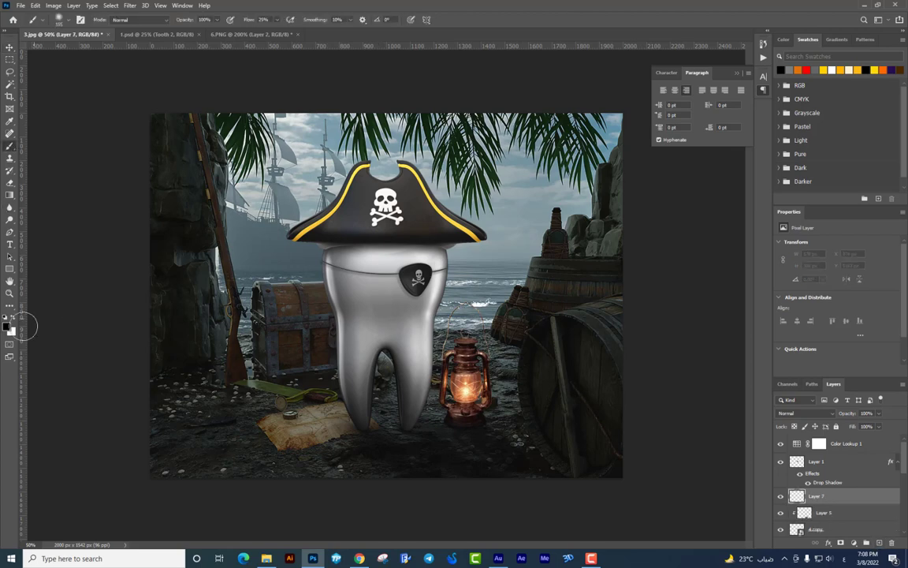
pyautogui.click(7, 325)
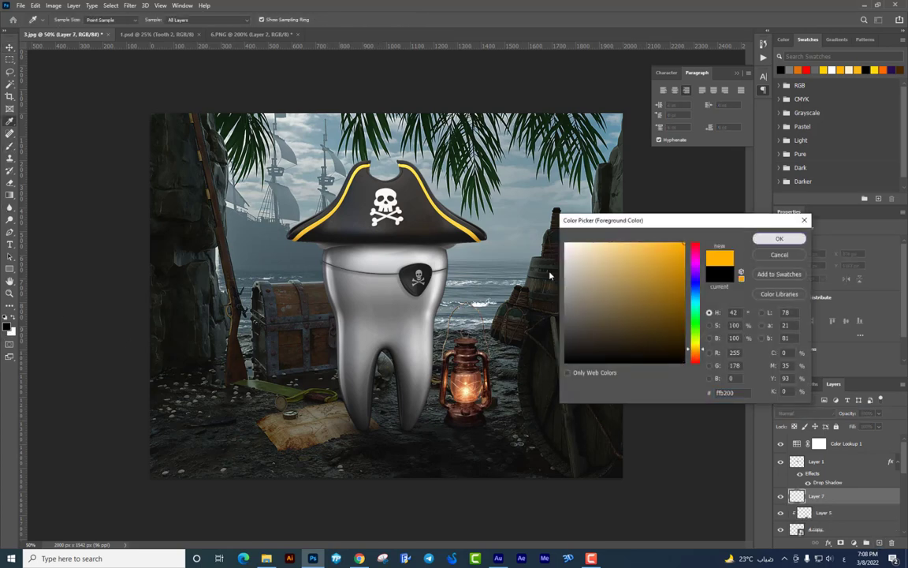
pyautogui.click(779, 238)
pyautogui.press('b')
pyautogui.rightClick(504, 308)
pyautogui.press('Escape')
pyautogui.moveTo(460, 378); pyautogui.dragTo(418, 346)
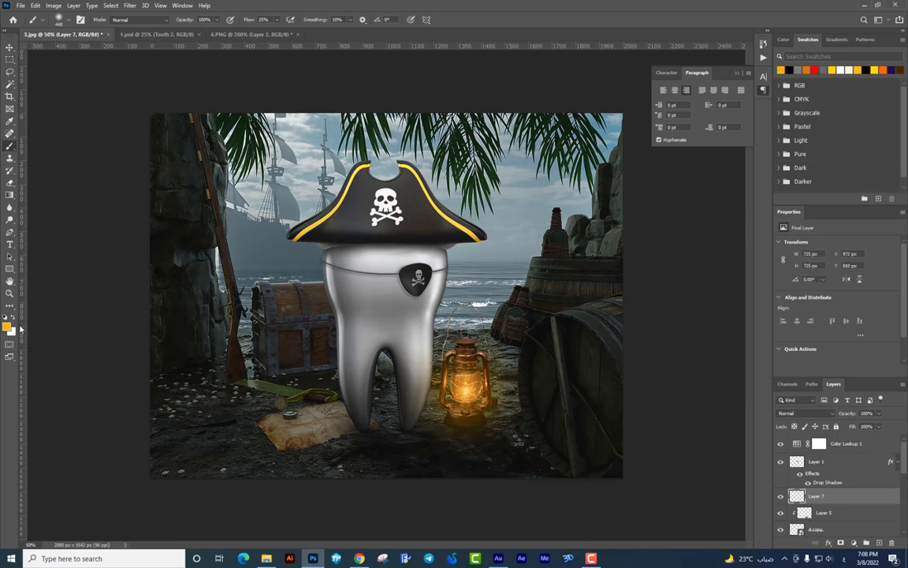
pyautogui.click(812, 414)
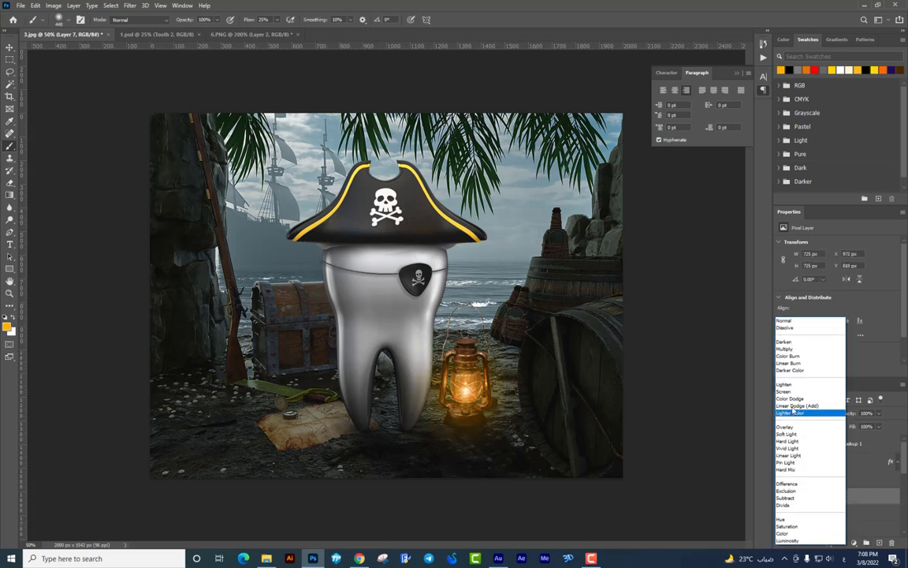
# Create Layer 8 with a cream foreground colour and a 155 px soft brush
pyautogui.click(793, 392)
pyautogui.hotkey('ctrl', 'shift', 'alt', 'n')
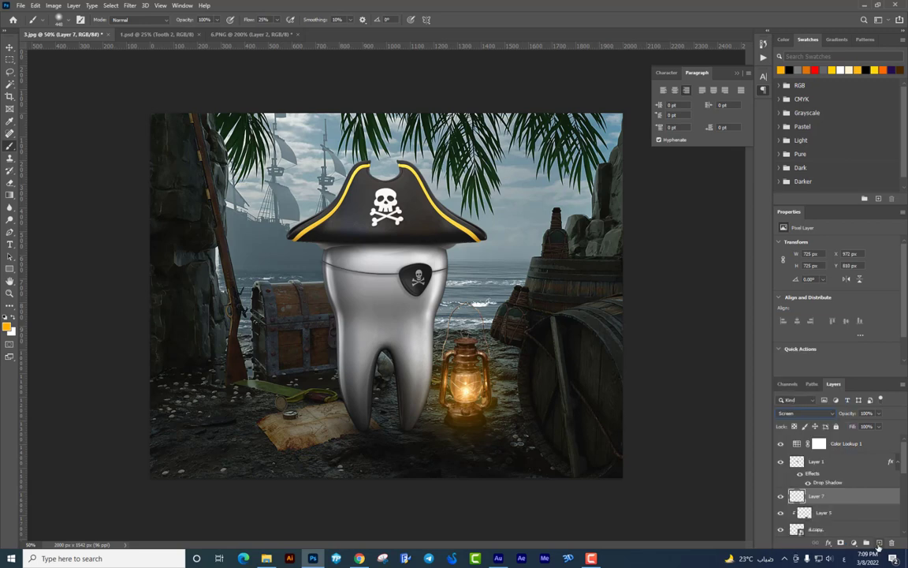
pyautogui.click(7, 325)
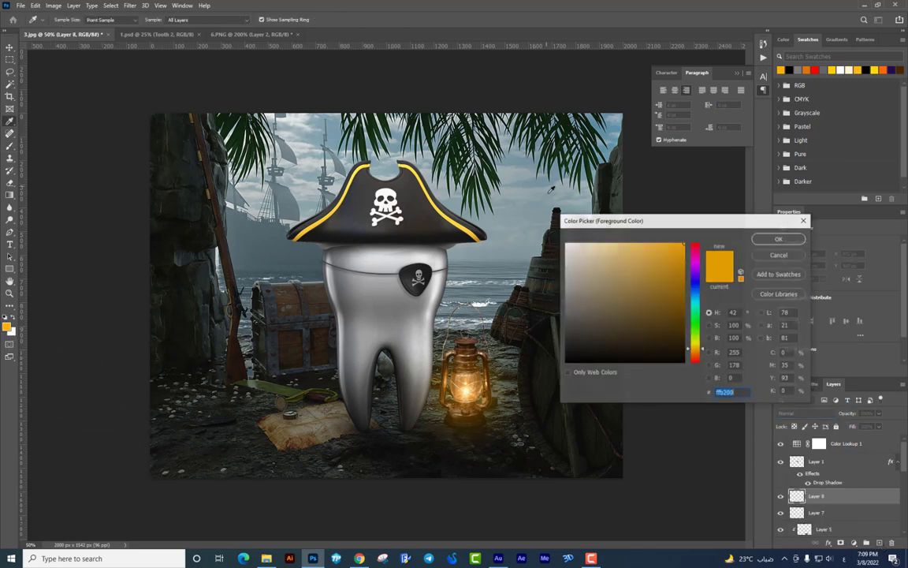
pyautogui.click(576, 244)
pyautogui.click(771, 238)
pyautogui.rightClick(533, 368)
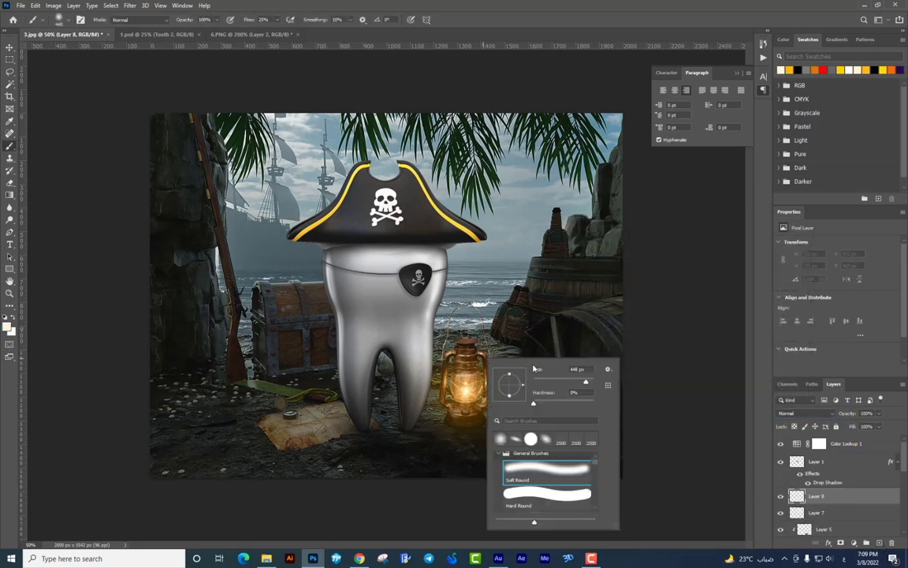
pyautogui.moveTo(580, 382); pyautogui.dragTo(567, 382)
pyautogui.press('Return')
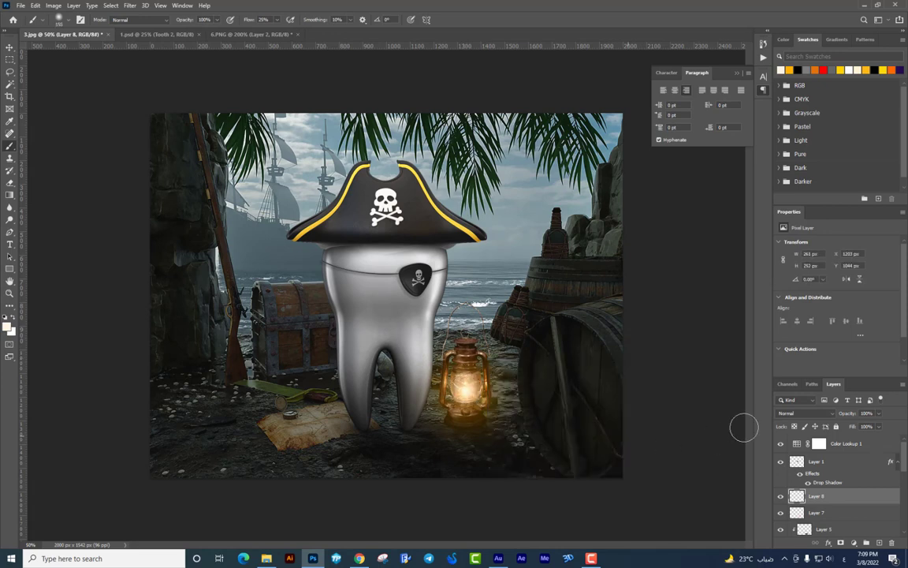
# Set Layer 8 to Screen blend mode and select Layer 1
pyautogui.click(792, 413)
pyautogui.click(796, 390)
pyautogui.press('v')
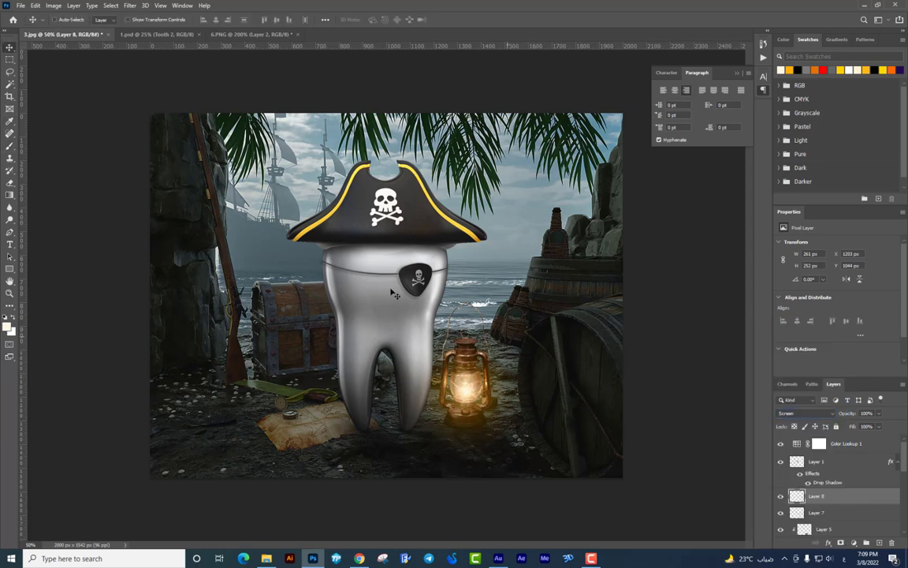
pyautogui.click(848, 473)
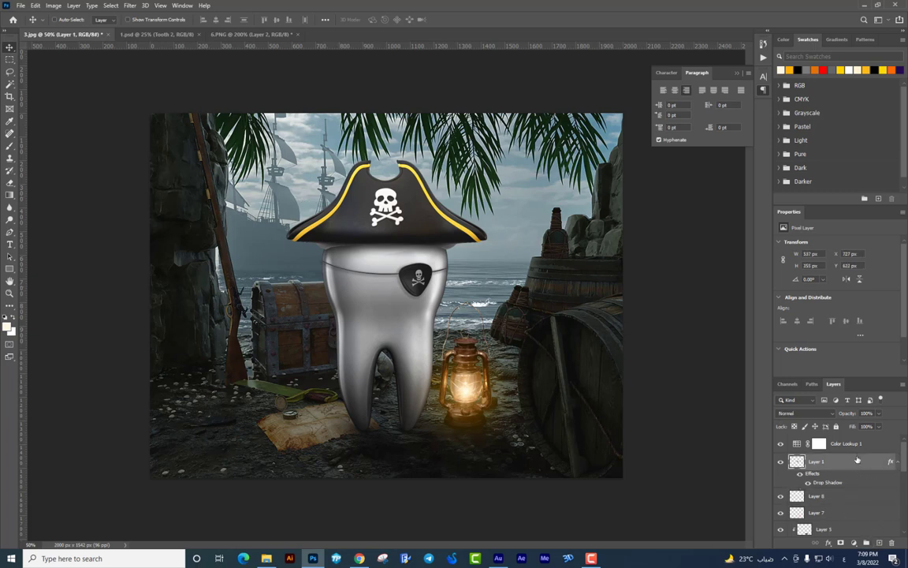
# On new Layer 9, dab an orange soft glow at 100% flow near the ship
pyautogui.hotkey('ctrl', 'shift', 'alt', 'n')
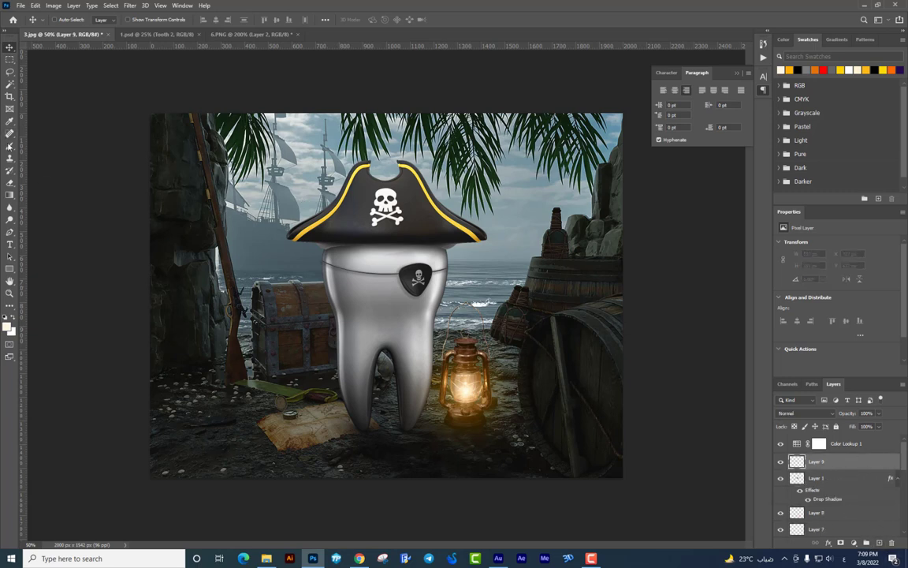
pyautogui.press('b')
pyautogui.rightClick(436, 245)
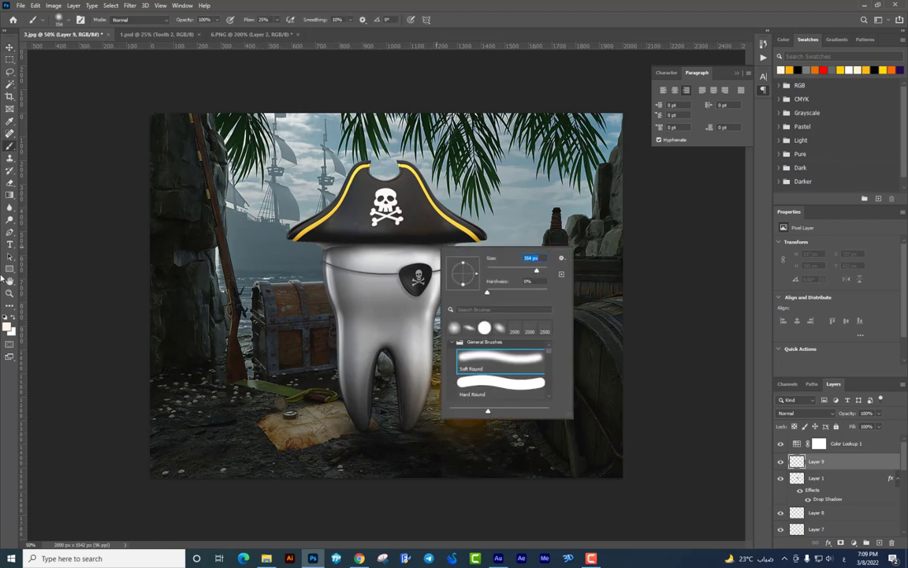
pyautogui.press('Return')
pyautogui.click(10, 327)
pyautogui.click(674, 245)
pyautogui.click(781, 236)
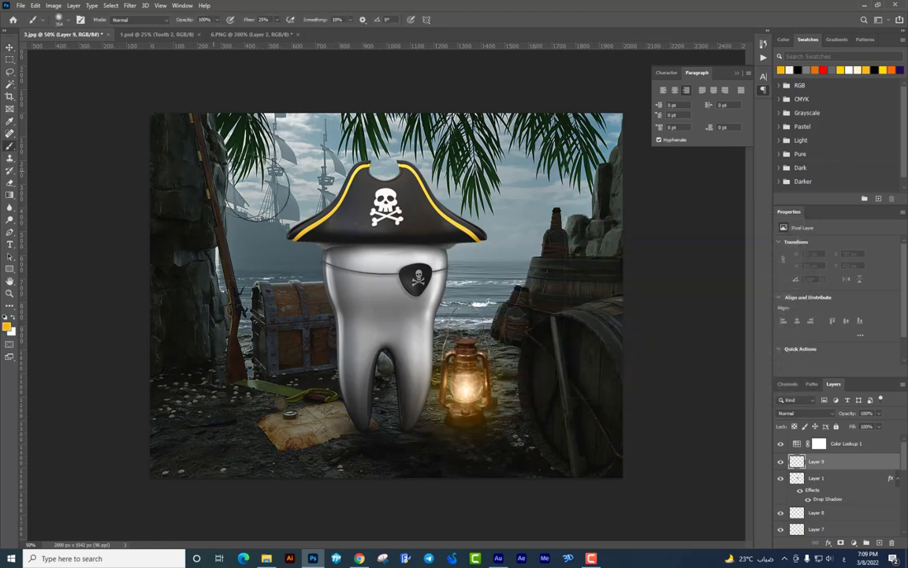
pyautogui.click(276, 19)
pyautogui.moveTo(278, 30); pyautogui.dragTo(310, 30)
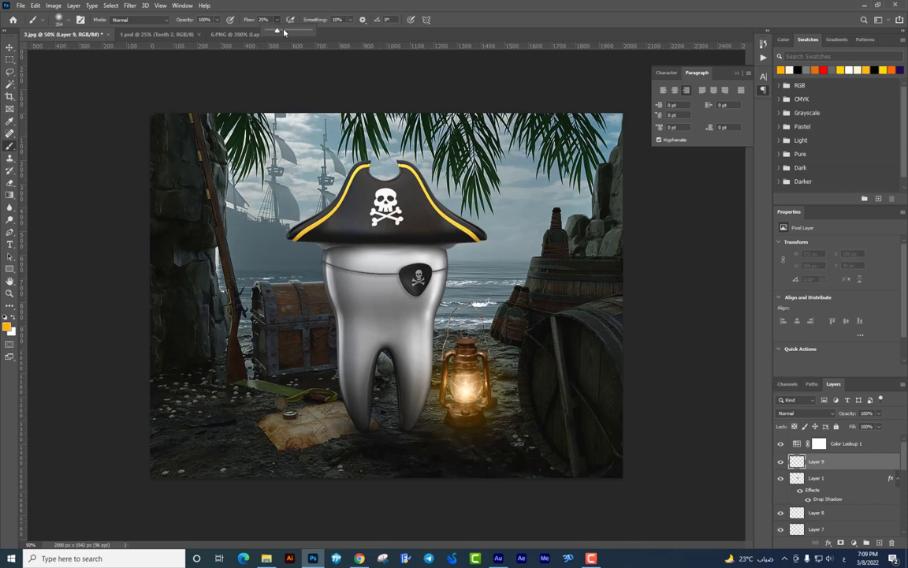
pyautogui.click(249, 188)
# Enlarge the glow across the upper-left sky, set Screen, and split the Blend If Underlying slider
pyautogui.hotkey('ctrl', 't')
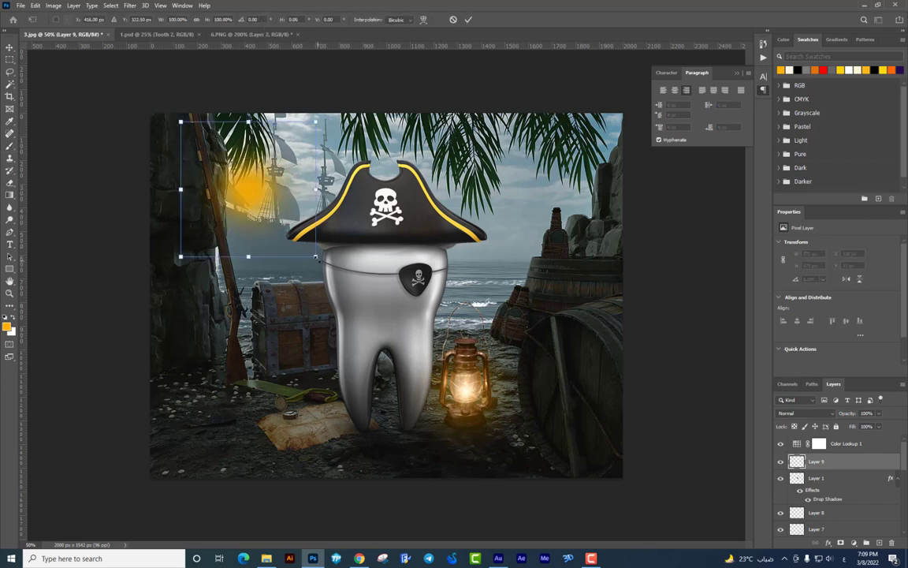
pyautogui.moveTo(315, 257); pyautogui.dragTo(418, 330)
pyautogui.press('Return')
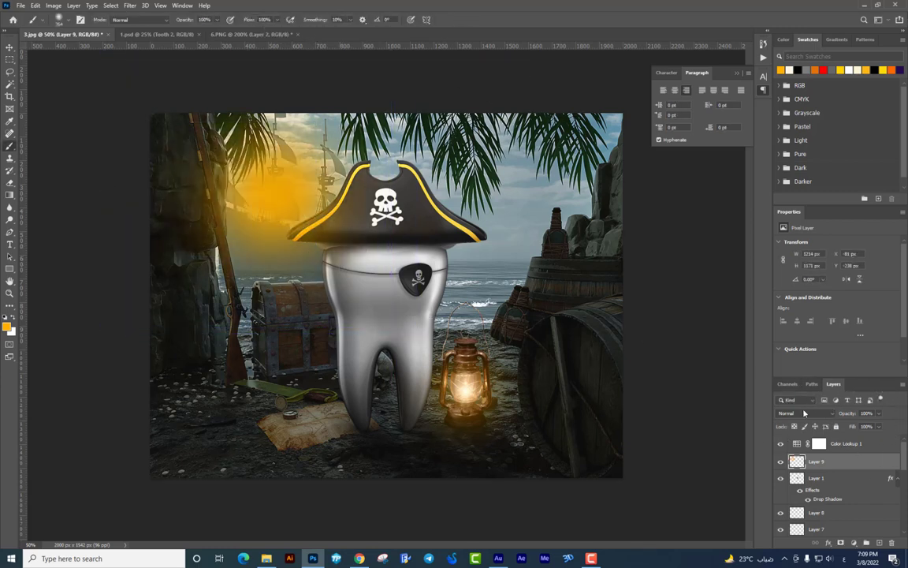
pyautogui.click(804, 413)
pyautogui.click(797, 394)
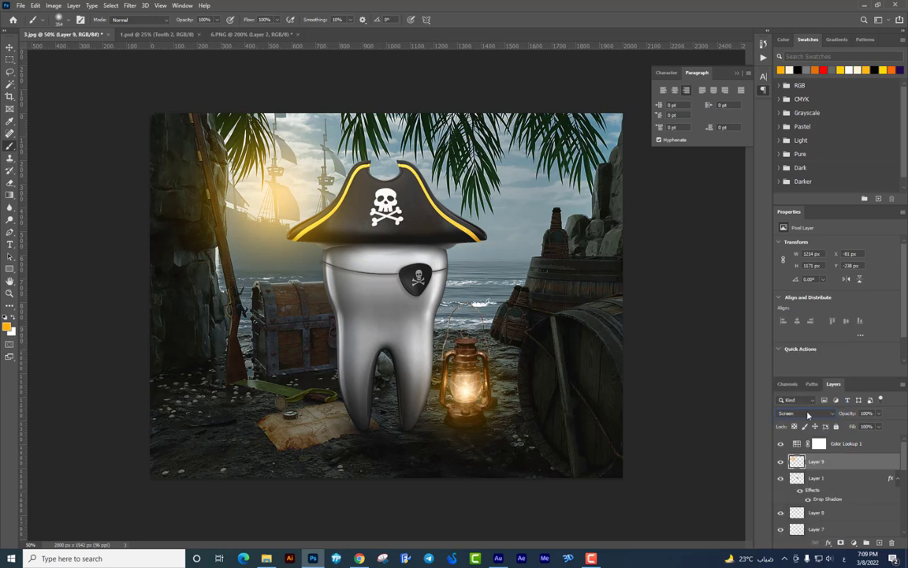
pyautogui.rightClick(821, 468)
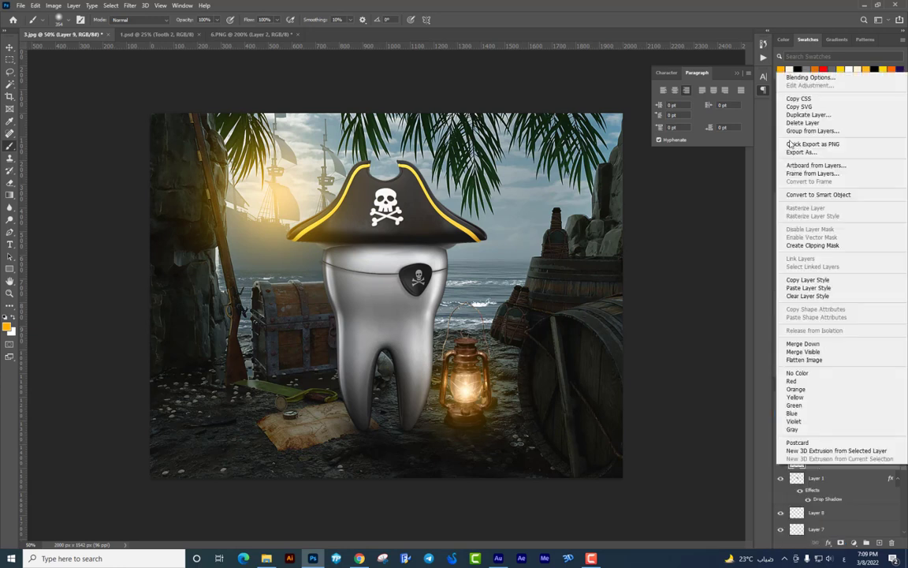
pyautogui.click(810, 78)
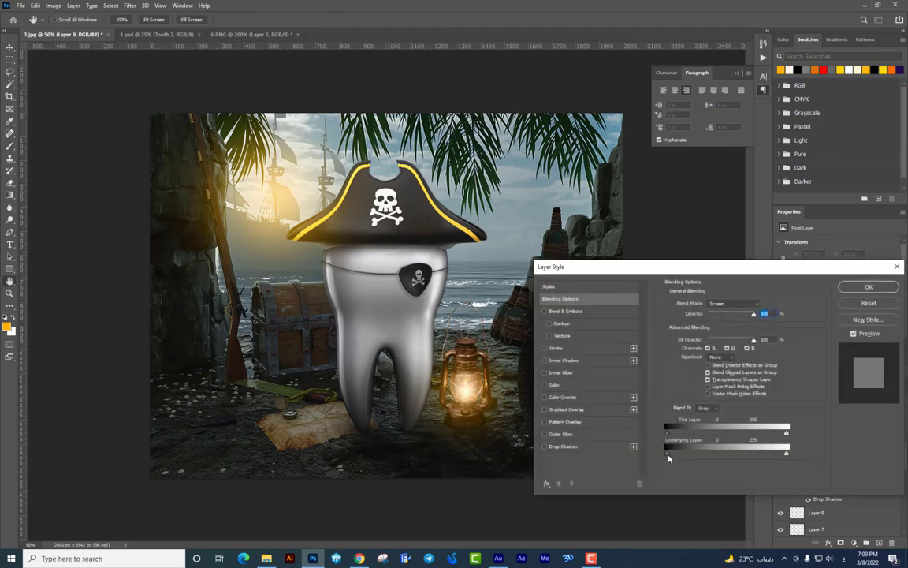
pyautogui.moveTo(667, 456); pyautogui.dragTo(727, 450)
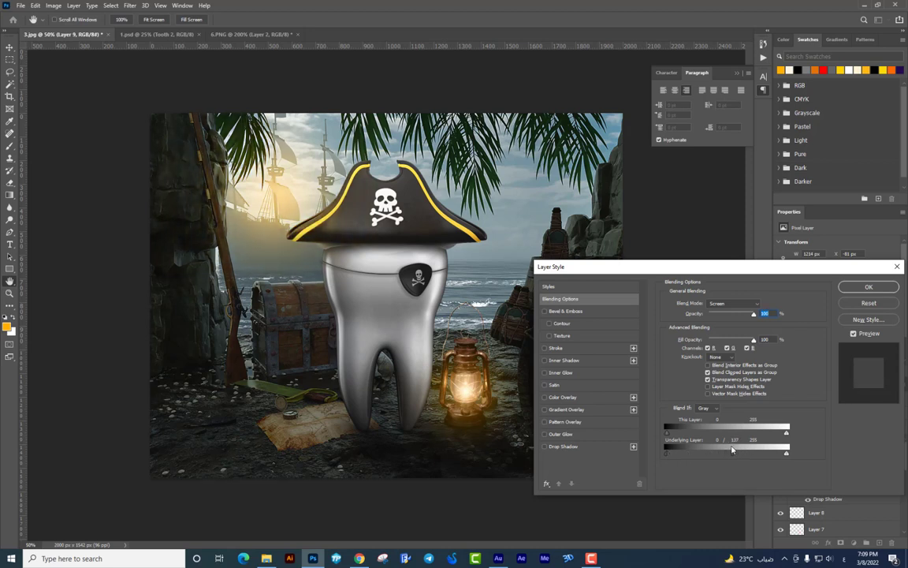
pyautogui.click(869, 289)
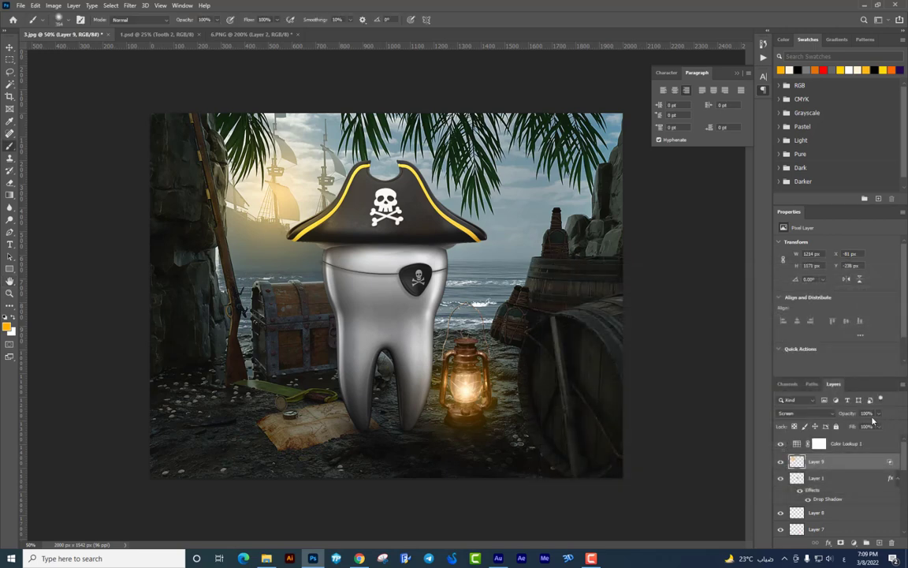
# Lower the glow to 73% opacity, nudge it down-left, and add empty Layer 10
pyautogui.moveTo(878, 413); pyautogui.dragTo(875, 425)
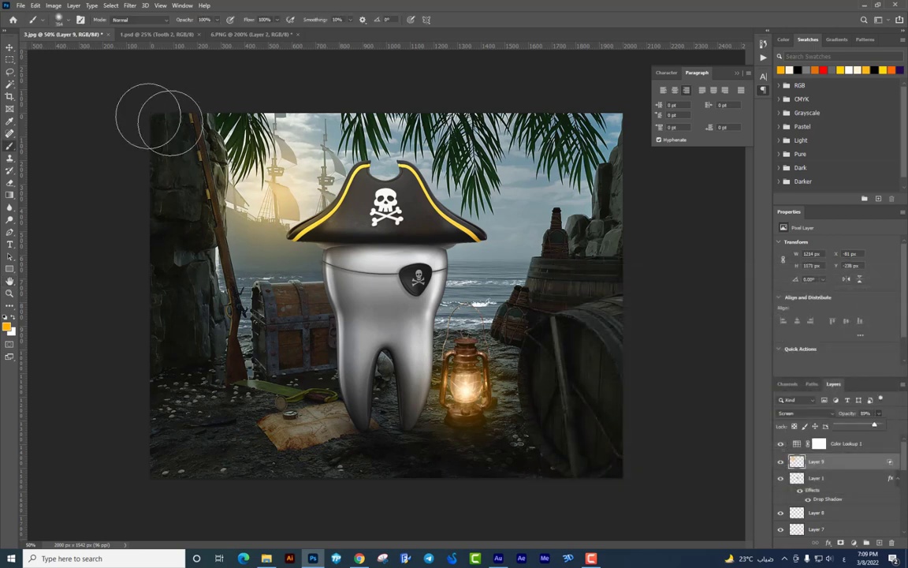
pyautogui.moveTo(871, 425); pyautogui.dragTo(867, 426)
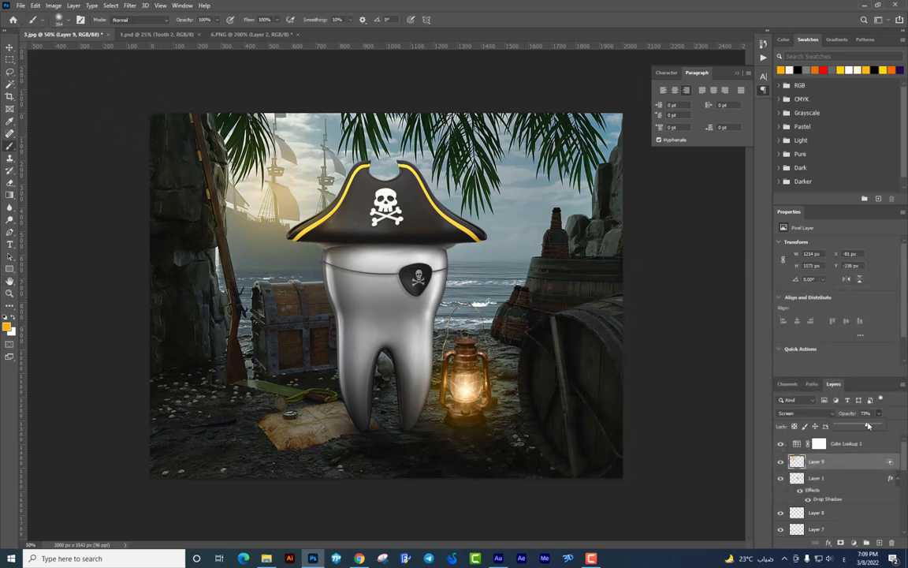
pyautogui.click(8, 49)
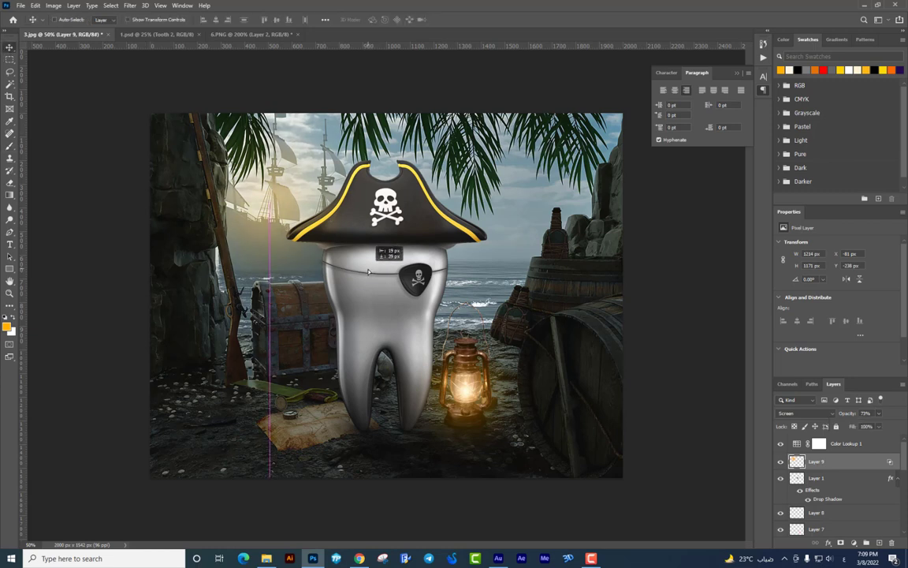
pyautogui.moveTo(374, 237); pyautogui.dragTo(366, 253)
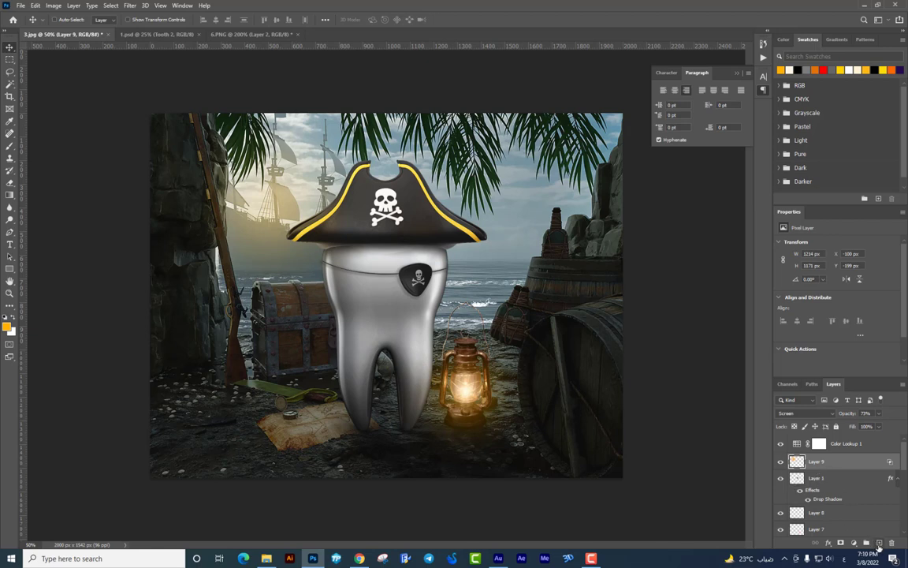
pyautogui.click(878, 543)
pyautogui.click(9, 146)
# Flatten the Soft Round brush tip into an ellipse by reducing its roundness
pyautogui.rightClick(537, 425)
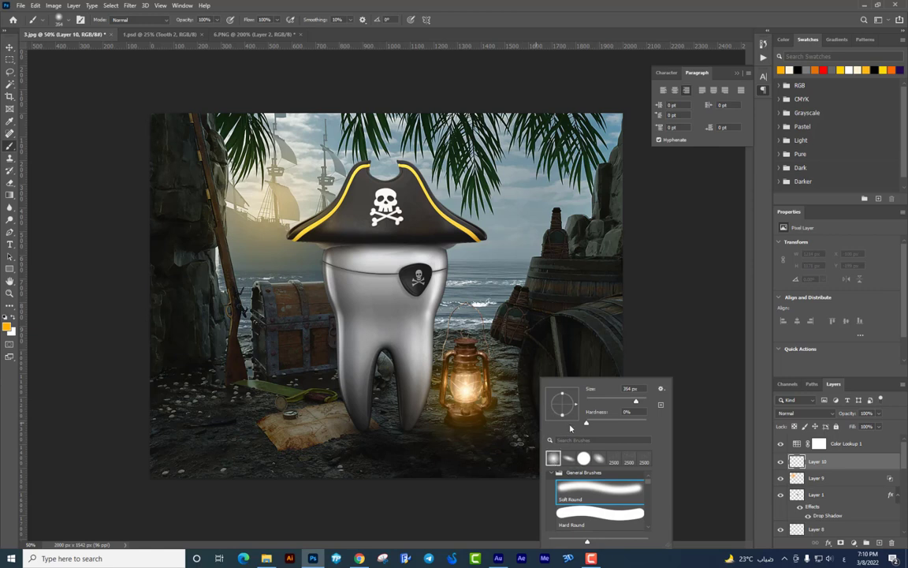
pyautogui.moveTo(562, 415); pyautogui.dragTo(562, 411)
pyautogui.click(249, 38)
# Lower brush Flow and paint a faint orange glow on the ground below the lantern
pyautogui.moveTo(245, 33); pyautogui.dragTo(237, 32)
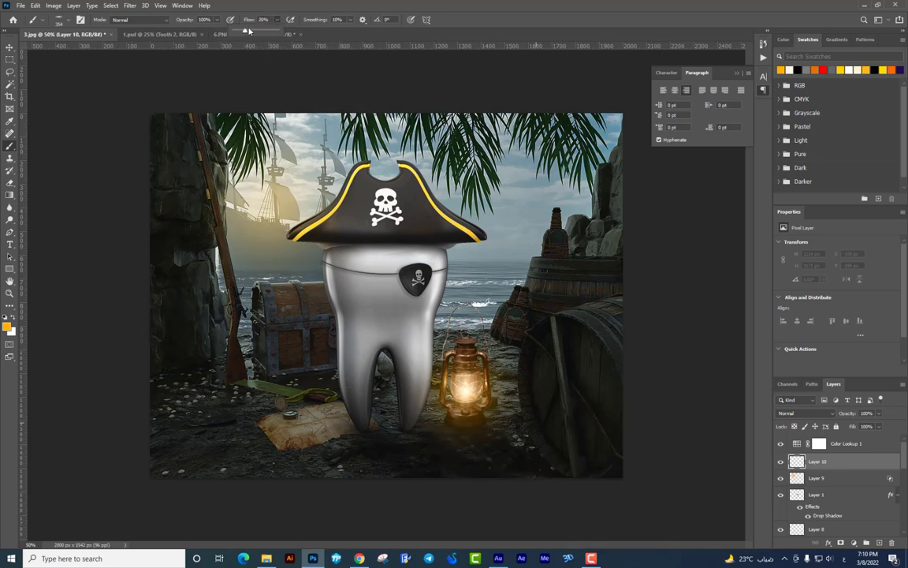
pyautogui.moveTo(429, 413)
pyautogui.mouseDown()
pyautogui.moveTo(506, 434)
pyautogui.moveTo(422, 430)
pyautogui.moveTo(439, 412)
pyautogui.mouseUp()
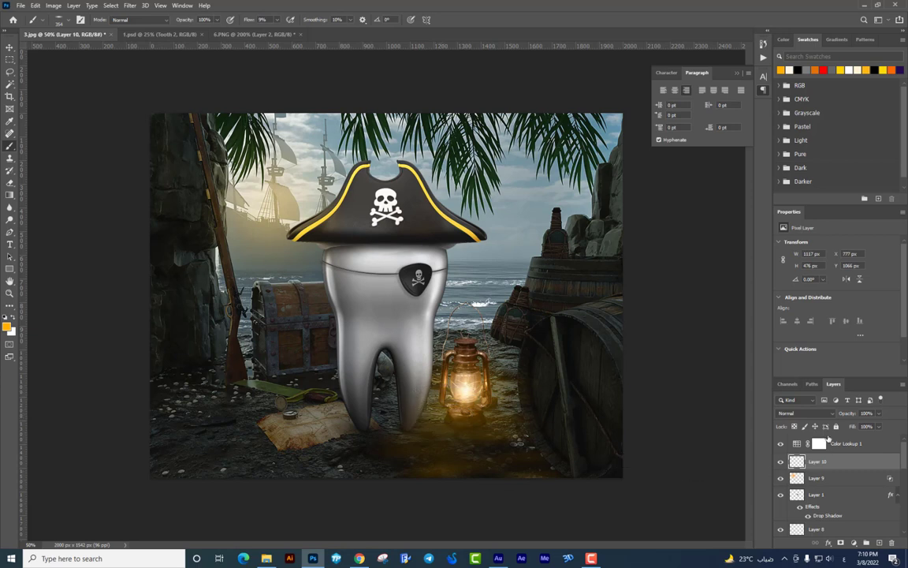
pyautogui.click(814, 415)
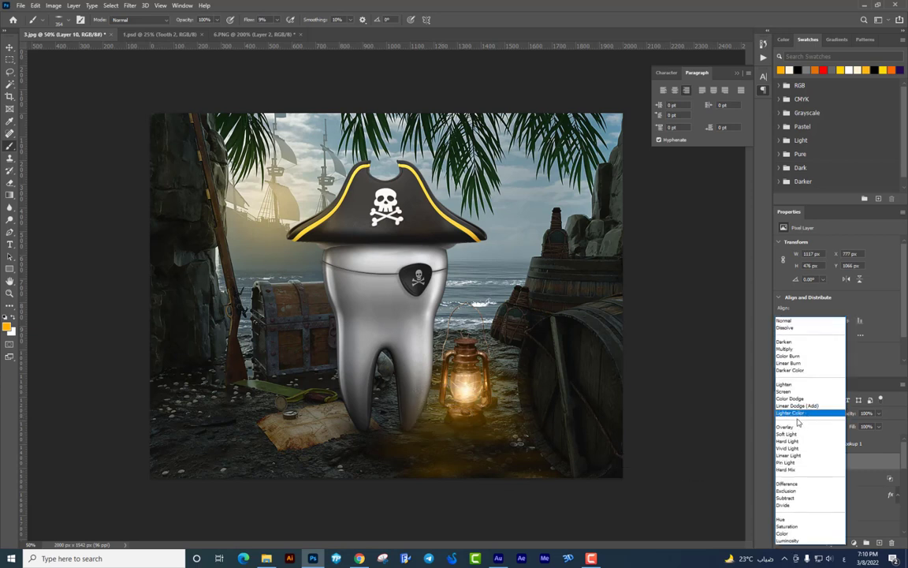
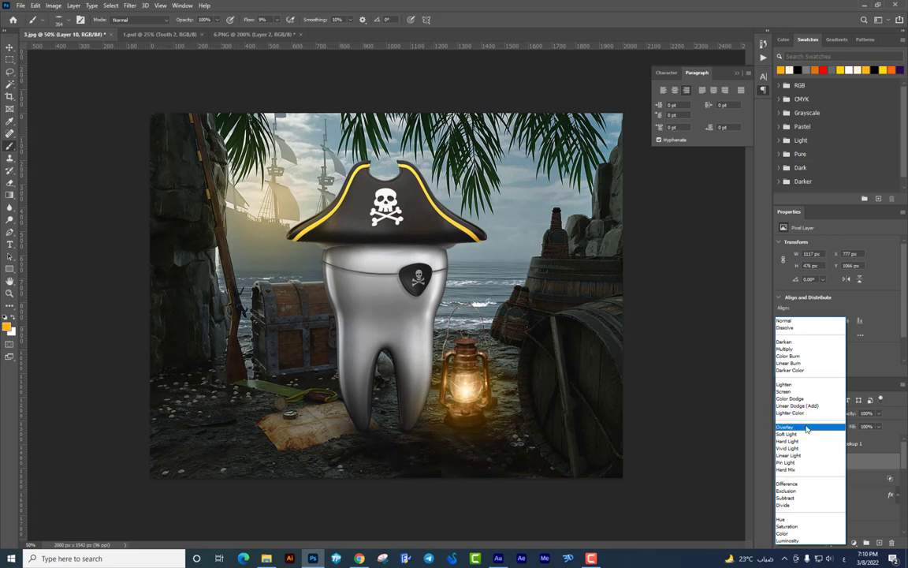
# Set Layer 10 to Soft Light and paint orange glow over and around the lantern
pyautogui.click(799, 358)
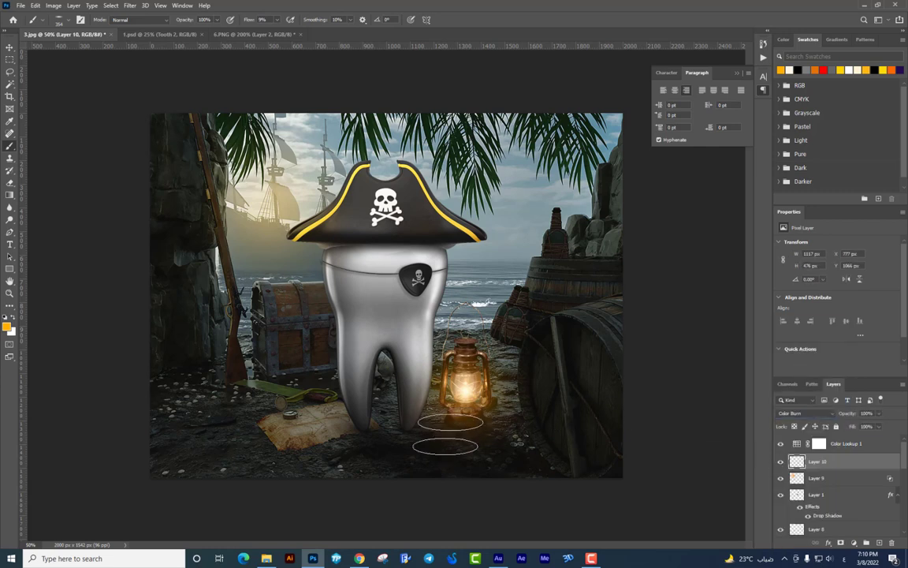
pyautogui.click(812, 415)
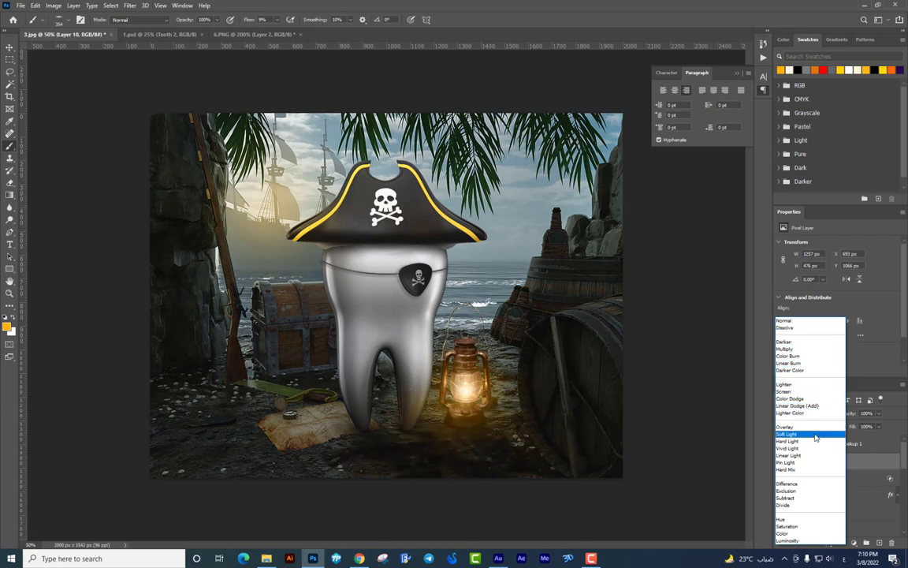
pyautogui.click(816, 437)
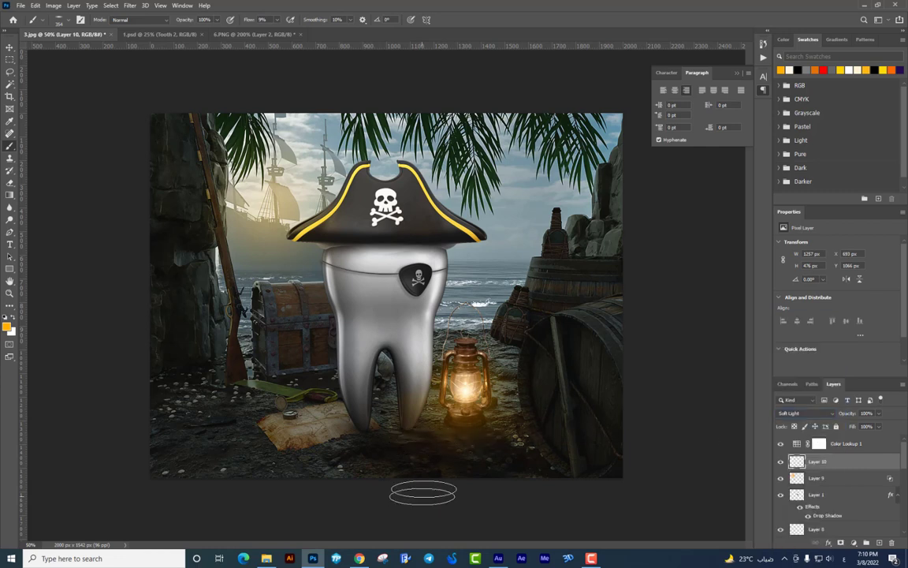
pyautogui.moveTo(536, 417); pyautogui.dragTo(489, 334)
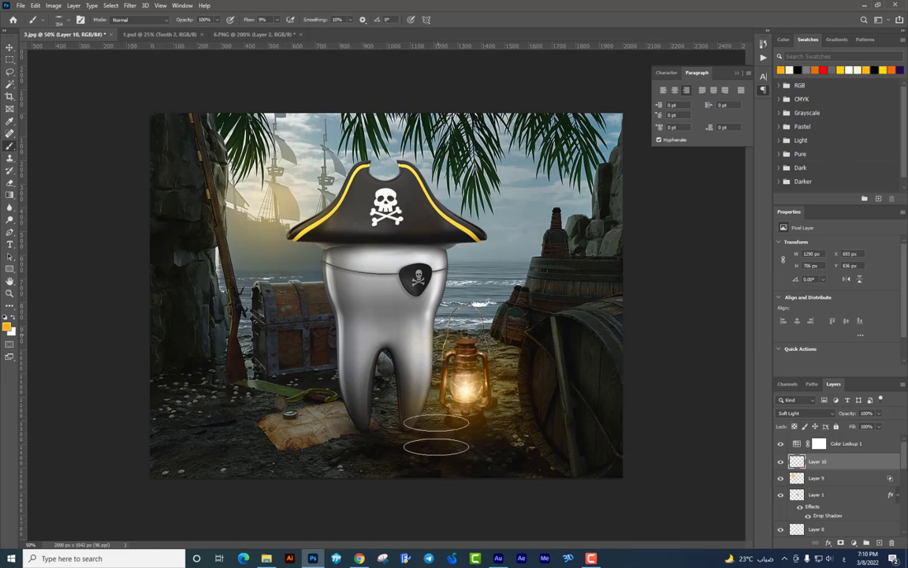
pyautogui.moveTo(441, 361); pyautogui.dragTo(434, 419)
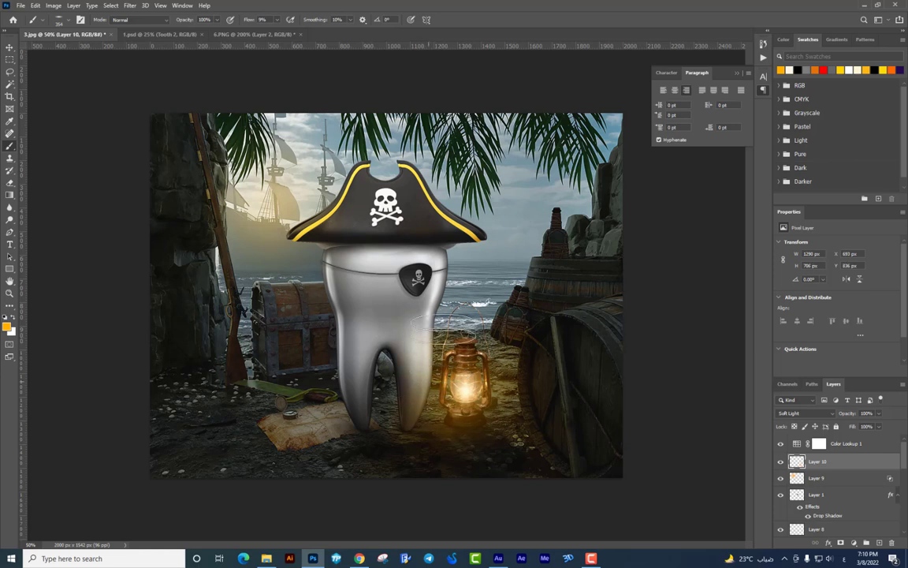
pyautogui.moveTo(407, 286)
pyautogui.mouseDown()
pyautogui.moveTo(452, 316)
pyautogui.moveTo(502, 475)
pyautogui.mouseUp()
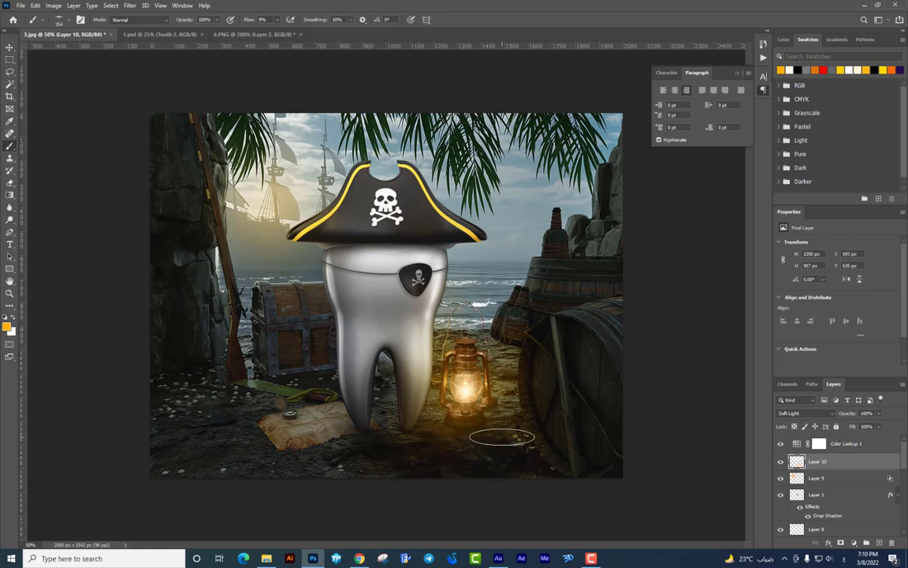
# Compare the glow on and off, then extend it onto the ground and barrel
pyautogui.click(781, 461)
pyautogui.click(780, 461)
pyautogui.click(780, 462)
pyautogui.click(781, 461)
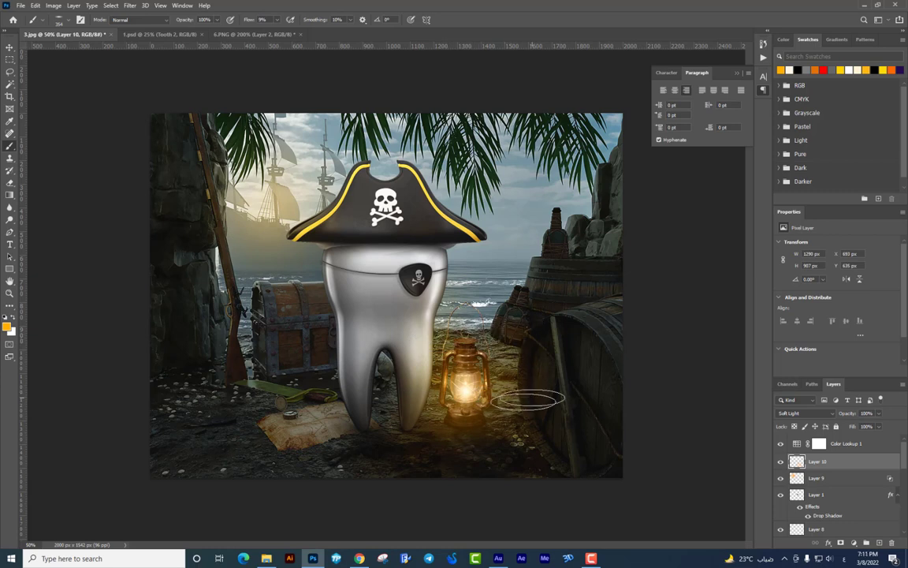
pyautogui.moveTo(528, 401); pyautogui.dragTo(541, 458)
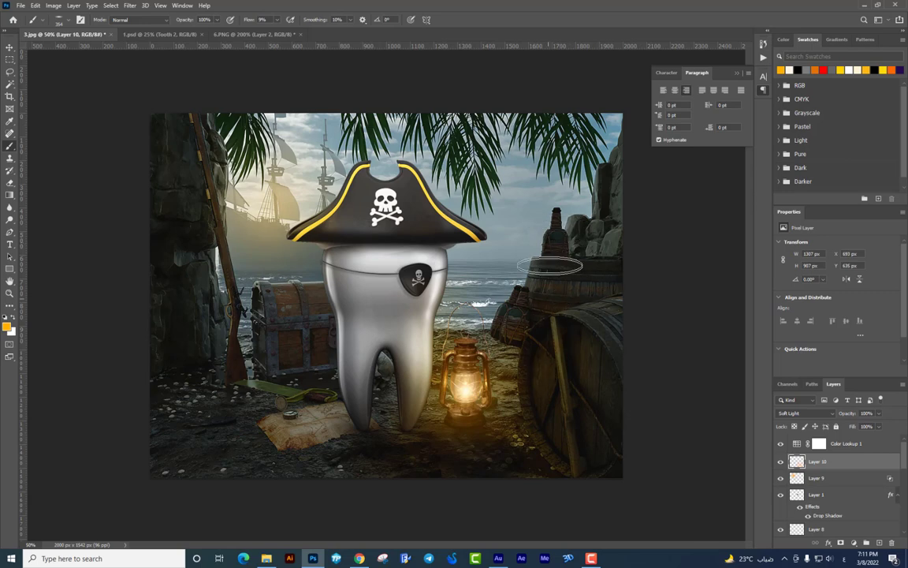
pyautogui.moveTo(550, 265); pyautogui.dragTo(473, 296)
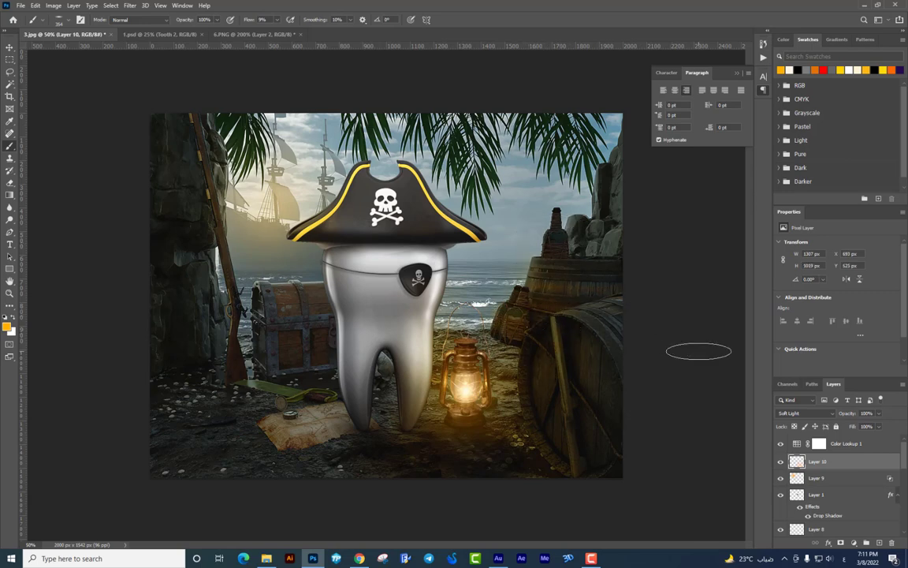
pyautogui.hotkey('ctrl', '-')
pyautogui.hotkey('ctrl', '+')
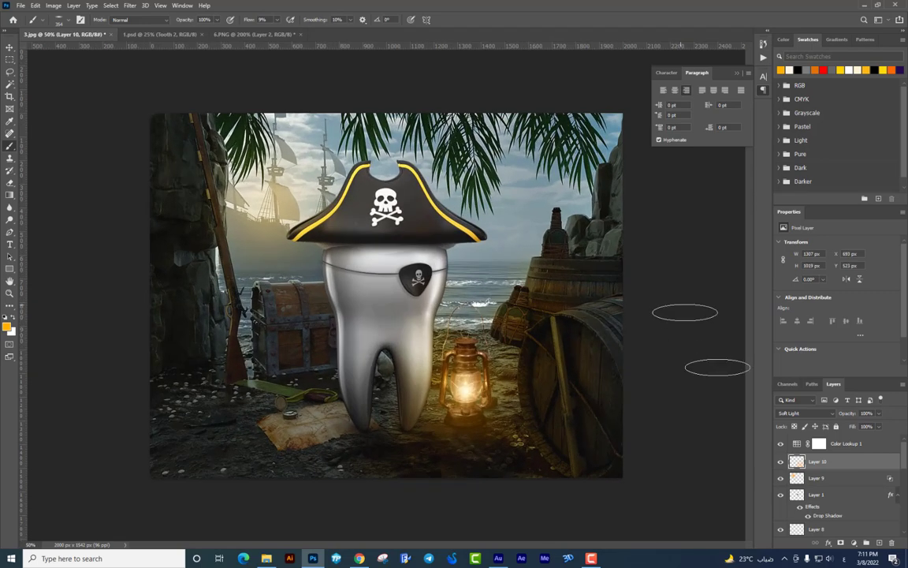
# Add a new layer above Tooth 2 and brush orange on the tooth's right side
pyautogui.click(9, 49)
pyautogui.rightClick(363, 323)
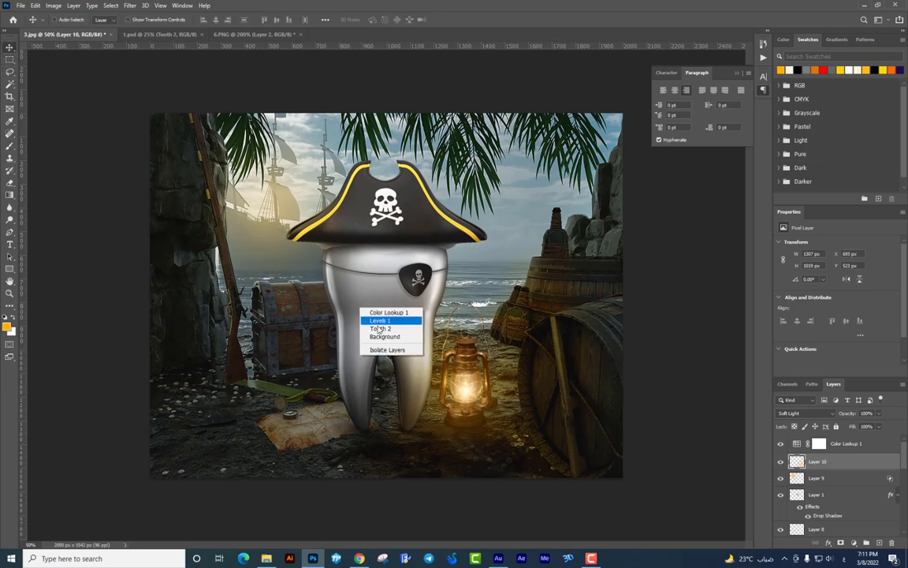
pyautogui.click(386, 328)
pyautogui.click(386, 323)
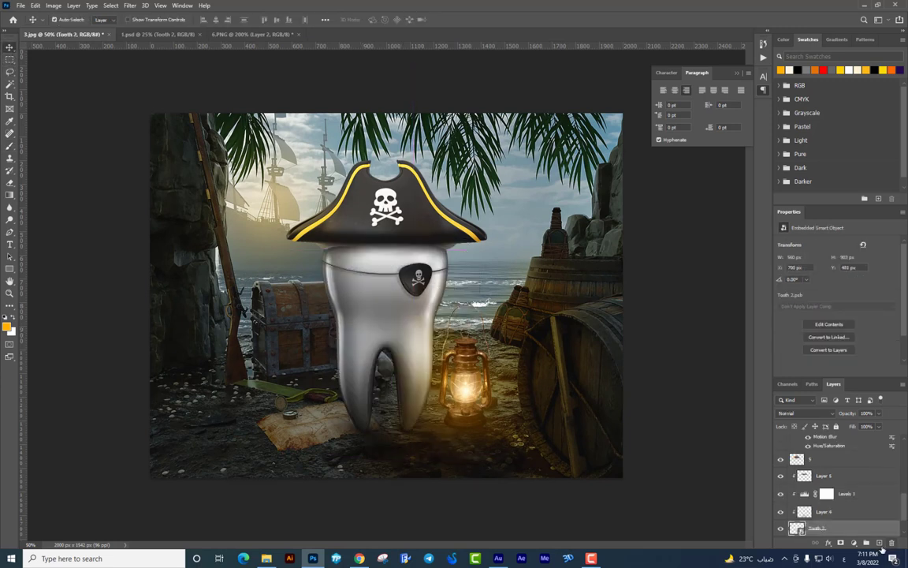
pyautogui.click(879, 542)
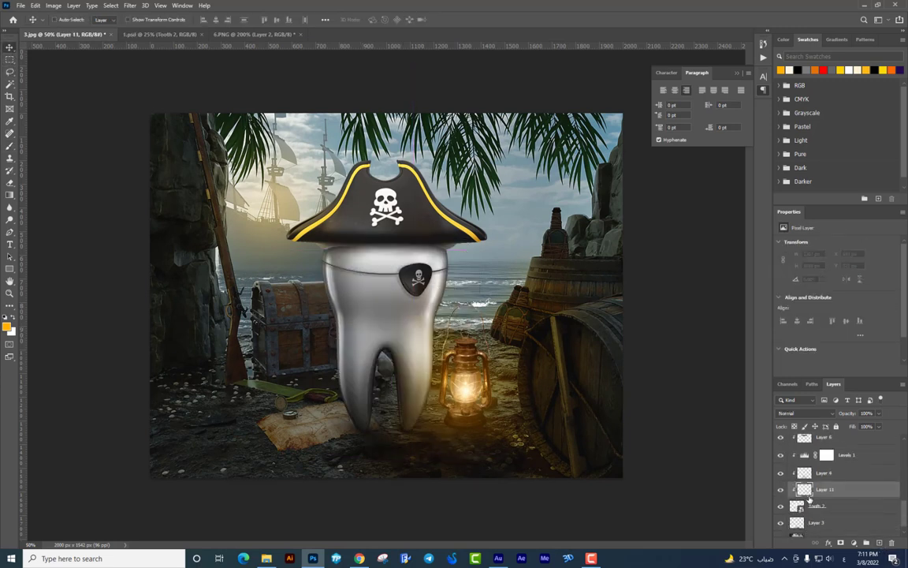
pyautogui.click(9, 145)
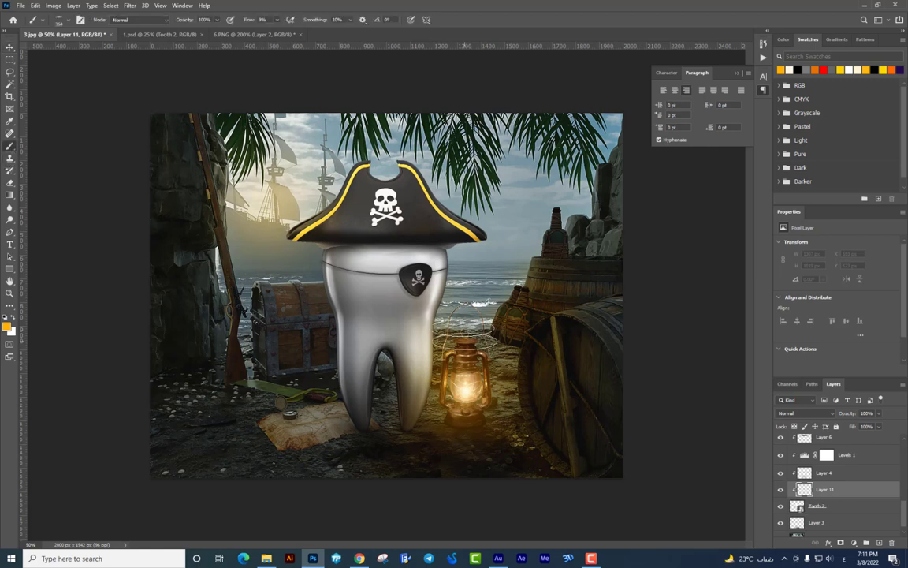
pyautogui.moveTo(422, 284)
pyautogui.mouseDown()
pyautogui.moveTo(418, 316)
pyautogui.moveTo(467, 337)
pyautogui.mouseUp()
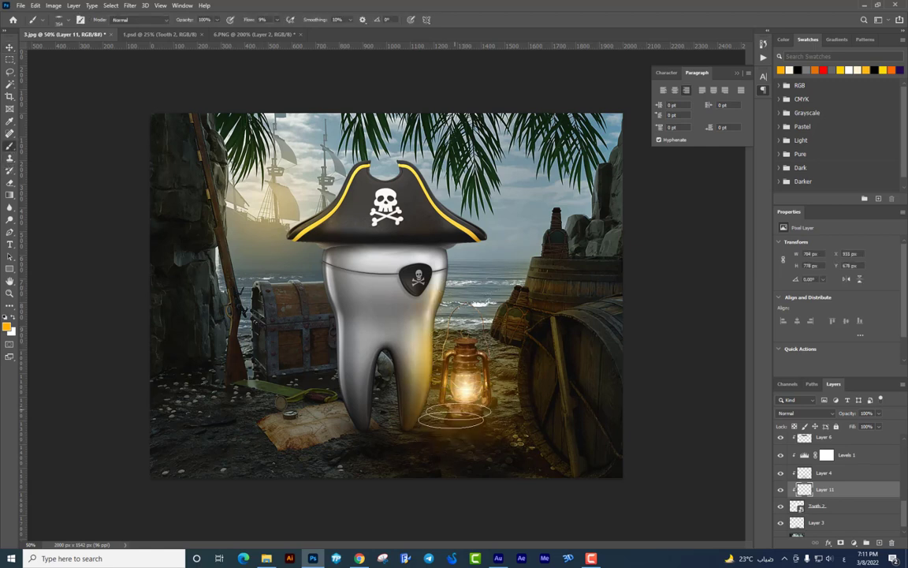
# Blend the tooth glow as Darker Color, erase the excess and lower opacity to 36%
pyautogui.click(794, 414)
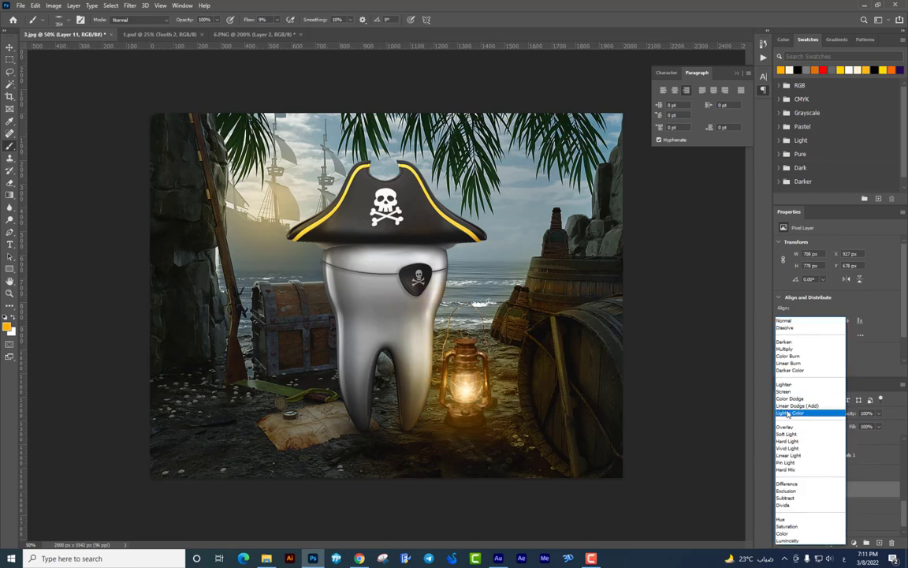
pyautogui.click(798, 370)
pyautogui.click(10, 182)
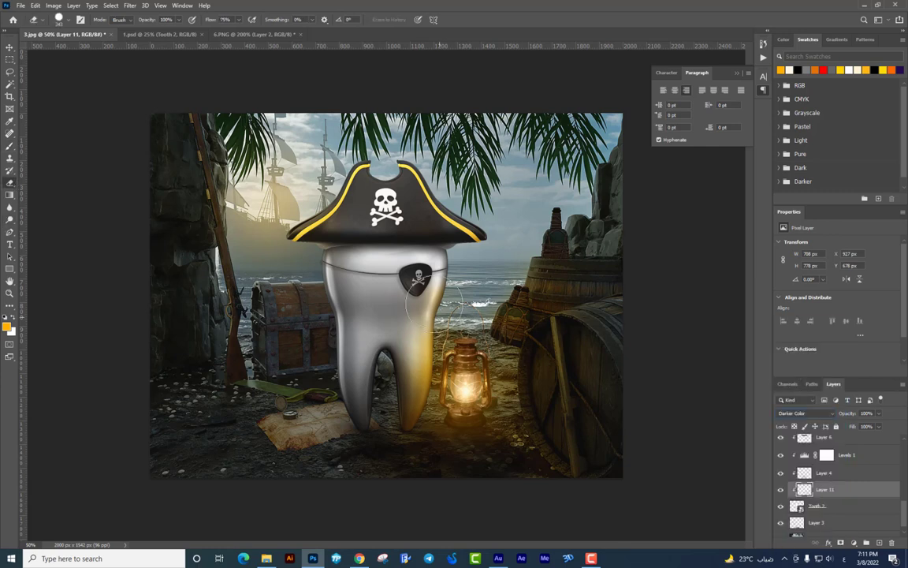
pyautogui.rightClick(466, 296)
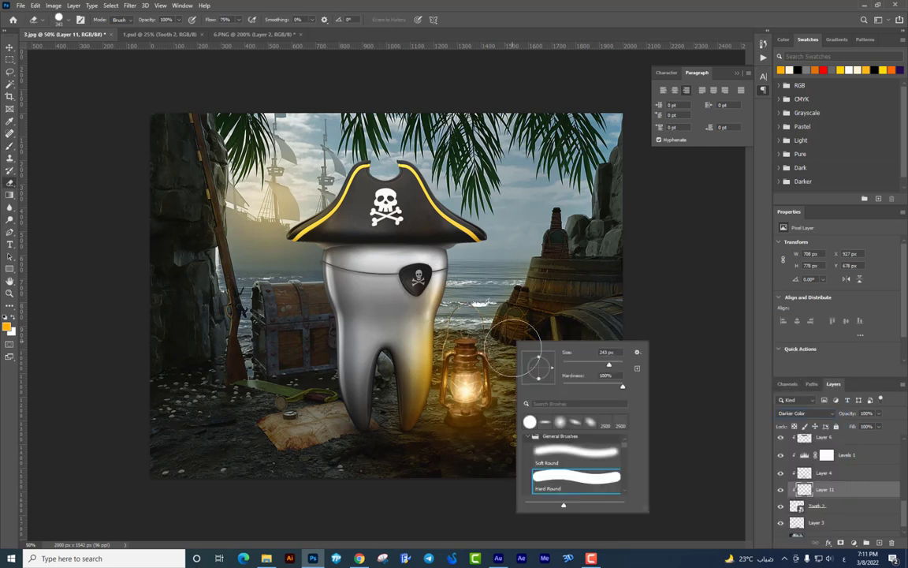
pyautogui.press('Escape')
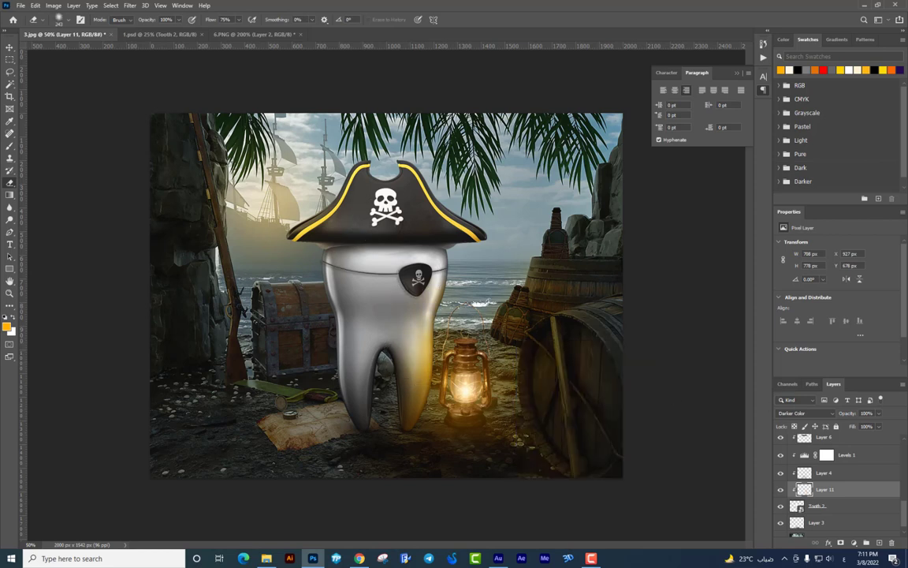
pyautogui.moveTo(881, 414); pyautogui.dragTo(872, 426)
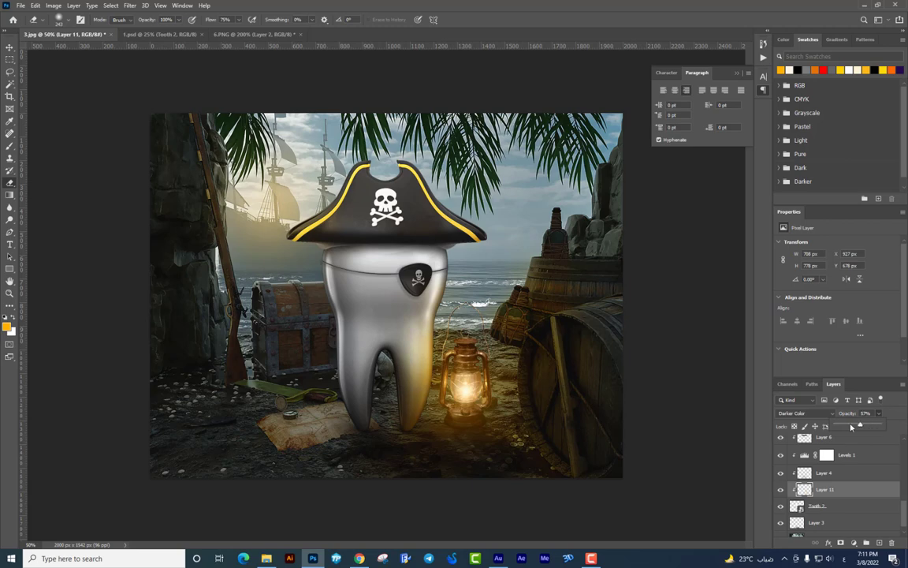
pyautogui.hotkey('ctrl', '-')
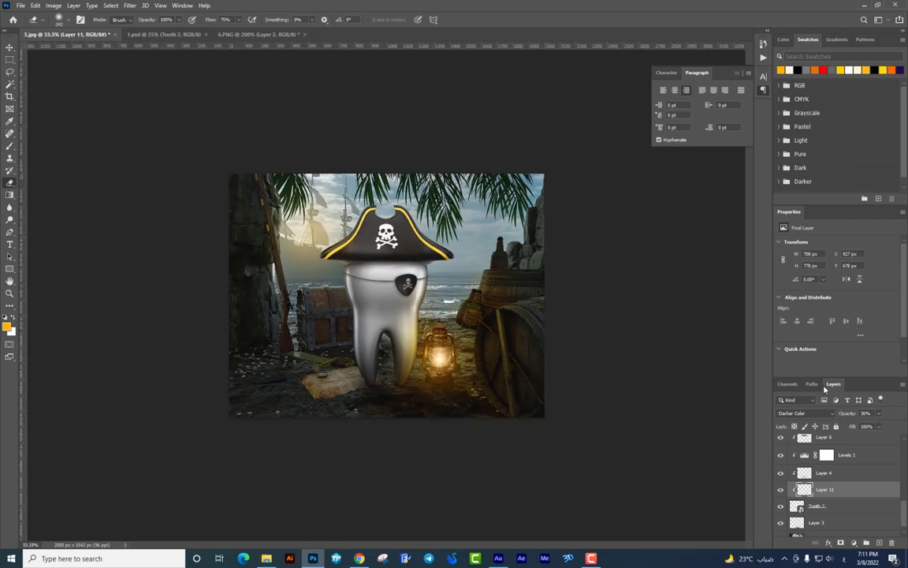
pyautogui.hotkey('ctrl', '+')
pyautogui.hotkey('ctrl', '-')
pyautogui.hotkey('ctrl', '+')
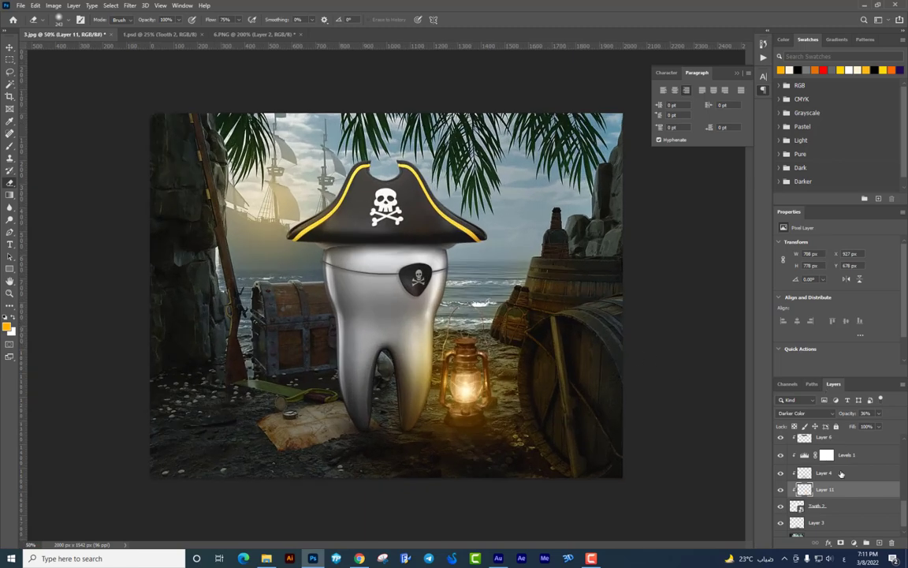
pyautogui.scroll(5, 853, 455)
# Add a Selective Color layer above Color Lookup 1, adjusting the Reds and Yellows magenta and black
pyautogui.click(843, 443)
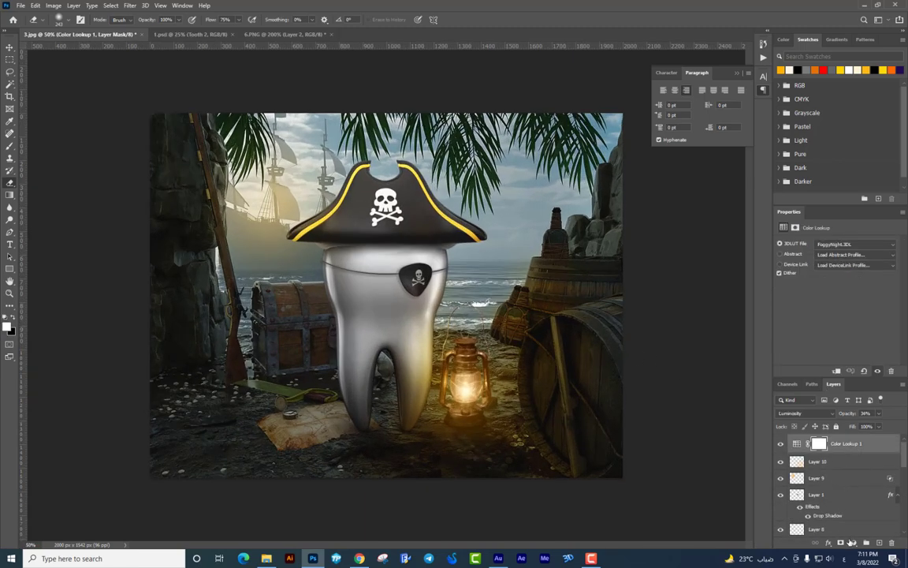
pyautogui.click(867, 543)
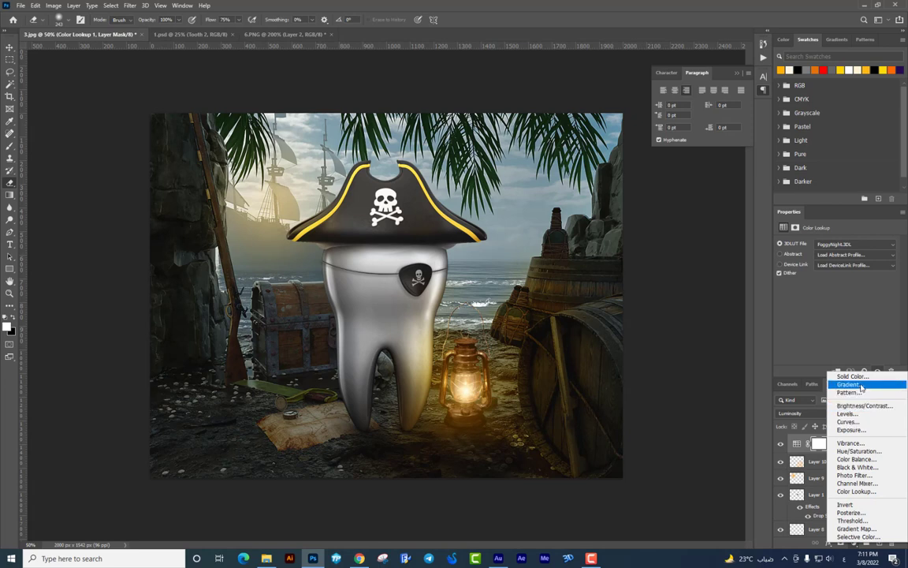
pyautogui.click(859, 537)
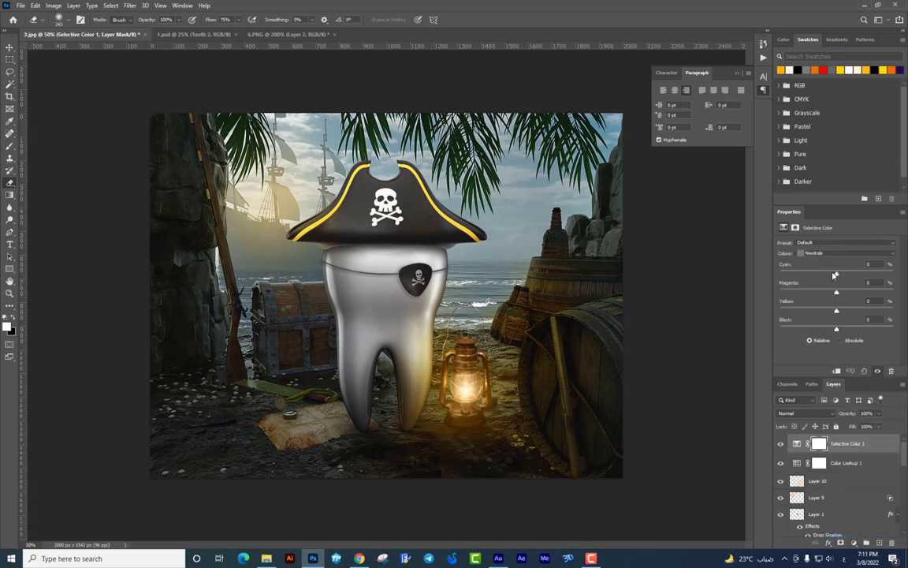
pyautogui.click(834, 253)
pyautogui.click(828, 260)
pyautogui.moveTo(843, 296); pyautogui.dragTo(846, 297)
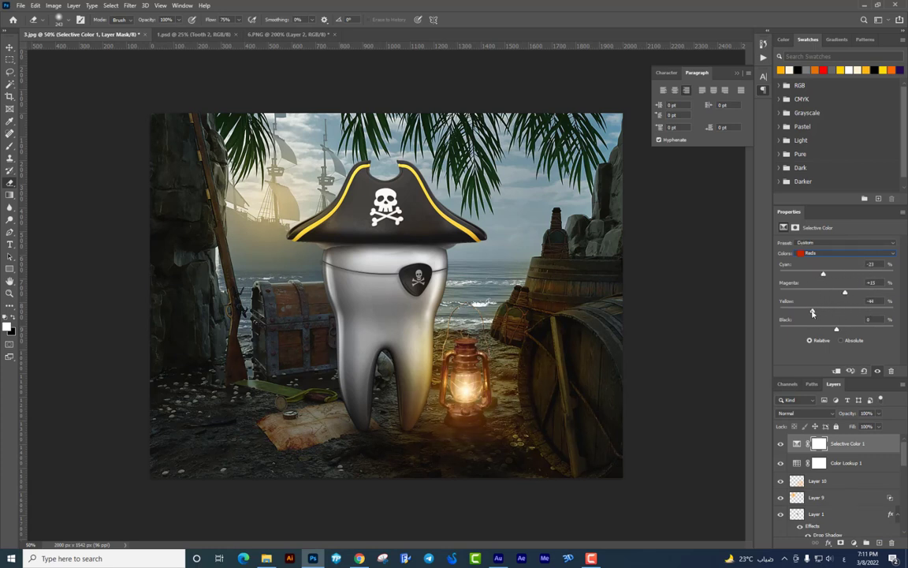
pyautogui.moveTo(885, 330); pyautogui.dragTo(834, 331)
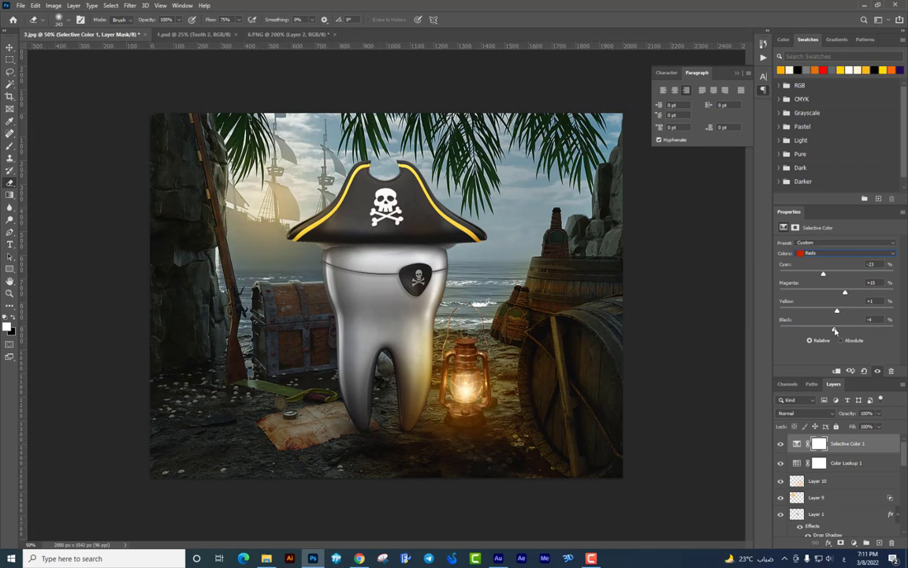
pyautogui.click(834, 253)
pyautogui.click(840, 264)
pyautogui.moveTo(852, 293); pyautogui.dragTo(837, 293)
pyautogui.moveTo(837, 331); pyautogui.dragTo(845, 330)
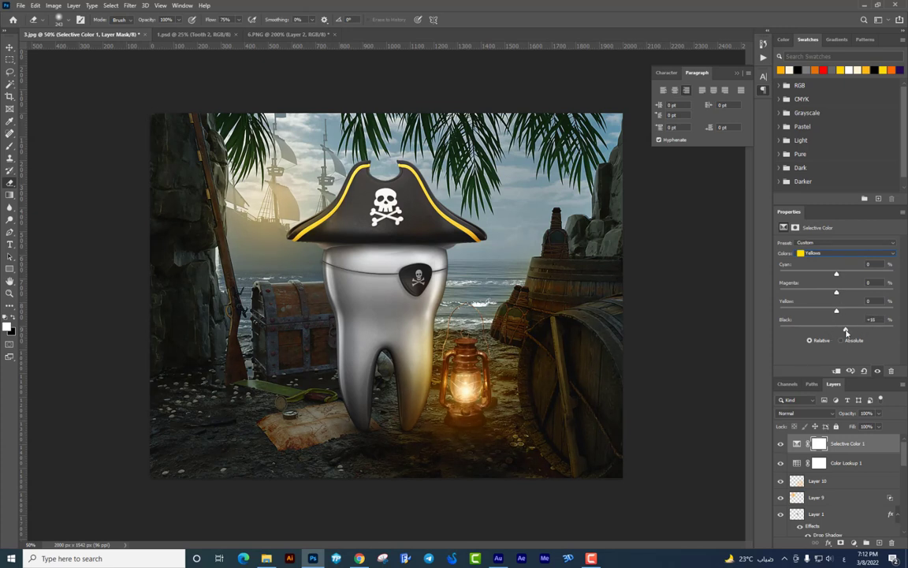
# Set Selective Color Whites to Magenta -77 with less black, and Neutrals to Yellow +4
pyautogui.click(828, 253)
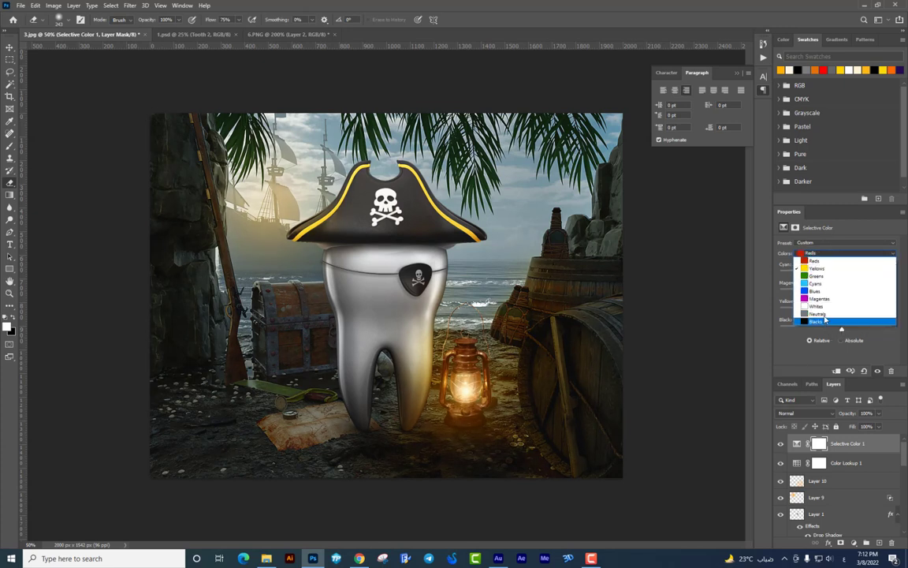
pyautogui.click(836, 293)
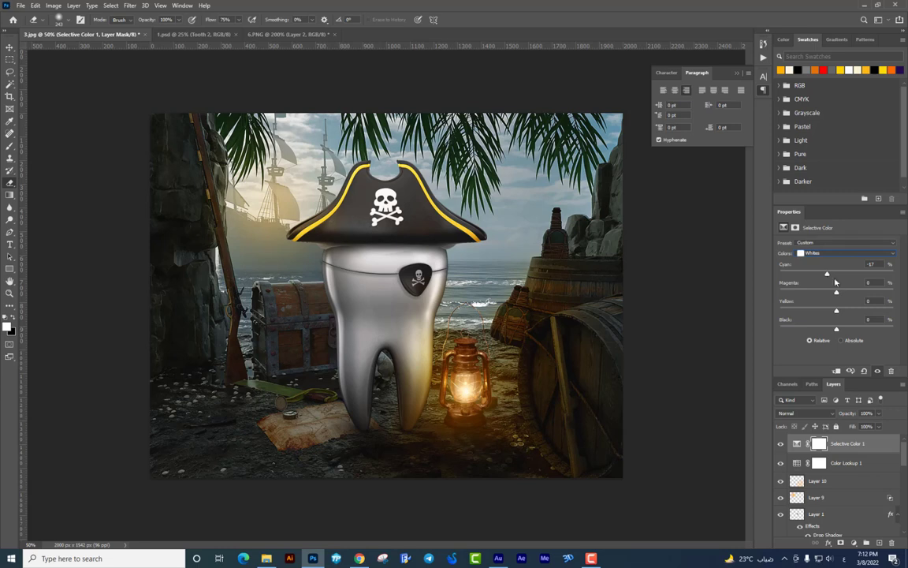
pyautogui.moveTo(836, 291); pyautogui.dragTo(789, 292)
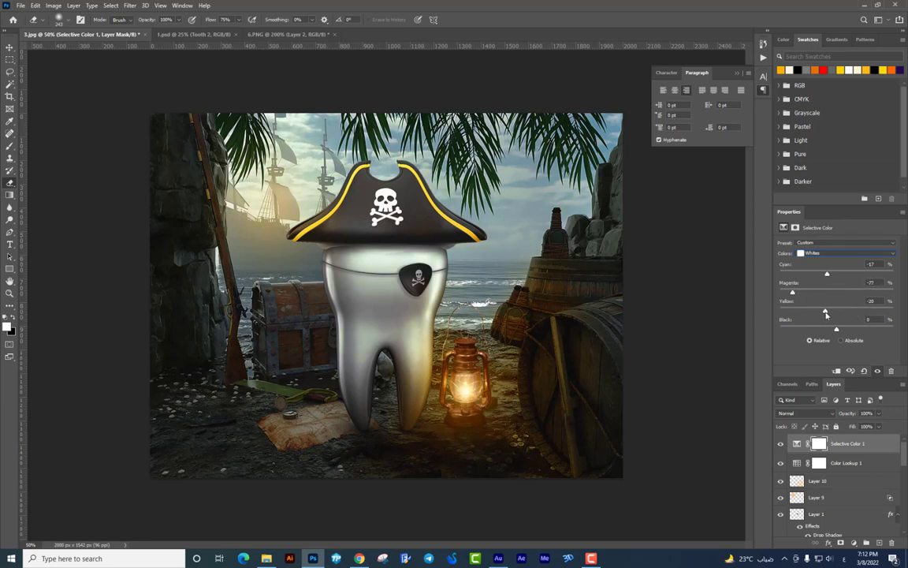
pyautogui.moveTo(836, 329); pyautogui.dragTo(821, 330)
pyautogui.click(843, 252)
pyautogui.click(808, 308)
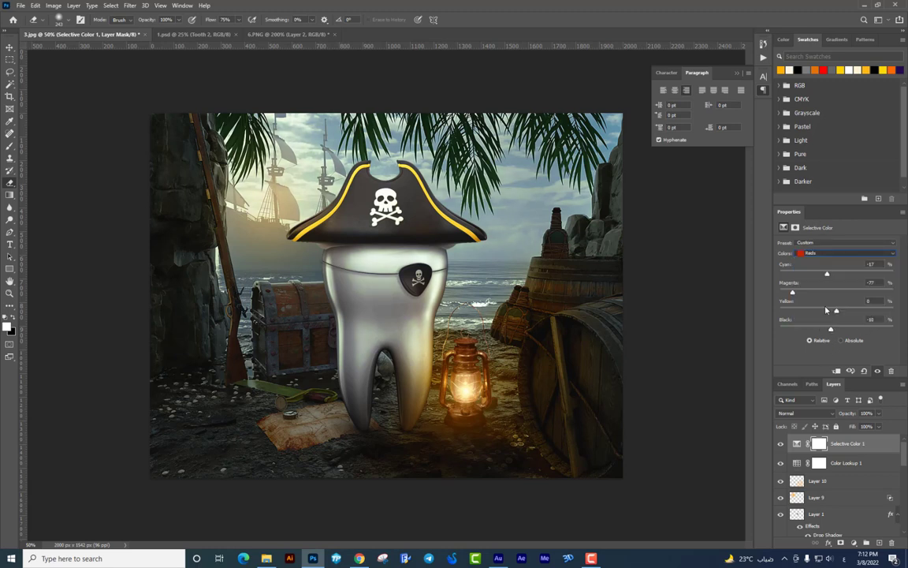
pyautogui.moveTo(837, 274)
pyautogui.mouseDown()
pyautogui.moveTo(825, 274)
pyautogui.moveTo(848, 281)
pyautogui.moveTo(831, 294)
pyautogui.mouseUp()
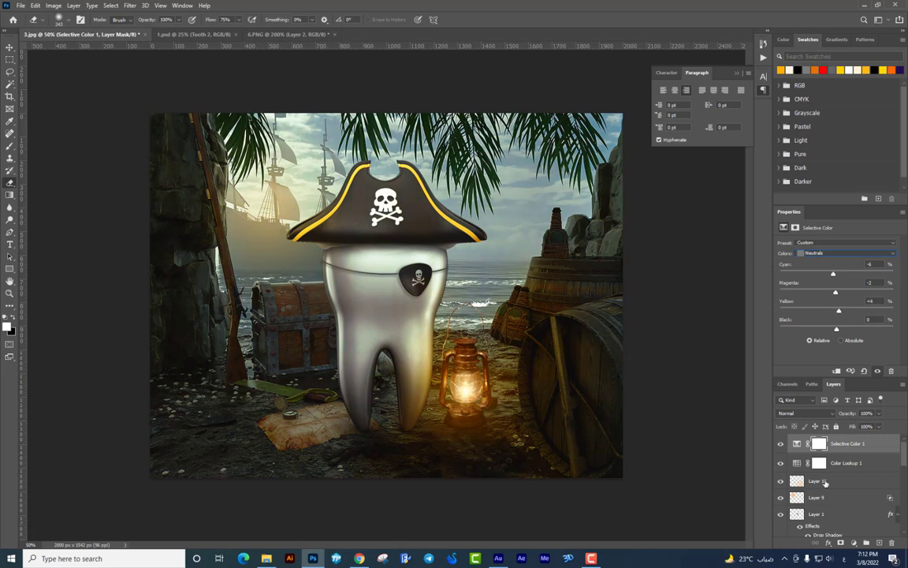
pyautogui.click(853, 542)
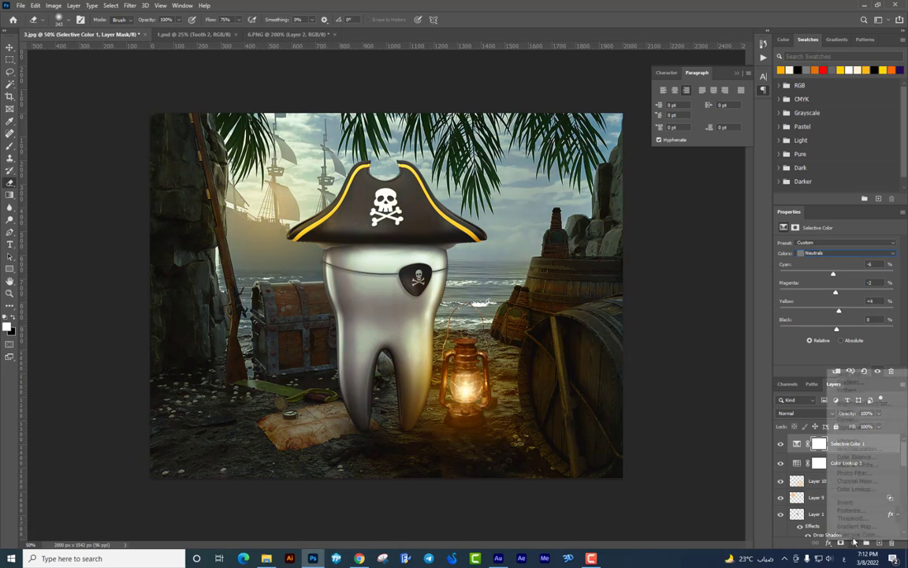
# Add a Color Balance layer pushing the Shadows toward cyan and blue
pyautogui.click(820, 447)
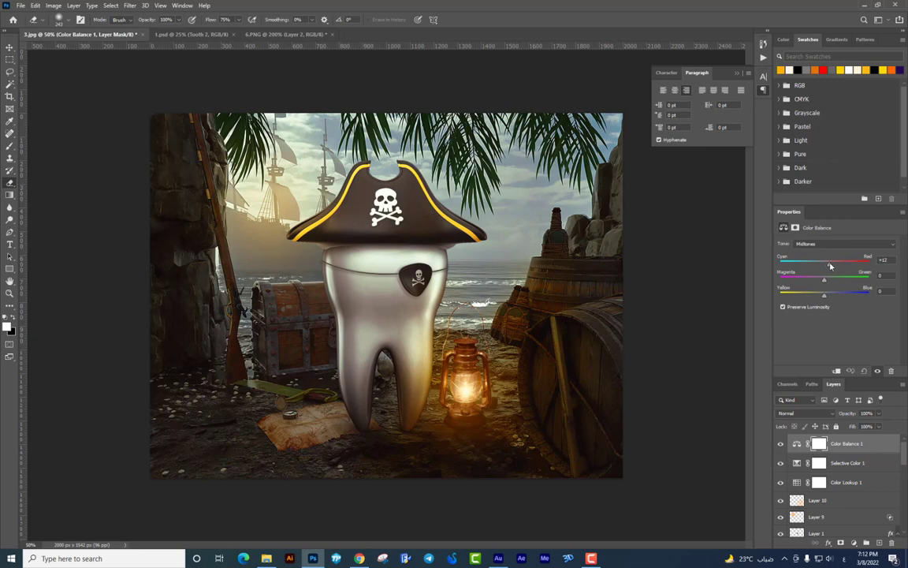
pyautogui.click(843, 243)
pyautogui.click(808, 233)
pyautogui.moveTo(825, 262); pyautogui.dragTo(826, 297)
# Shift Layer 10 slightly and lightly erase part of it with 10% eraser flow
pyautogui.click(9, 48)
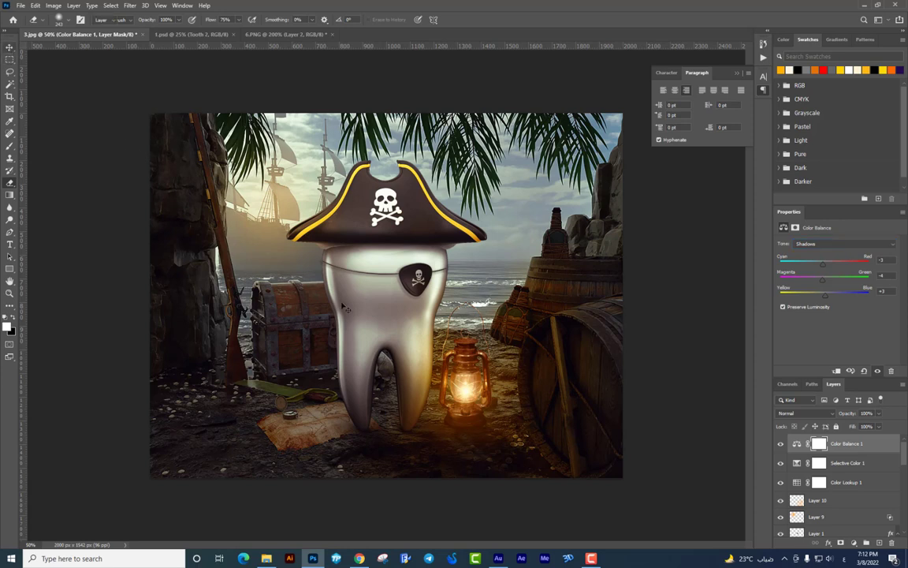
pyautogui.rightClick(424, 365)
pyautogui.click(443, 393)
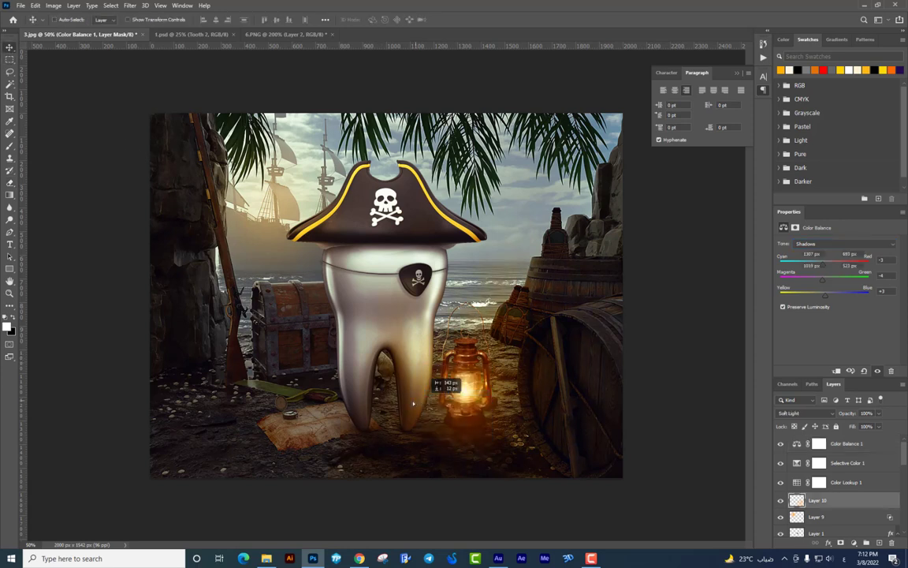
pyautogui.moveTo(430, 362)
pyautogui.mouseDown()
pyautogui.moveTo(554, 358)
pyautogui.moveTo(465, 358)
pyautogui.mouseUp()
pyautogui.click(9, 182)
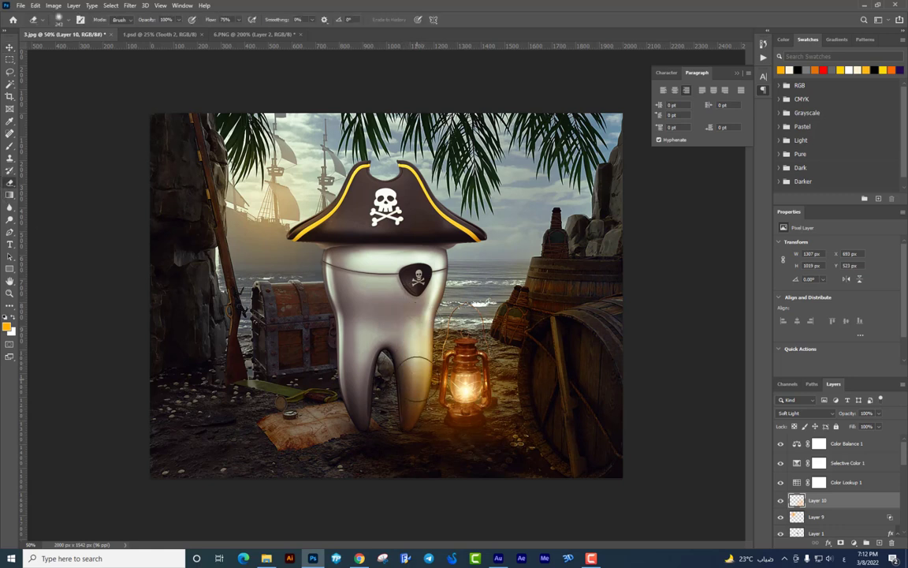
pyautogui.click(238, 20)
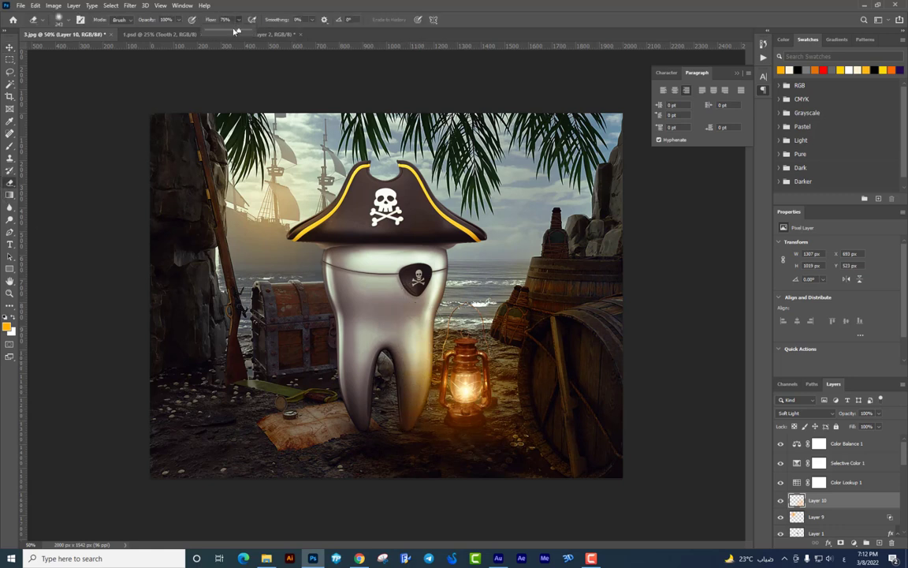
pyautogui.click(378, 300)
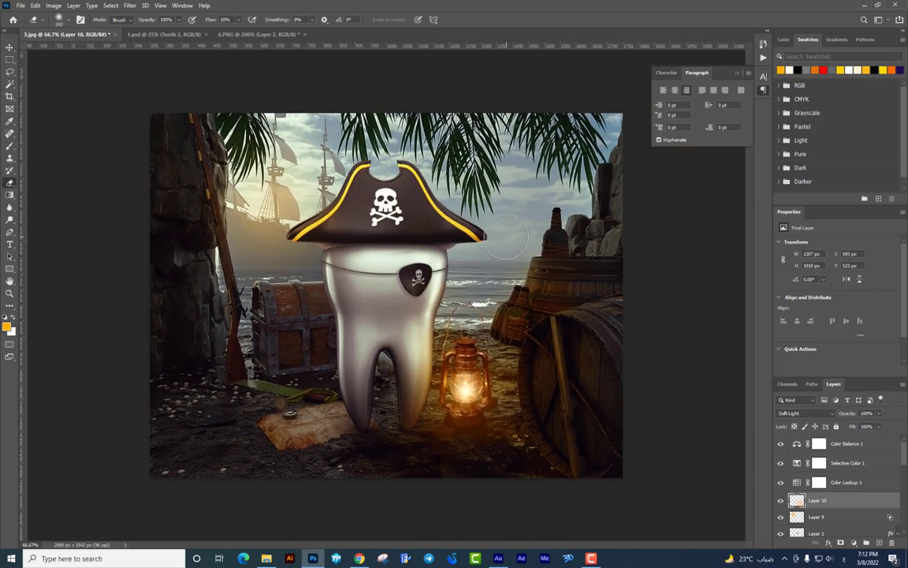
pyautogui.click(781, 500)
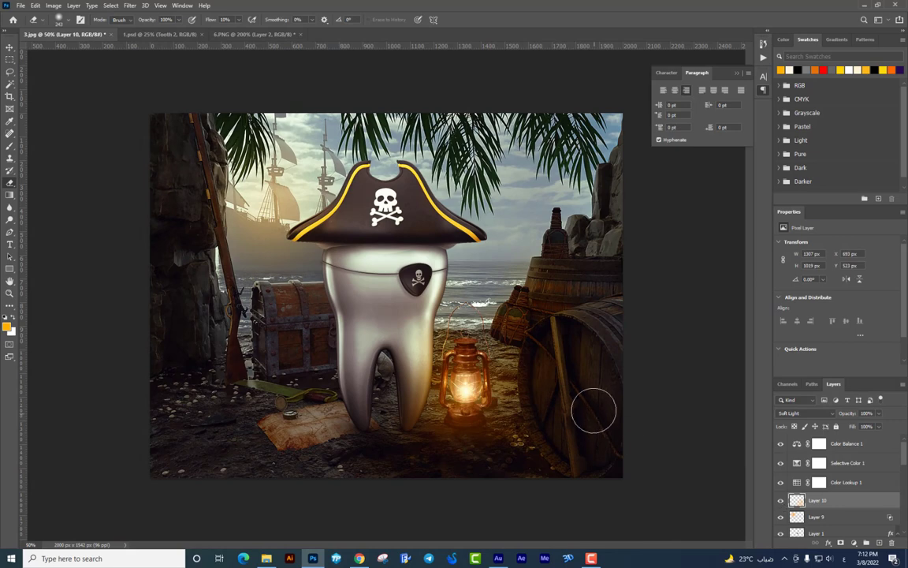
pyautogui.press('v')
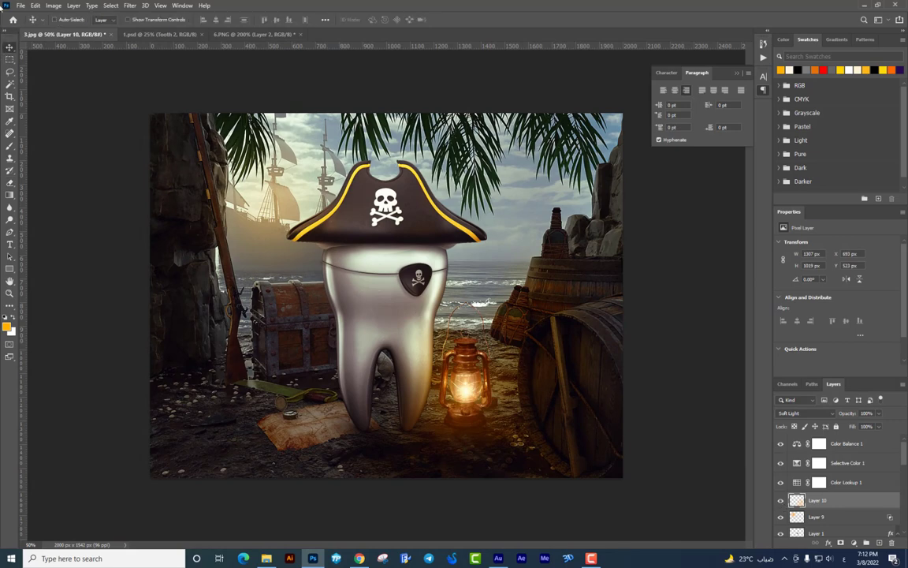
pyautogui.hotkey('ctrl', '+')
# Place the orange Arabic headline محدش هيقدر in Myriad Arabic at the lower left, then reselect its text
pyautogui.press('t')
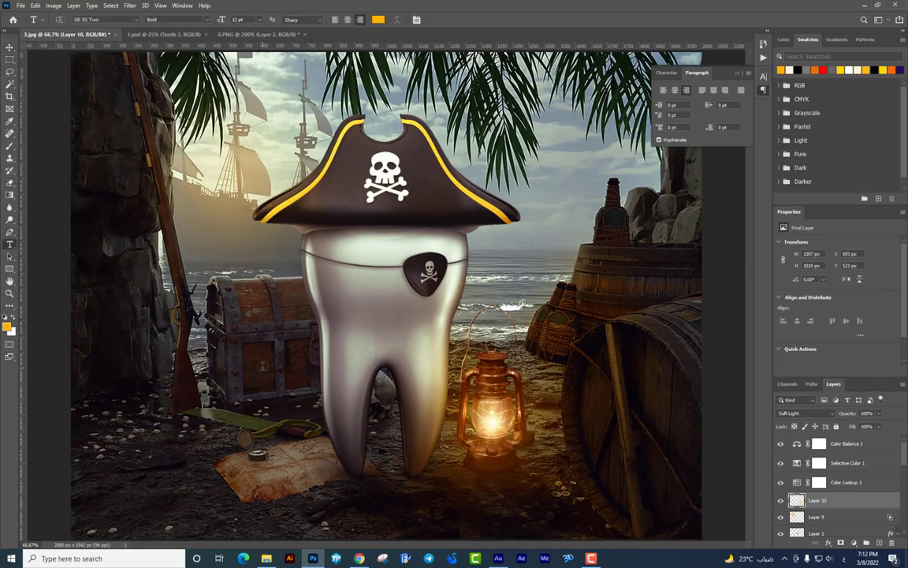
pyautogui.click(263, 366)
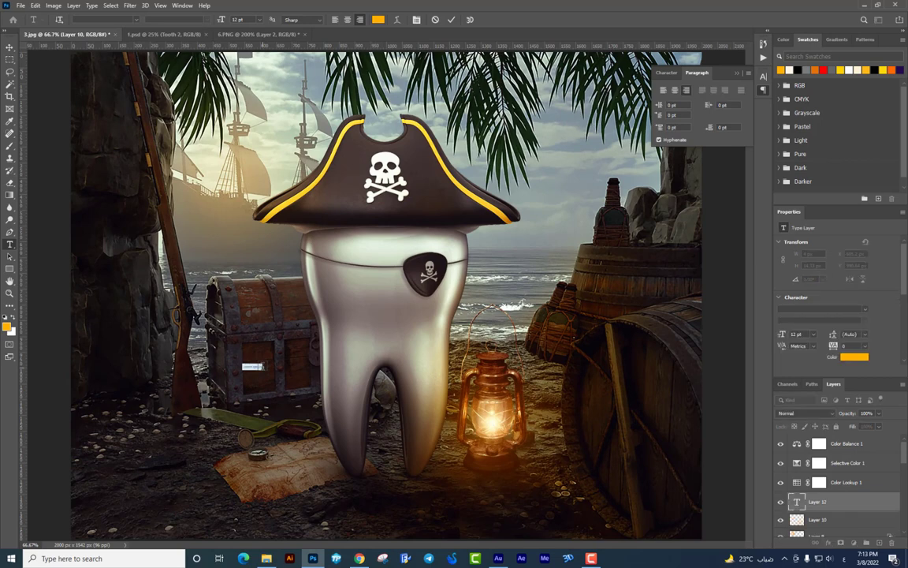
pyautogui.press('BackSpace')
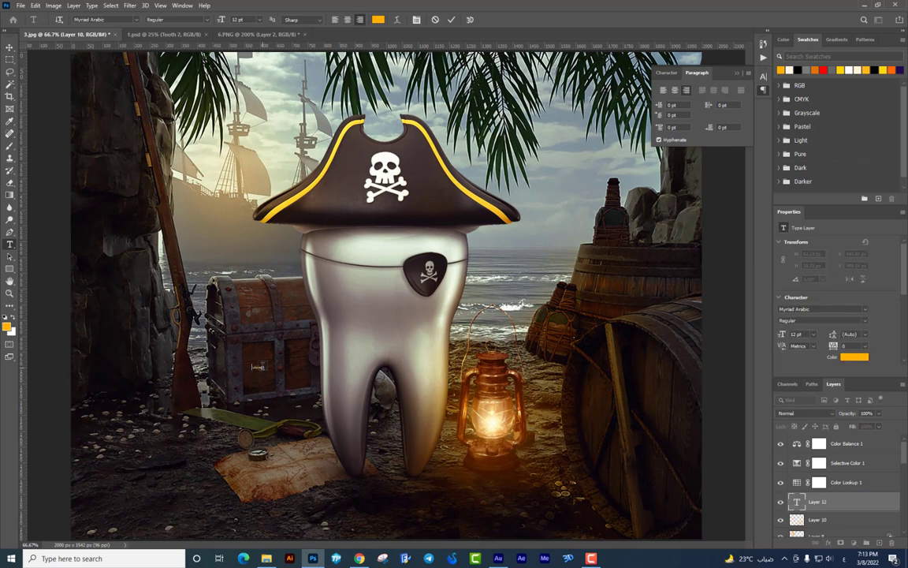
pyautogui.hotkey('alt', 'Tab')
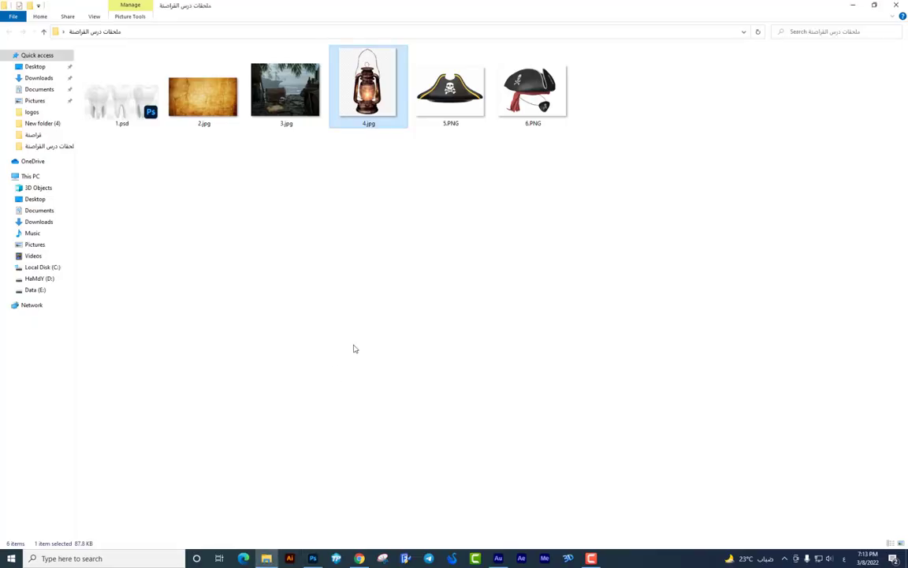
pyautogui.hotkey('alt', 'Tab')
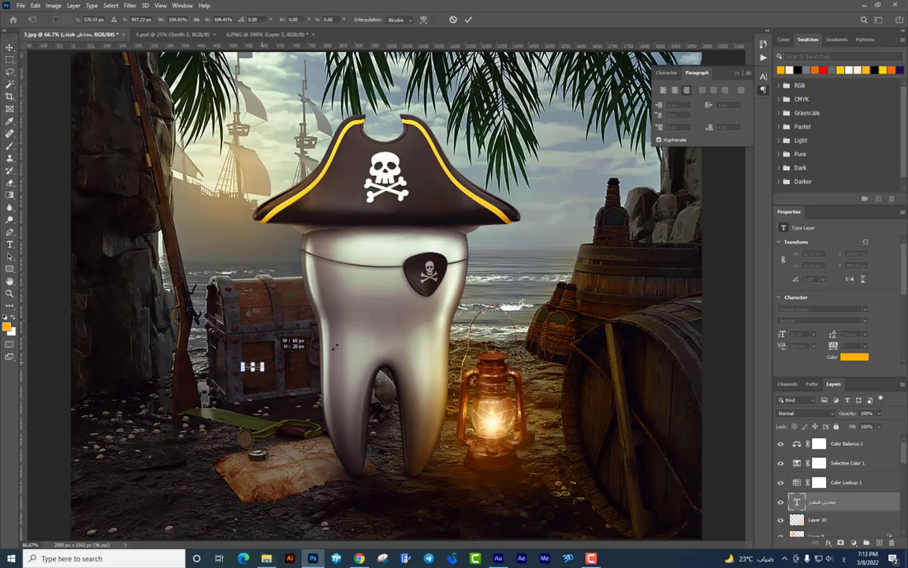
pyautogui.moveTo(334, 345); pyautogui.dragTo(240, 359)
pyautogui.press('Return')
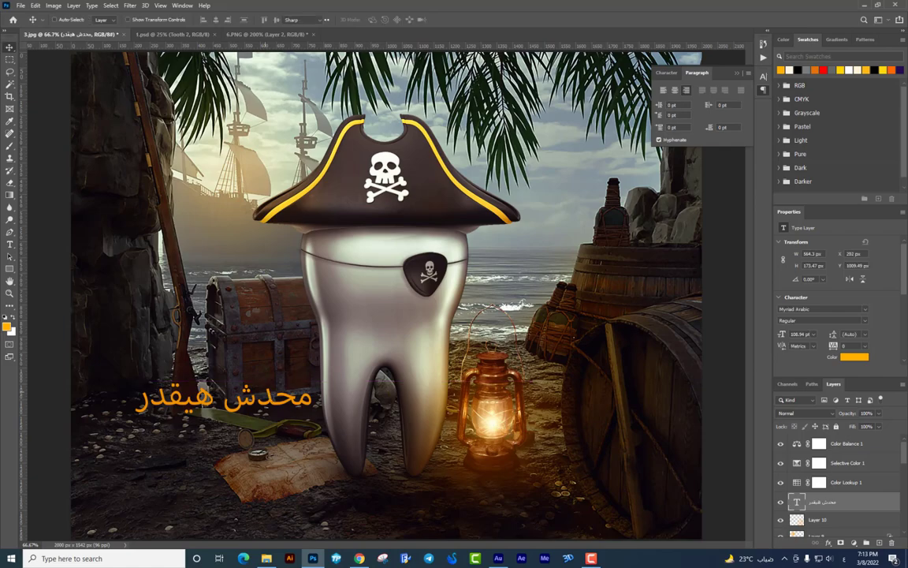
pyautogui.press('t')
pyautogui.moveTo(314, 394); pyautogui.dragTo(136, 399)
# View the finished samples in the tutorial's قراصنة folder, then return to Photoshop
pyautogui.press('super+d')
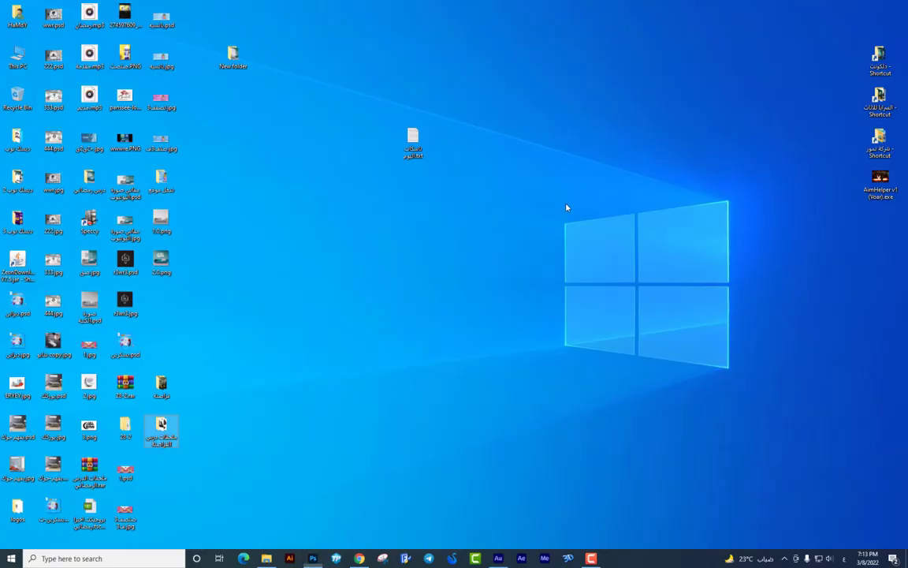
pyautogui.doubleClick(161, 429)
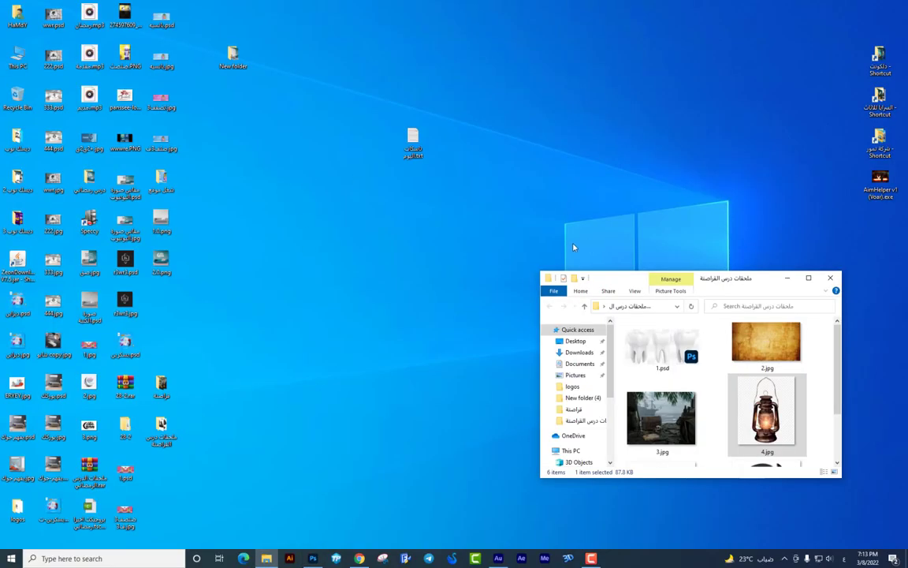
pyautogui.doubleClick(161, 385)
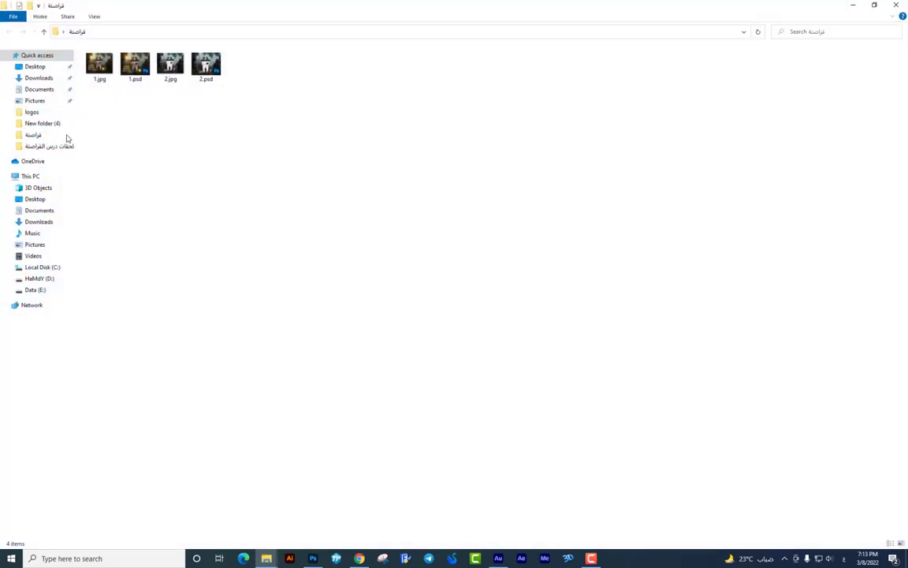
pyautogui.hotkey('alt', 'Tab')
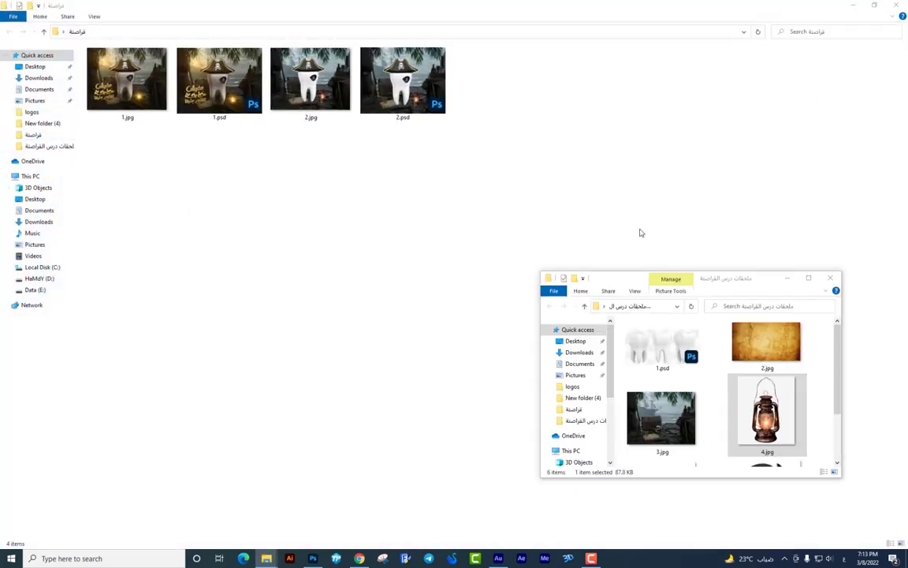
pyautogui.hotkey('alt', 'Tab')
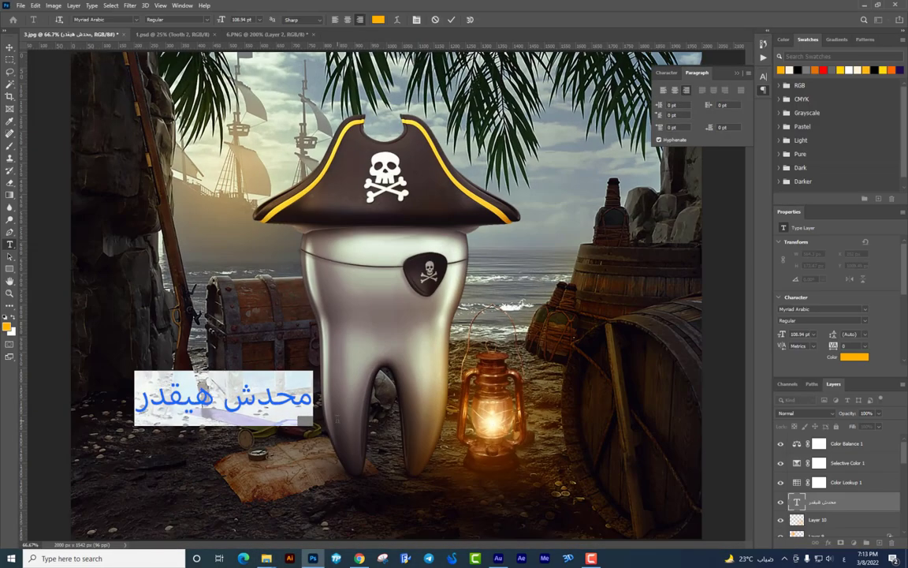
# Change the headline text to مفيش حاجة in the Hamdy V2 Bold font
pyautogui.write('مفيش حاجة')
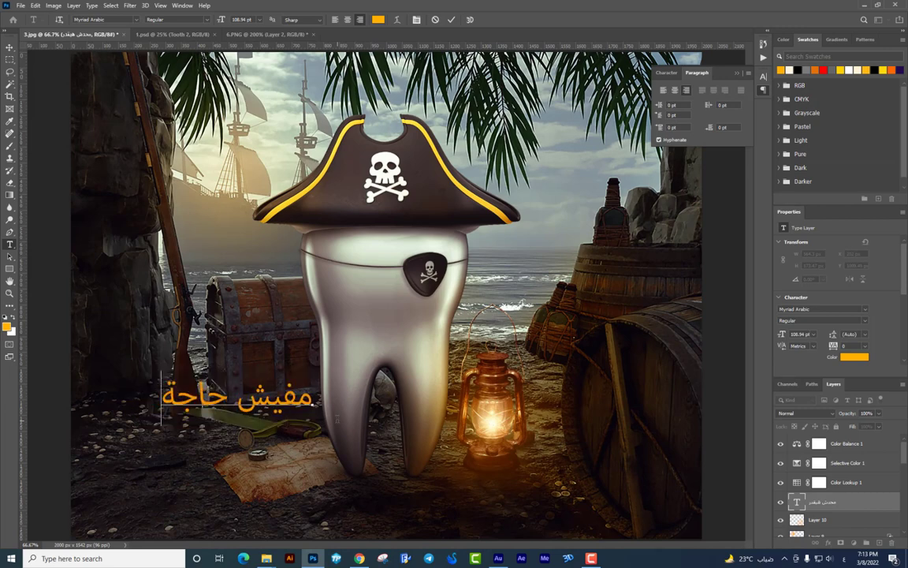
pyautogui.hotkey('ctrl', 'a')
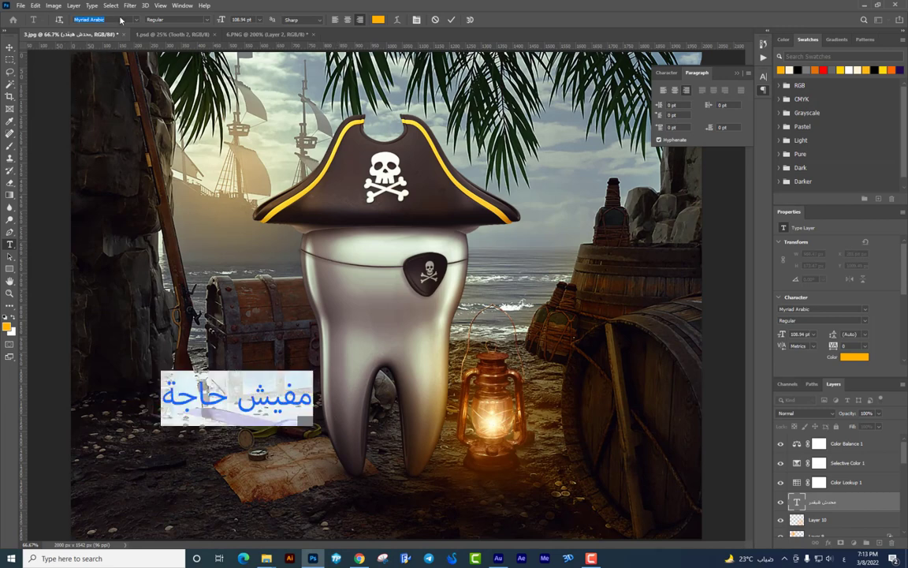
pyautogui.write('hamdy')
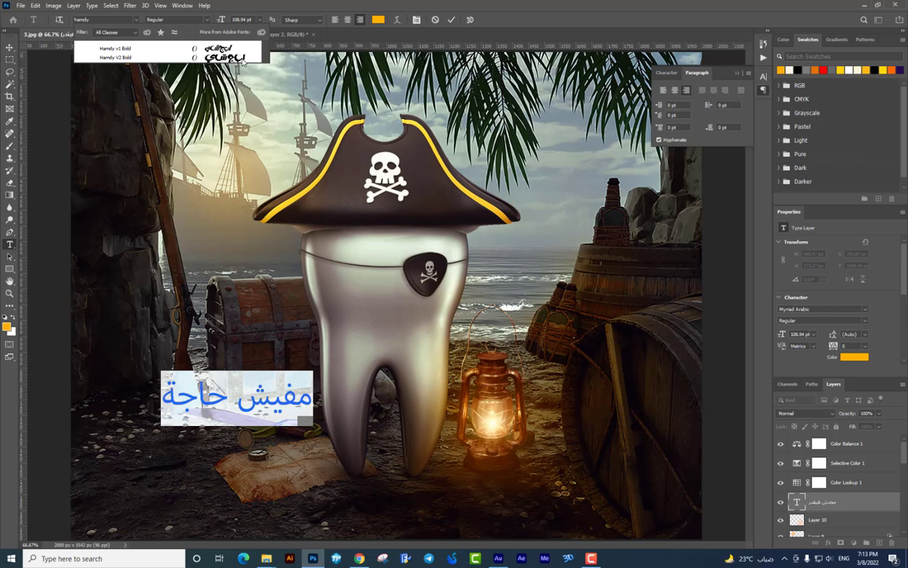
pyautogui.press('Down')
pyautogui.press('Up')
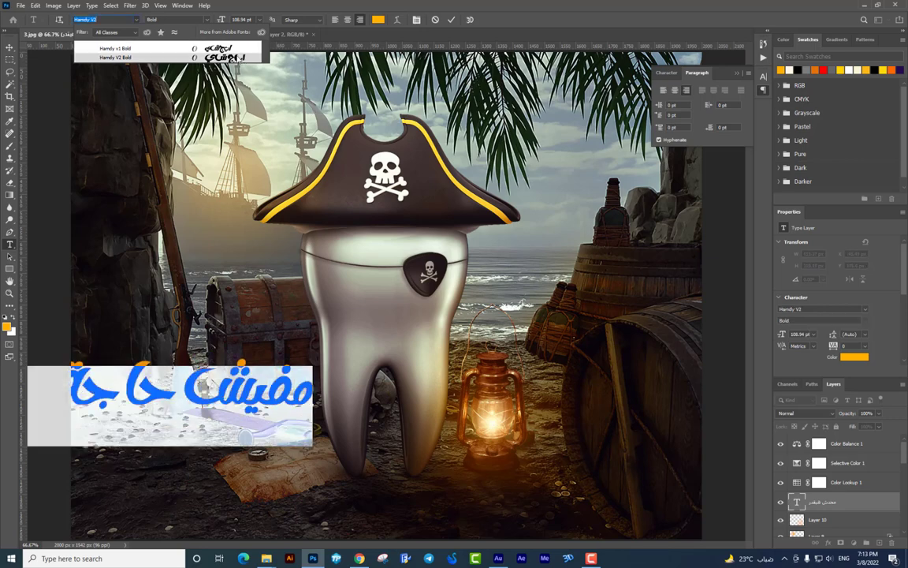
pyautogui.click(214, 57)
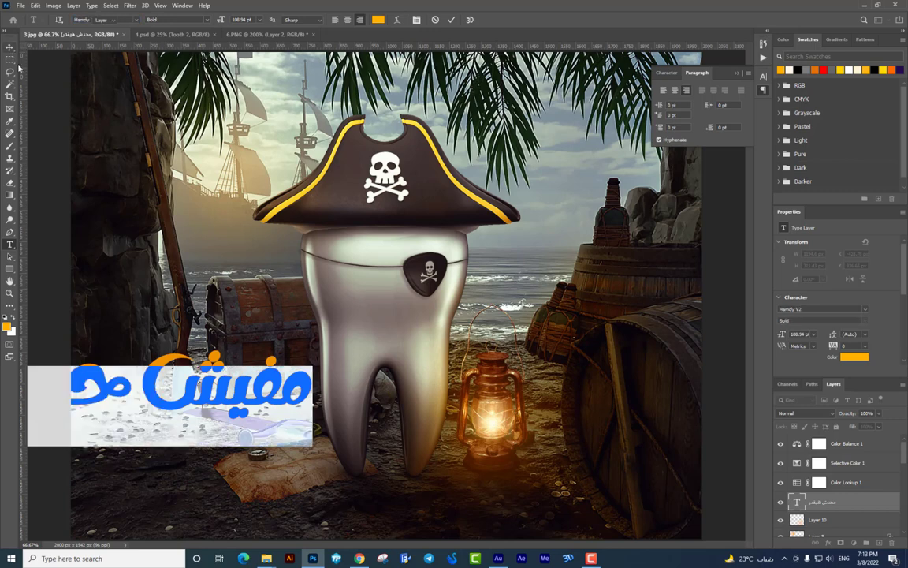
pyautogui.hotkey('ctrl', 'Return')
# Scale the headline down to about half its size
pyautogui.hotkey('ctrl', 't')
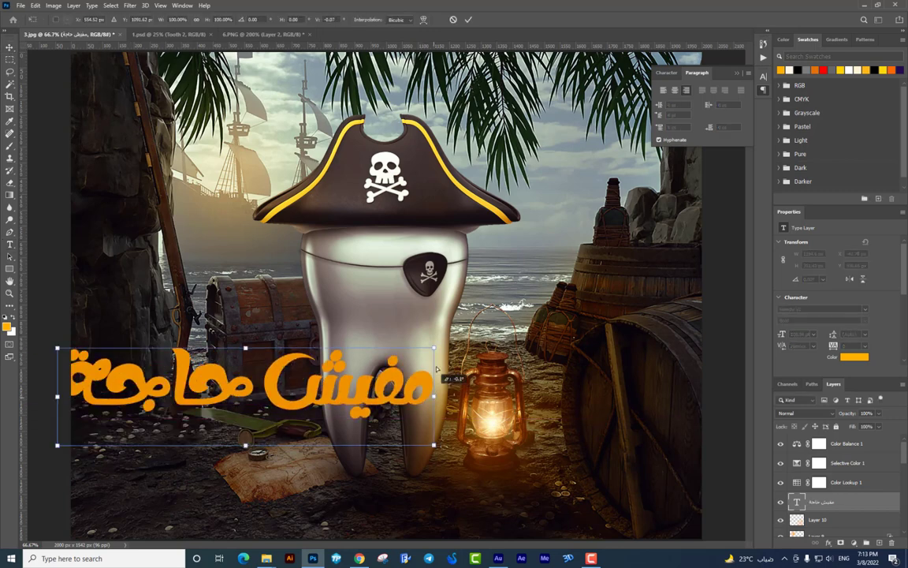
pyautogui.moveTo(436, 368); pyautogui.dragTo(255, 359)
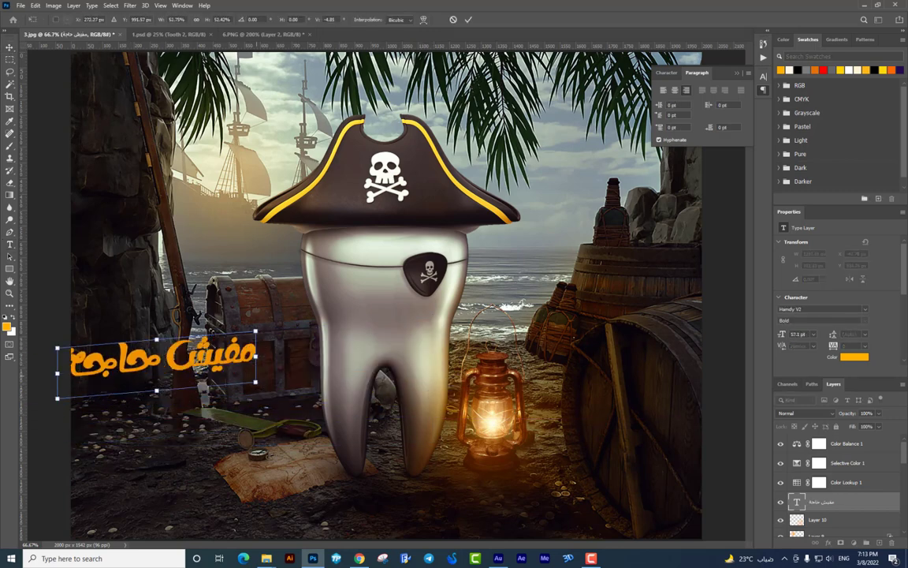
pyautogui.press('Return')
# Duplicate the headline below, retype it as هتقدر عليها, and position and enlarge it
pyautogui.moveTo(300, 370); pyautogui.dragTo(300, 424)
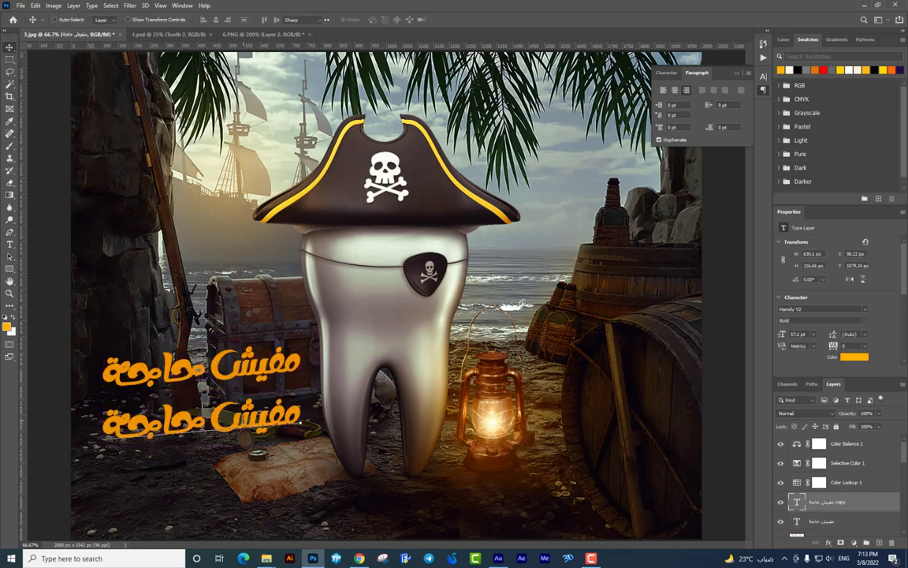
pyautogui.doubleClick(245, 430)
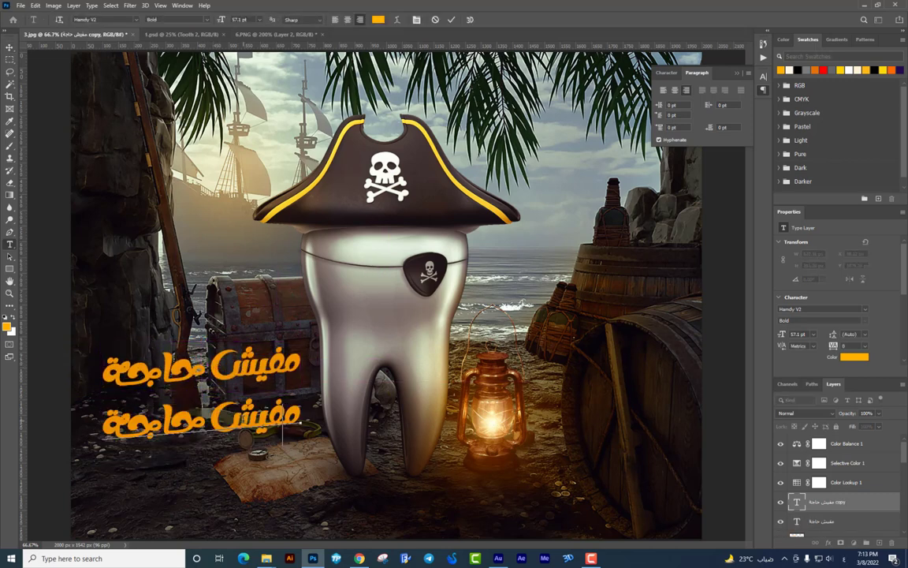
pyautogui.write('هشد')
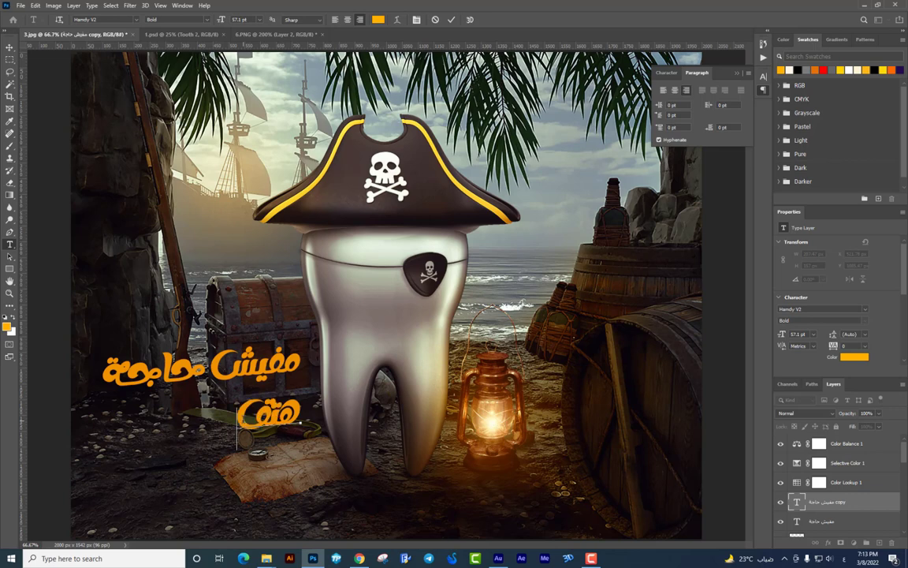
pyautogui.write('ر عليها')
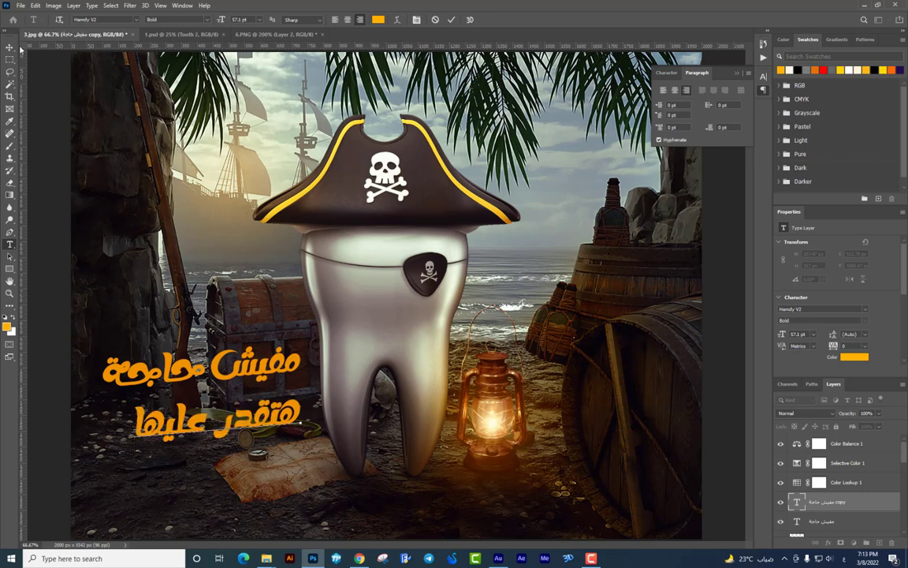
pyautogui.click(10, 47)
pyautogui.moveTo(312, 363); pyautogui.dragTo(292, 351)
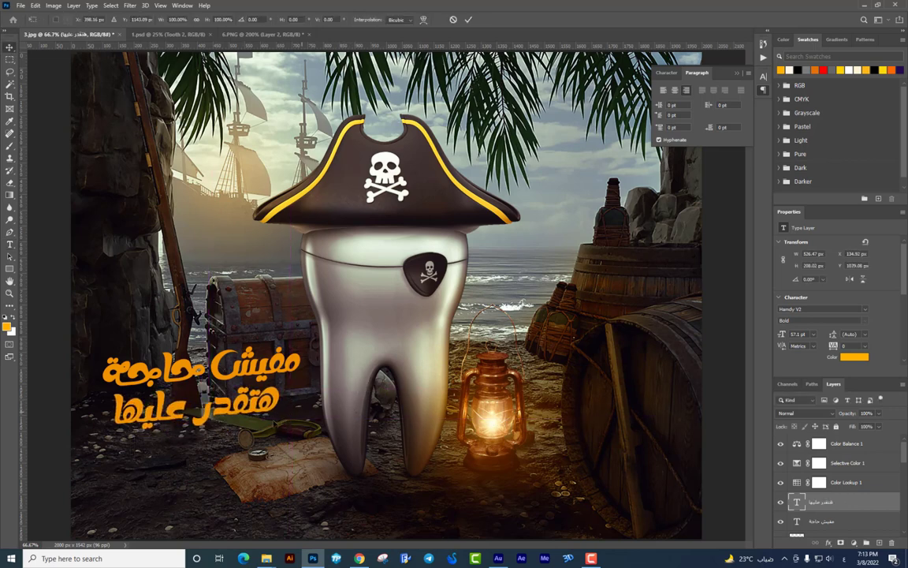
pyautogui.moveTo(306, 424); pyautogui.dragTo(334, 429)
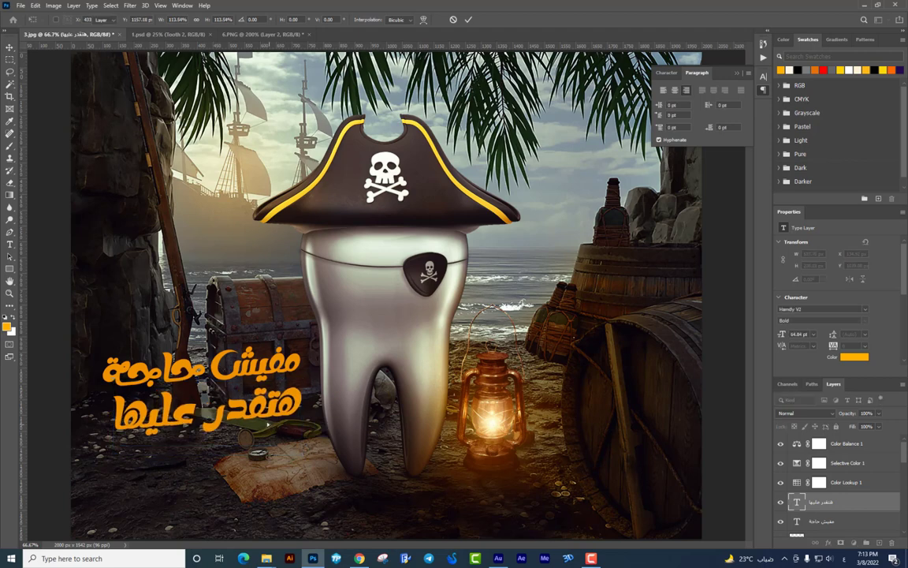
pyautogui.press('Return')
# Move both headline lines together into place and merge them into one layer
pyautogui.hotkey('shift', 'alt', '[')
pyautogui.hotkey('ctrl', 't')
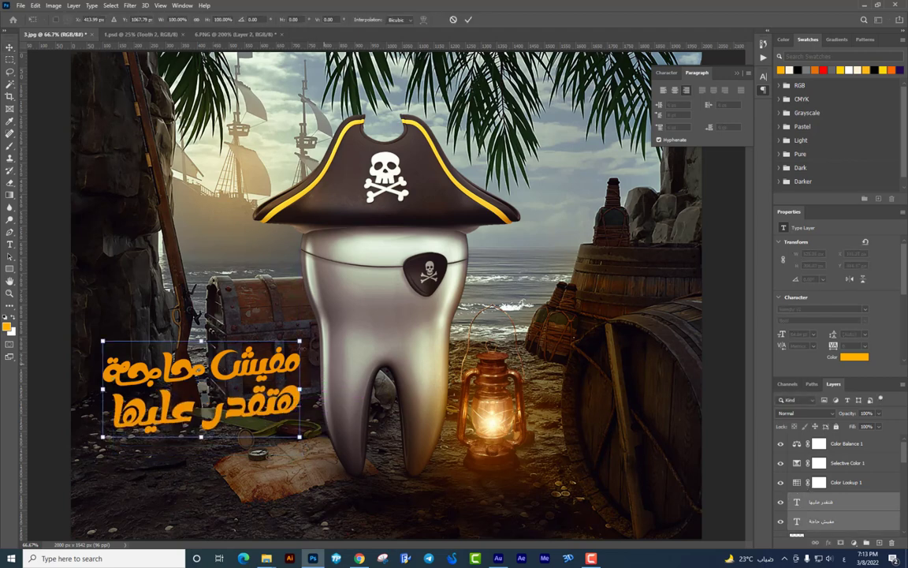
pyautogui.press('Return')
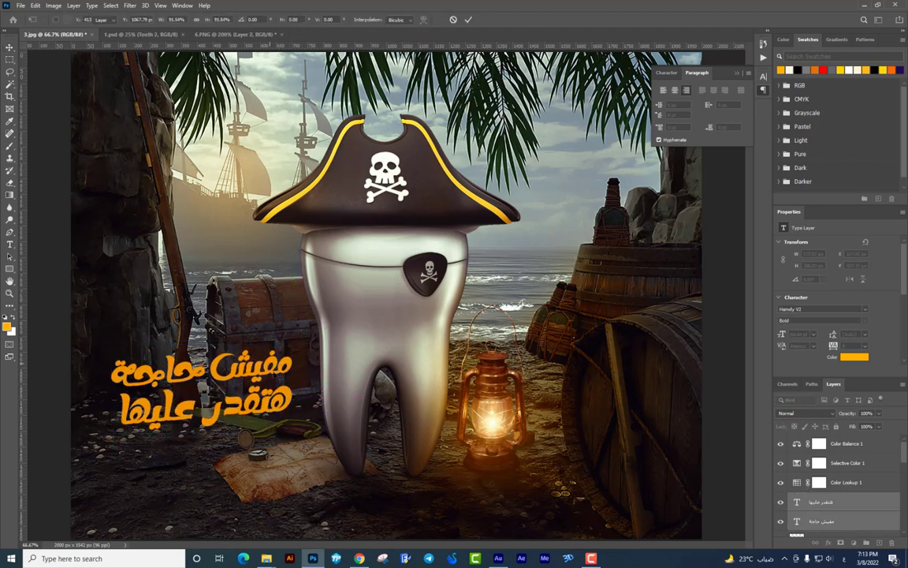
pyautogui.moveTo(268, 373); pyautogui.dragTo(276, 392)
pyautogui.rightClick(263, 394)
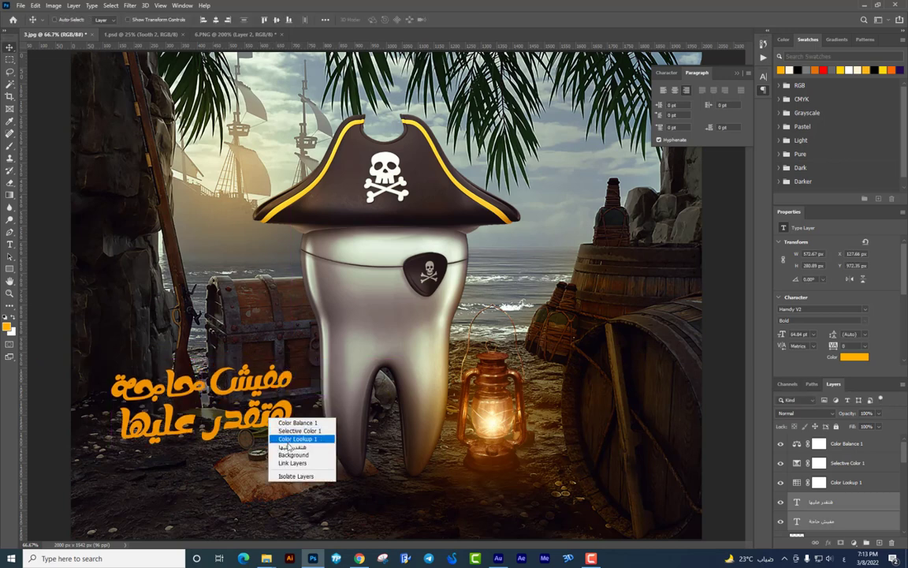
pyautogui.click(280, 444)
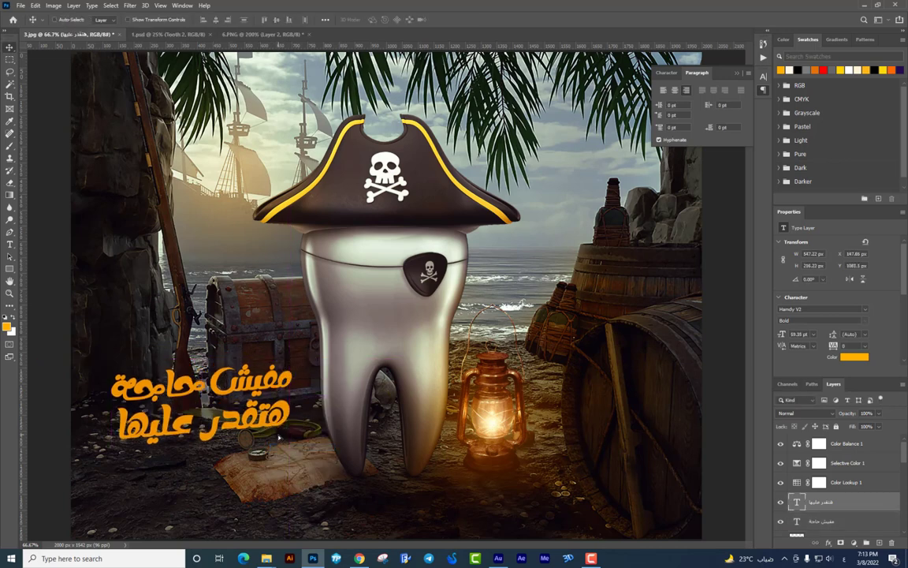
pyautogui.keyDown('shift'); pyautogui.click(830, 520); pyautogui.keyUp('shift')
pyautogui.hotkey('ctrl', 'e')
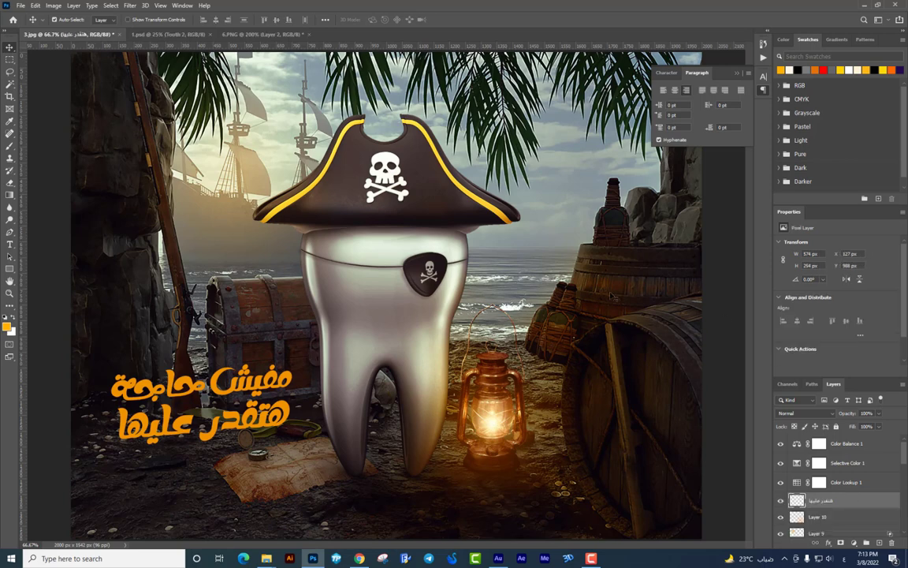
pyautogui.hotkey('ctrl', 'u')
# Turn the merged headline white with Lightness +100 and duplicate the layer
pyautogui.moveTo(580, 383); pyautogui.dragTo(622, 384)
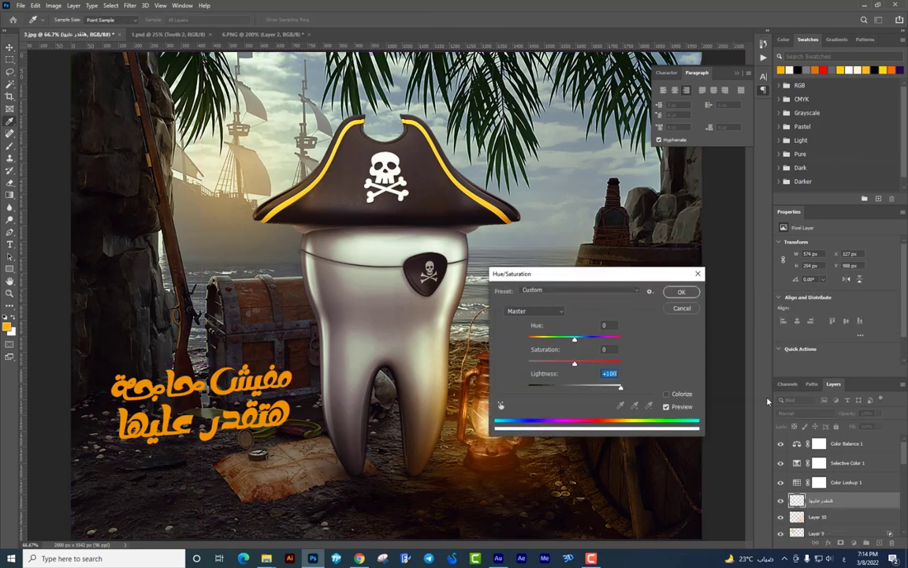
pyautogui.click(668, 292)
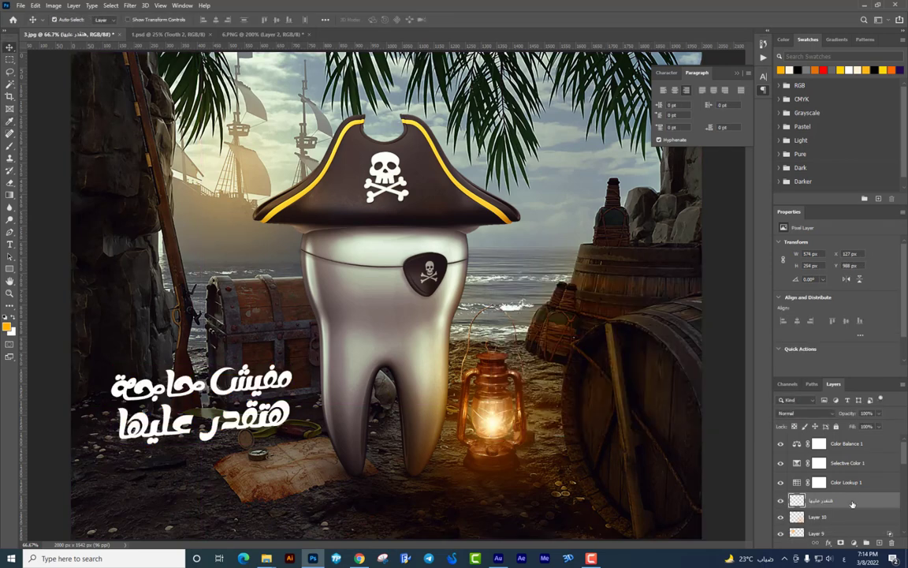
pyautogui.hotkey('ctrl', 'j')
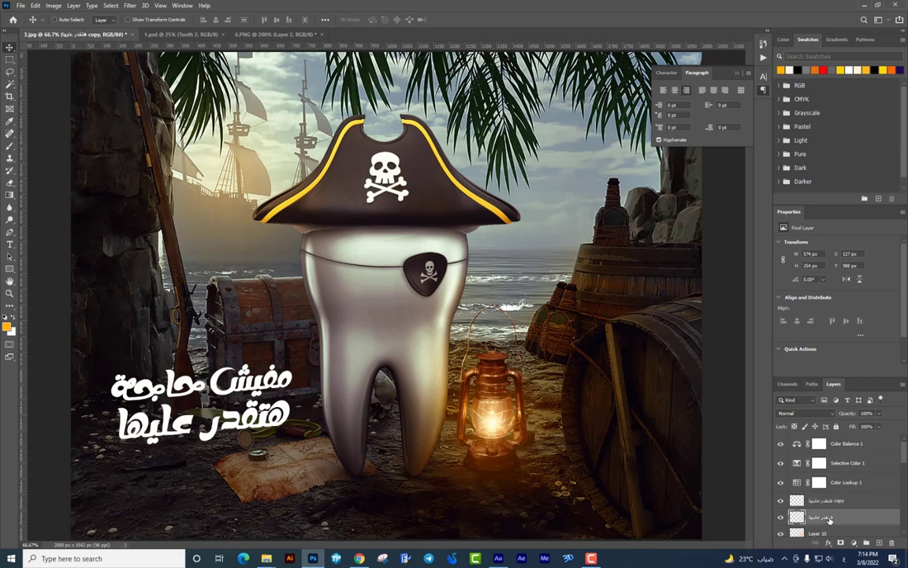
# Add a thin white Stroke layer style to the lower headline layer
pyautogui.click(802, 516)
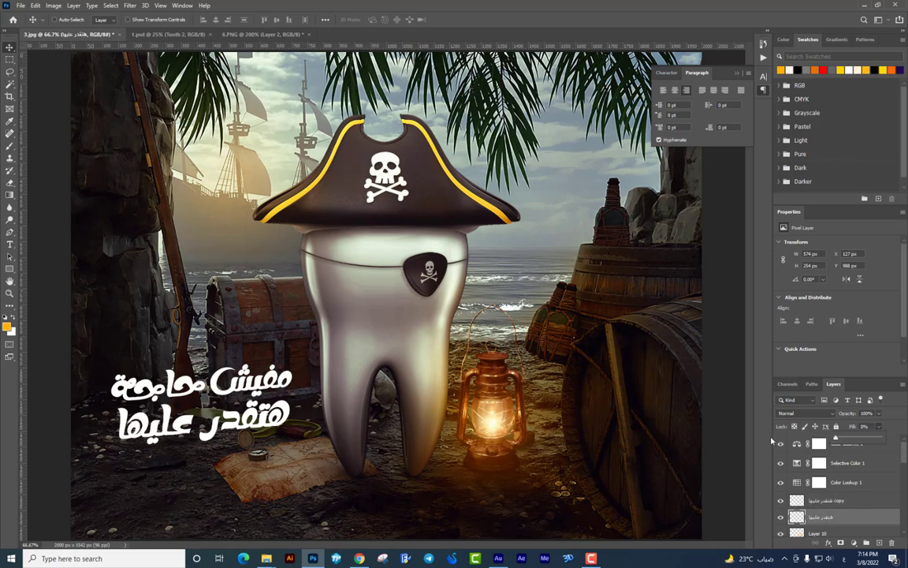
pyautogui.rightClick(824, 516)
pyautogui.click(812, 135)
pyautogui.click(557, 348)
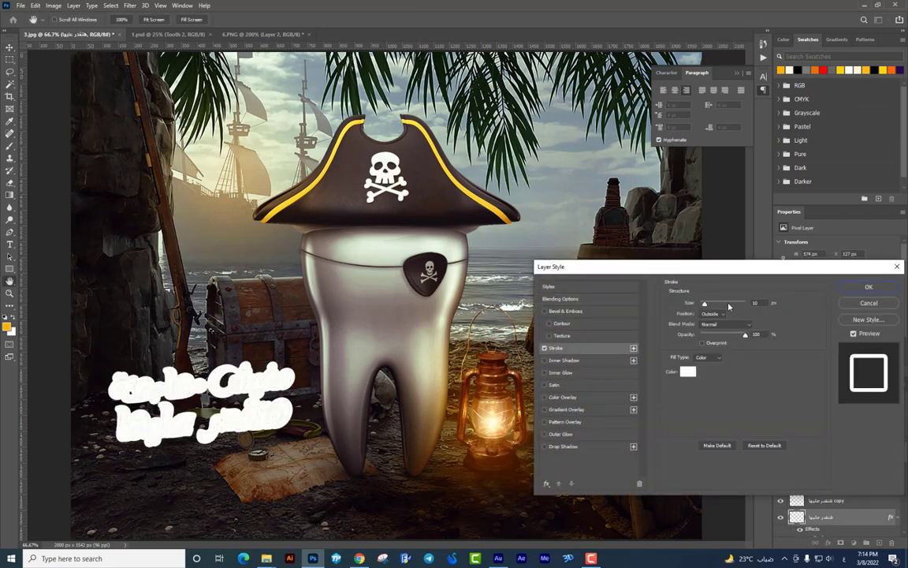
pyautogui.moveTo(704, 302); pyautogui.dragTo(697, 302)
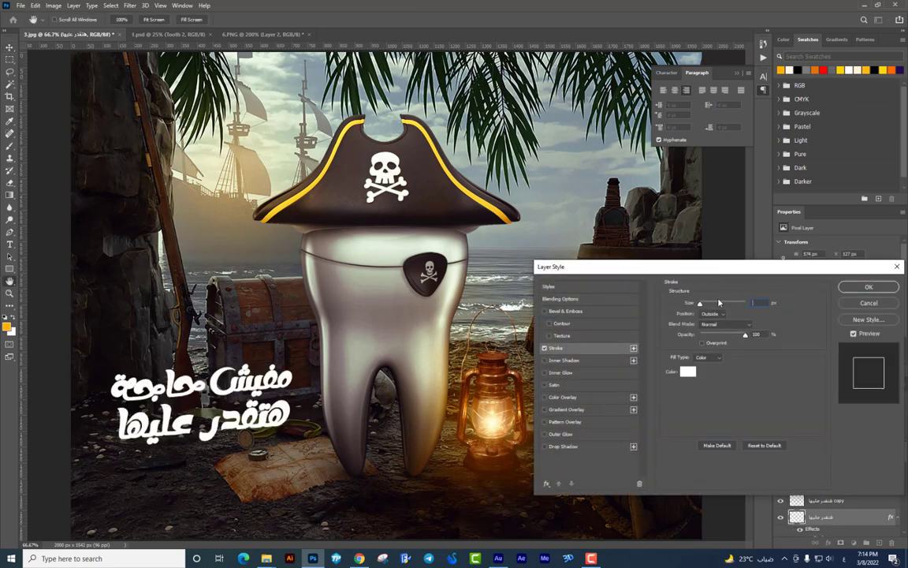
pyautogui.press('Return')
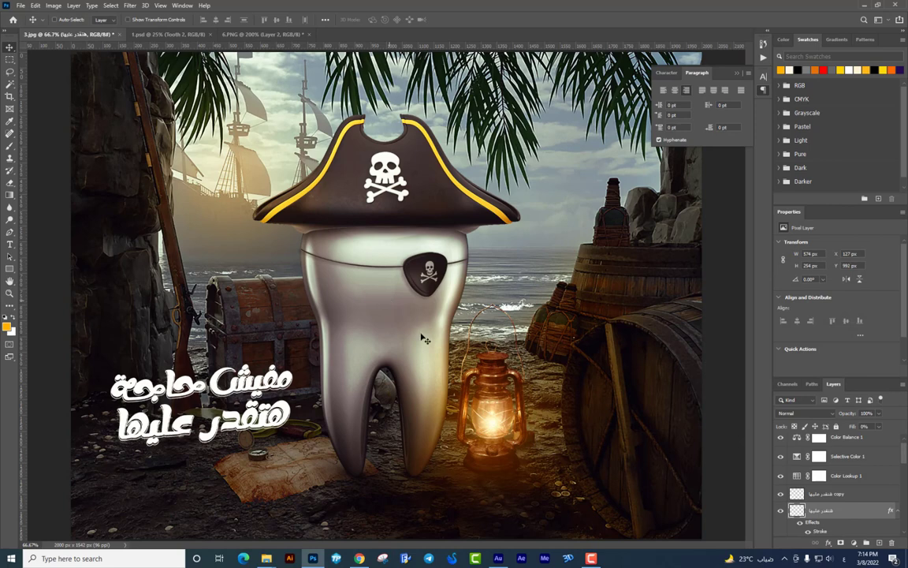
# Revise the stroke to 2 px, undoing a trial opacity change
pyautogui.rightClick(749, 462)
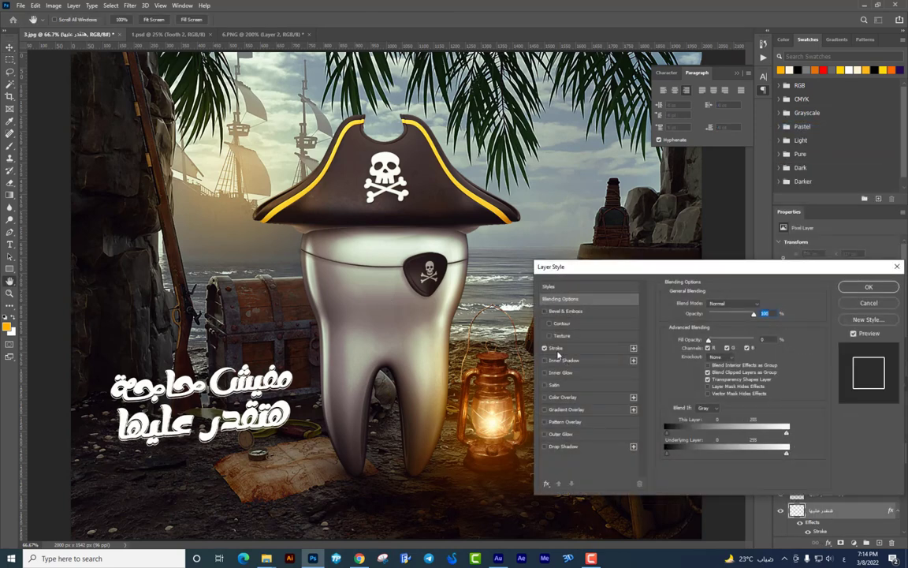
pyautogui.click(556, 348)
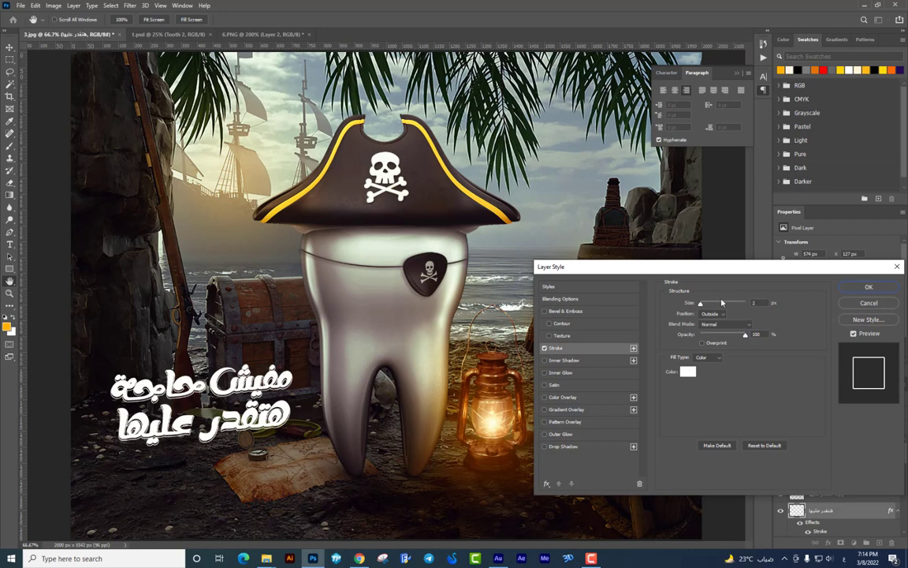
pyautogui.click(753, 303)
pyautogui.press('Return')
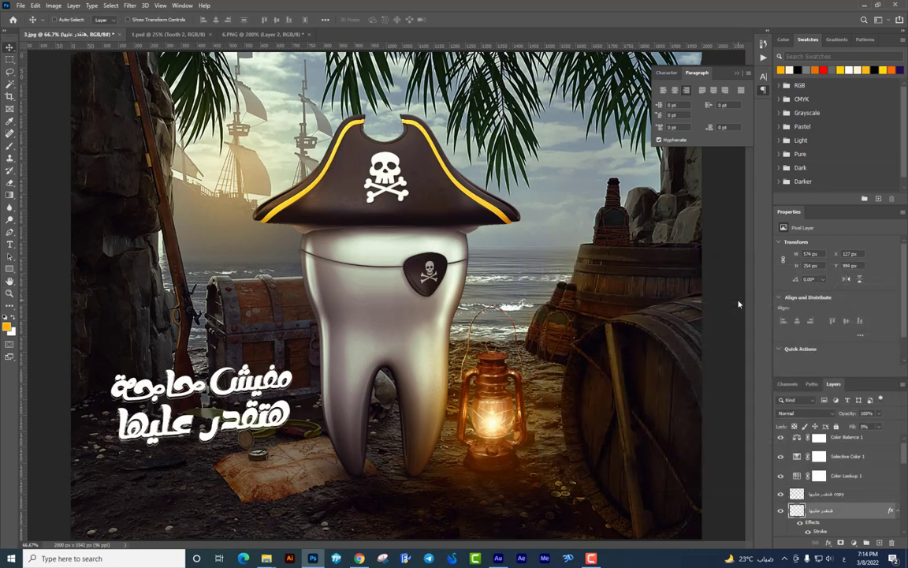
pyautogui.moveTo(878, 413); pyautogui.dragTo(857, 427)
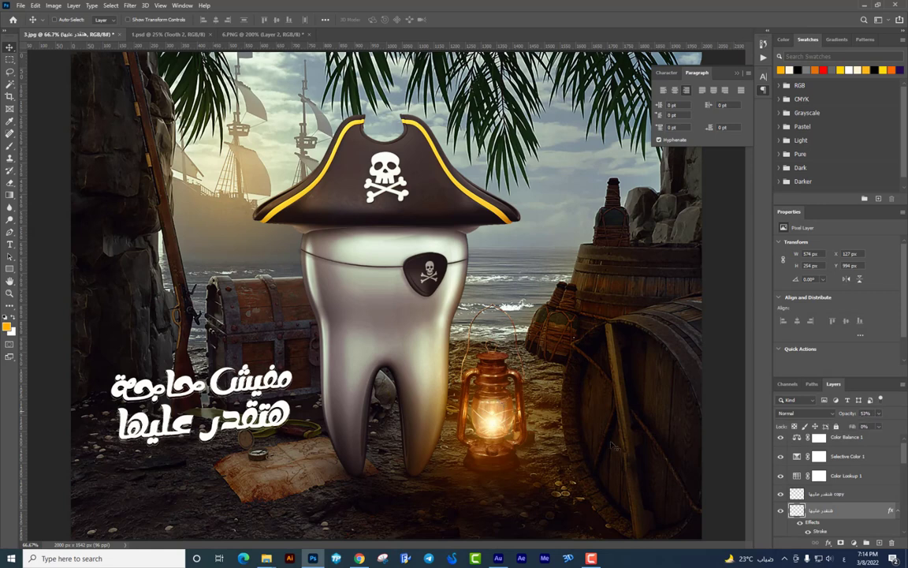
pyautogui.hotkey('ctrl', 'z')
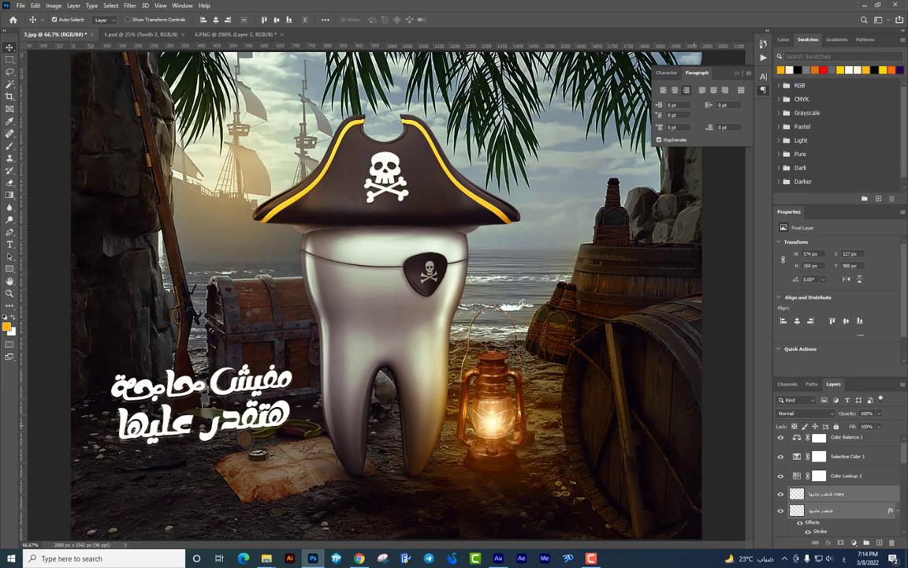
pyautogui.hotkey('ctrl', 'z')
pyautogui.hotkey('alt', 'Tab')
# Place 2.jpg, clip it to the headline with Ctrl+Alt+G, and move and stretch it over the text
pyautogui.click(761, 347)
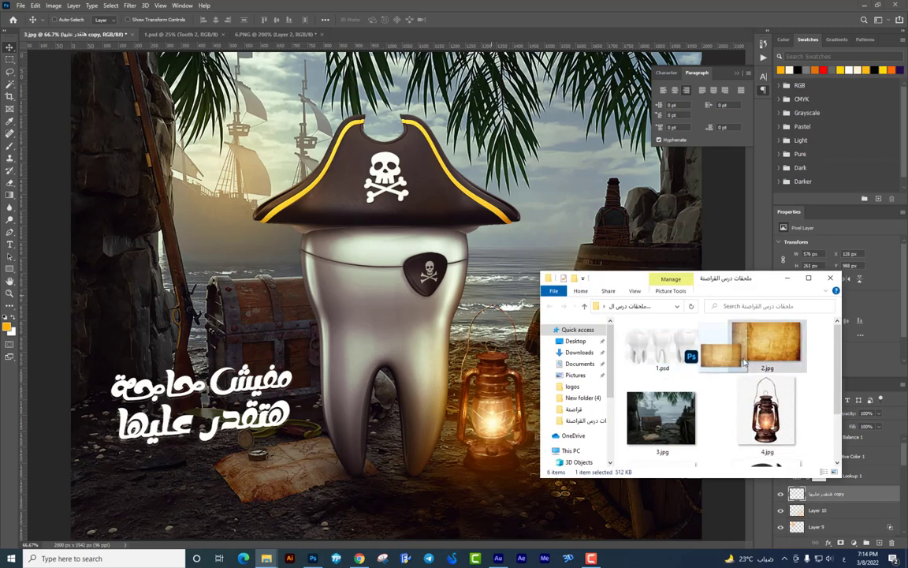
pyautogui.moveTo(763, 357)
pyautogui.mouseDown()
pyautogui.moveTo(406, 272)
pyautogui.moveTo(357, 325)
pyautogui.mouseUp()
pyautogui.press('Return')
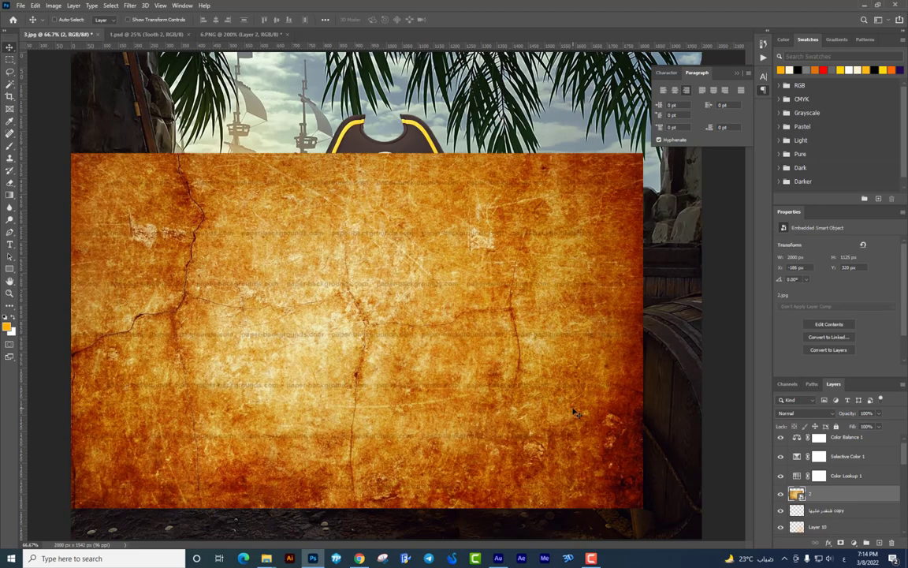
pyautogui.hotkey('ctrl', 'alt', 'g')
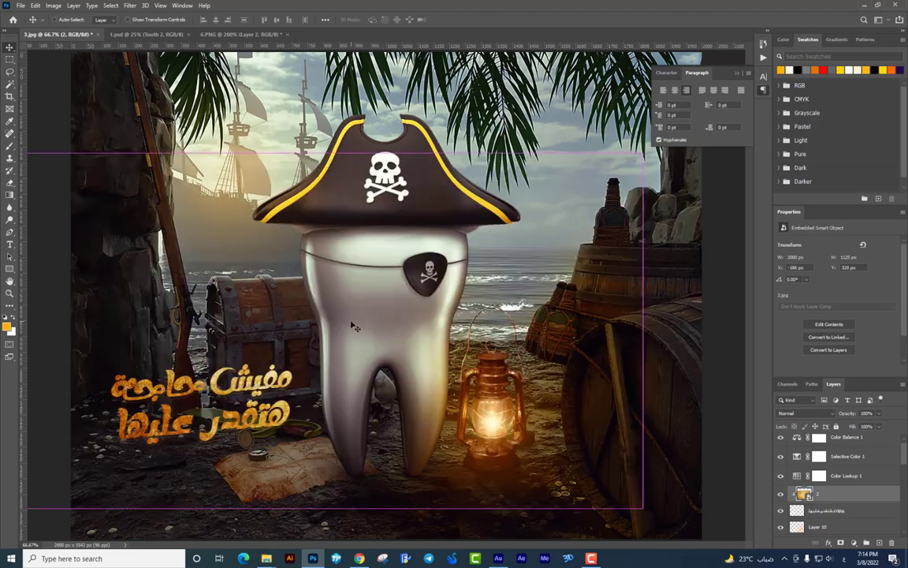
pyautogui.moveTo(360, 329); pyautogui.dragTo(366, 353)
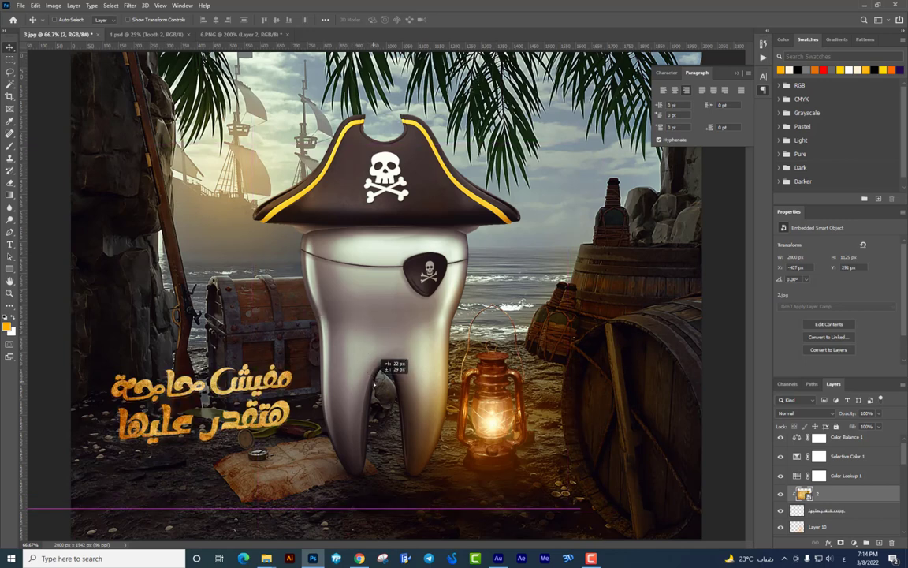
pyautogui.moveTo(366, 353)
pyautogui.mouseDown()
pyautogui.moveTo(380, 360)
pyautogui.moveTo(350, 318)
pyautogui.mouseUp()
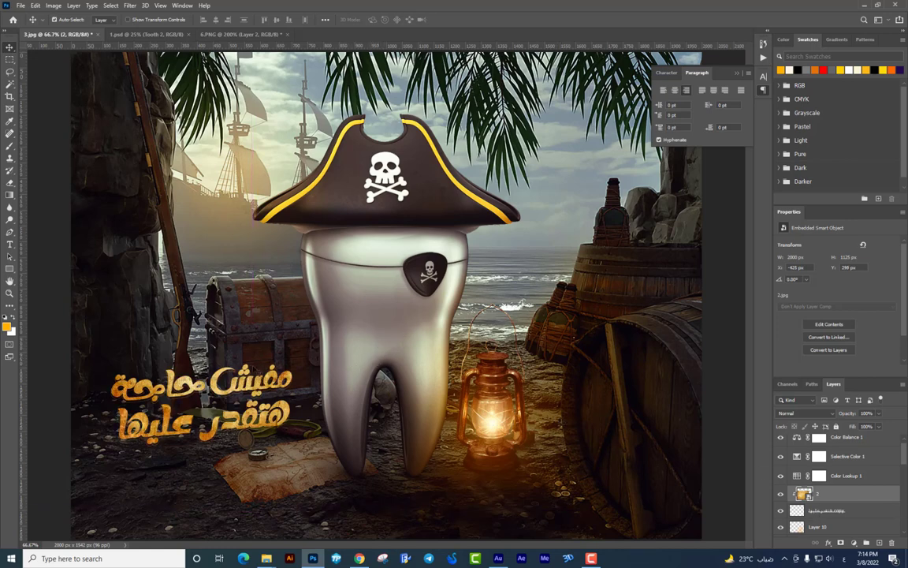
pyautogui.hotkey('ctrl', 't')
pyautogui.moveTo(567, 325); pyautogui.dragTo(536, 320)
pyautogui.press('Return')
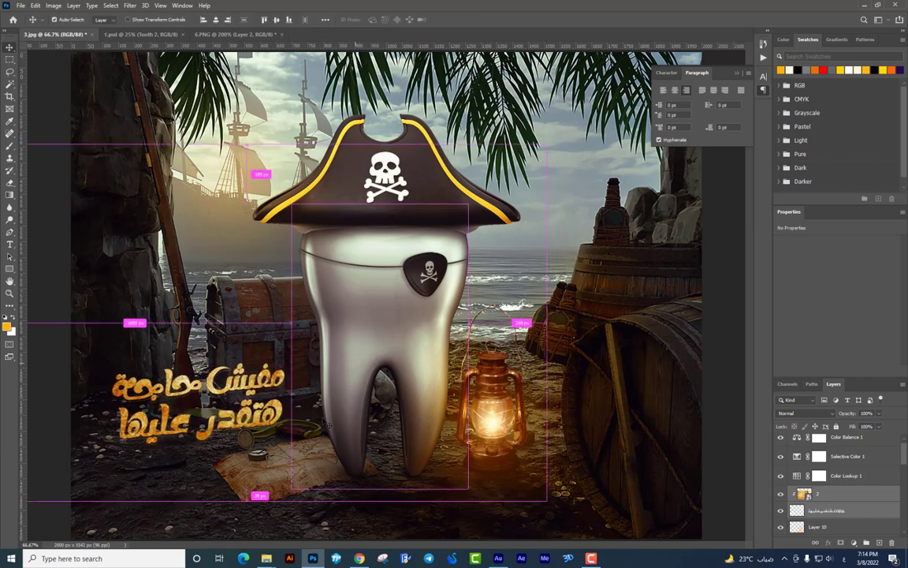
# Add a Multiply drop shadow to the Arabic headline layer with opacity 54%
pyautogui.rightClick(820, 493)
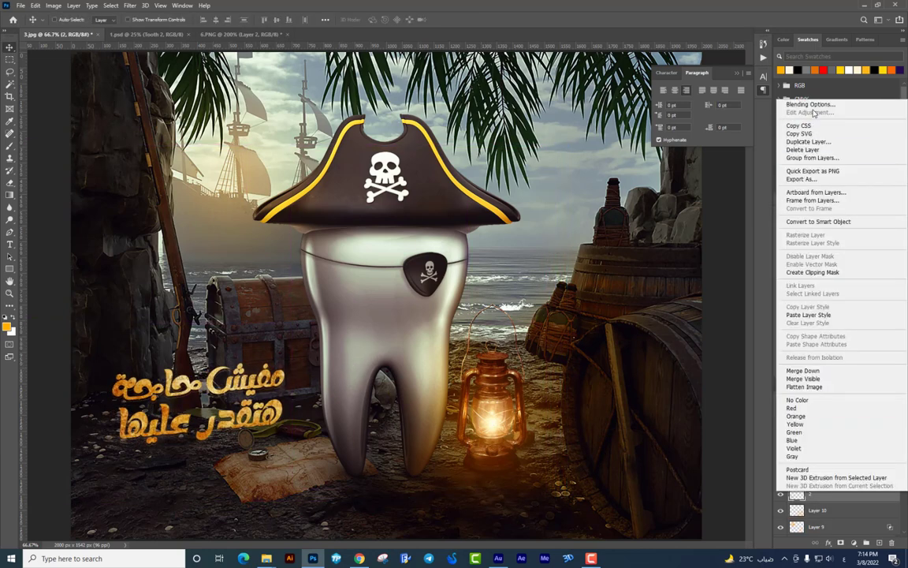
pyautogui.click(811, 104)
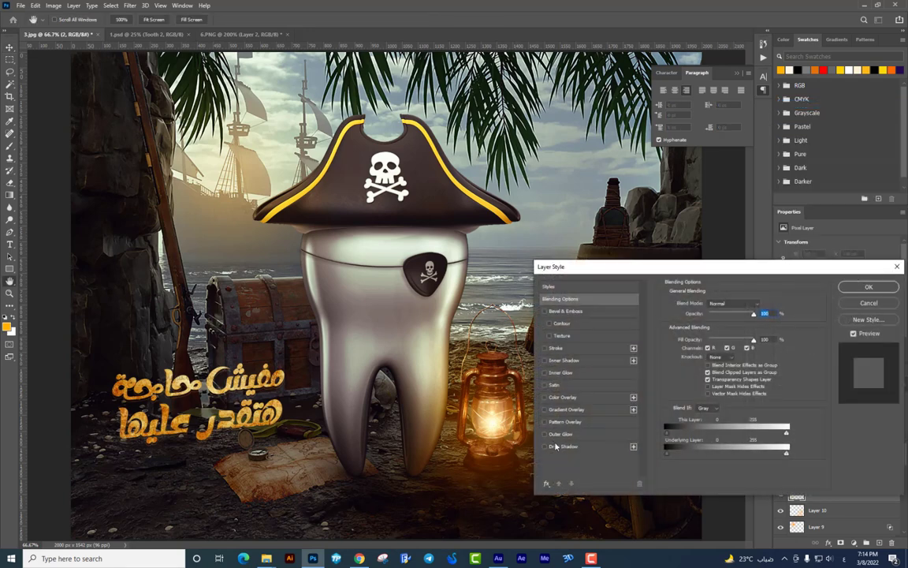
pyautogui.click(561, 446)
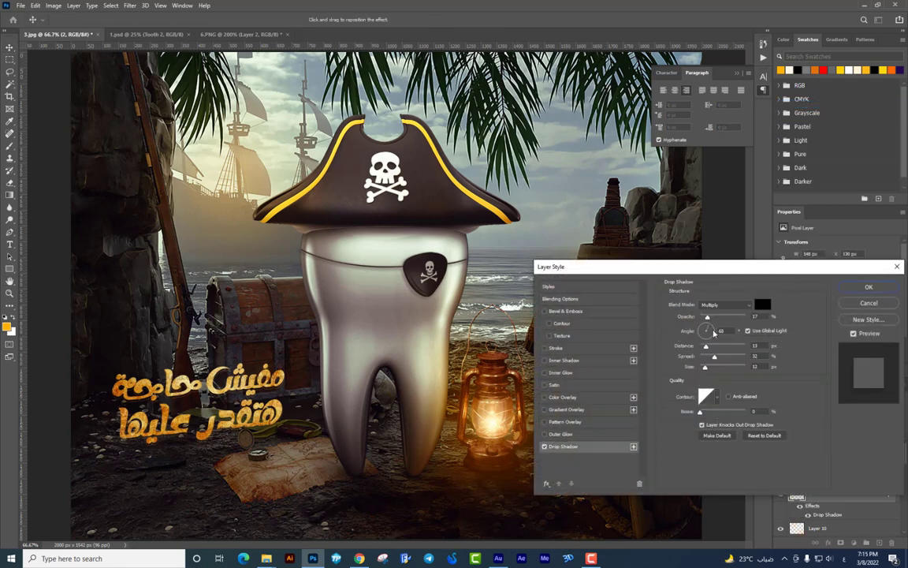
pyautogui.moveTo(708, 316); pyautogui.dragTo(732, 318)
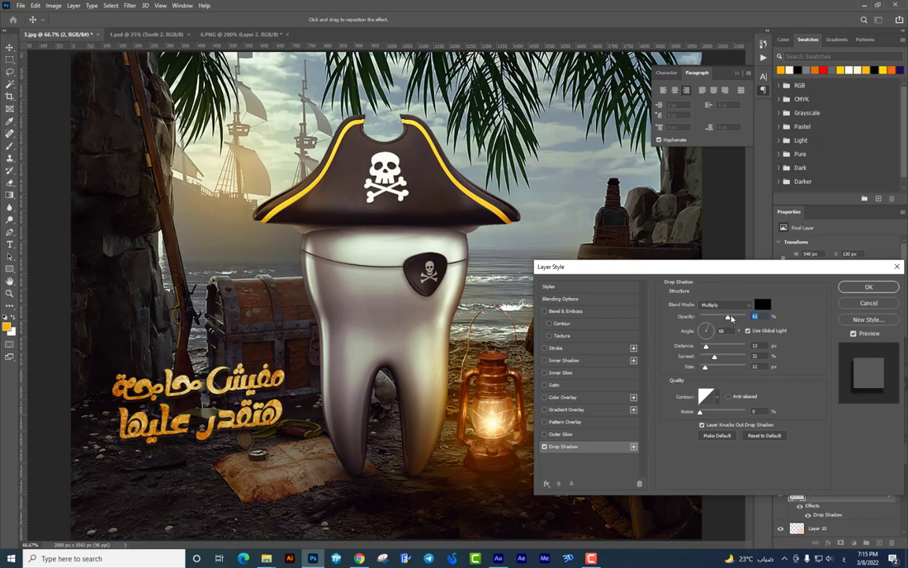
pyautogui.press('Return')
# Hide the panels and fit the whole design on screen to preview it
pyautogui.hotkey('ctrl', '-')
pyautogui.press('Tab')
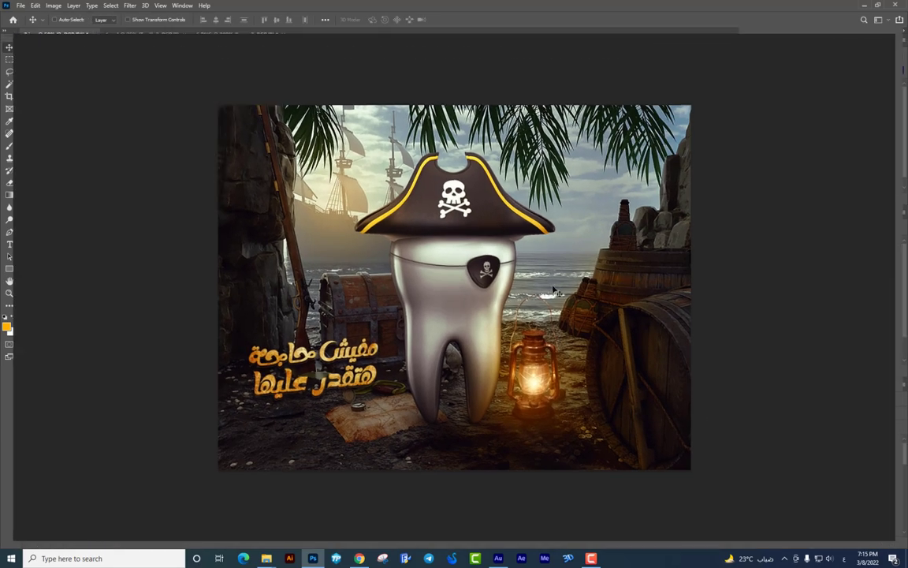
pyautogui.hotkey('ctrl', '0')
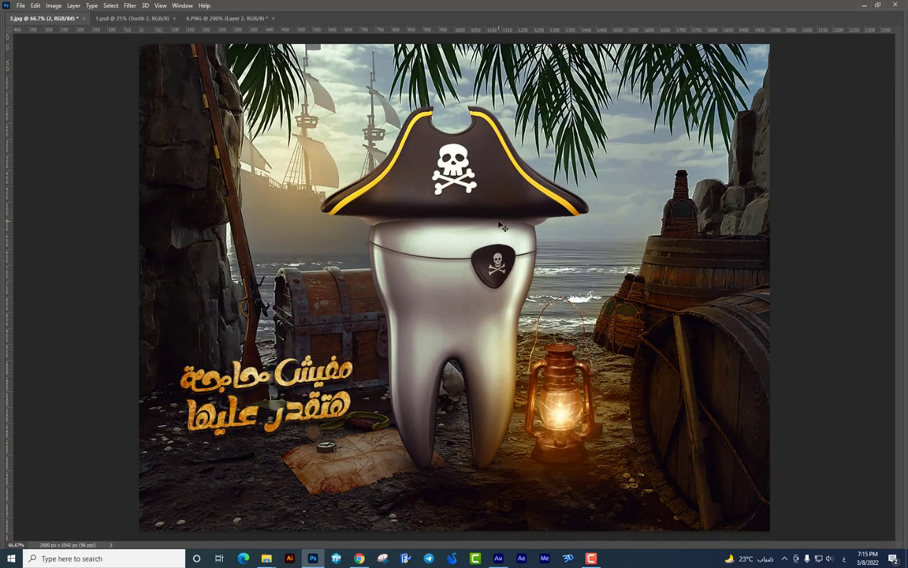